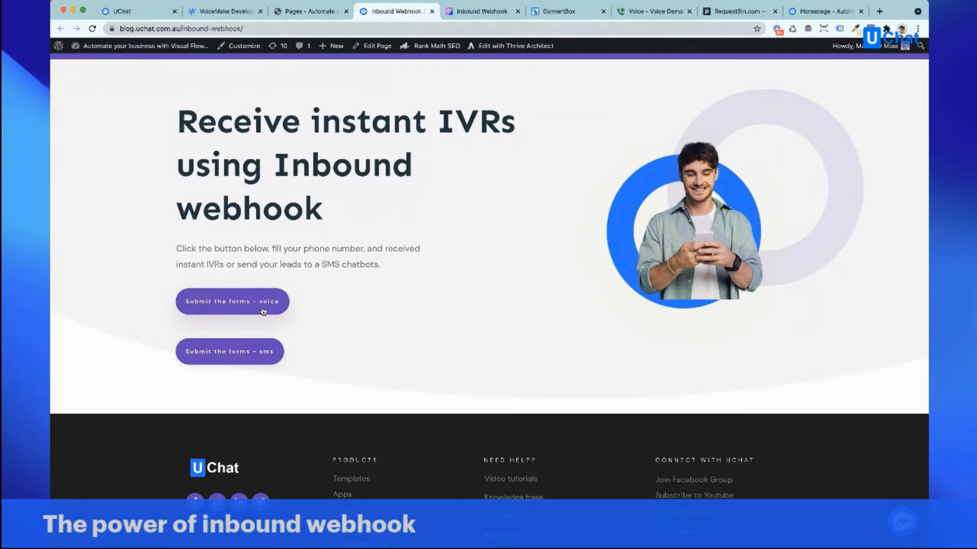
# Open the voice form popup on the demo page to preview its fields, and close it
pyautogui.click(244, 306)
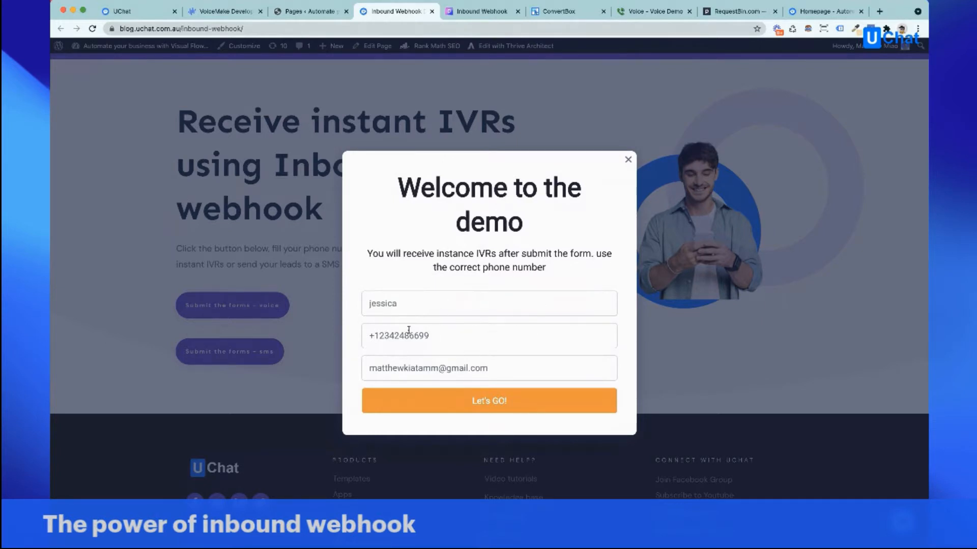
pyautogui.click(629, 161)
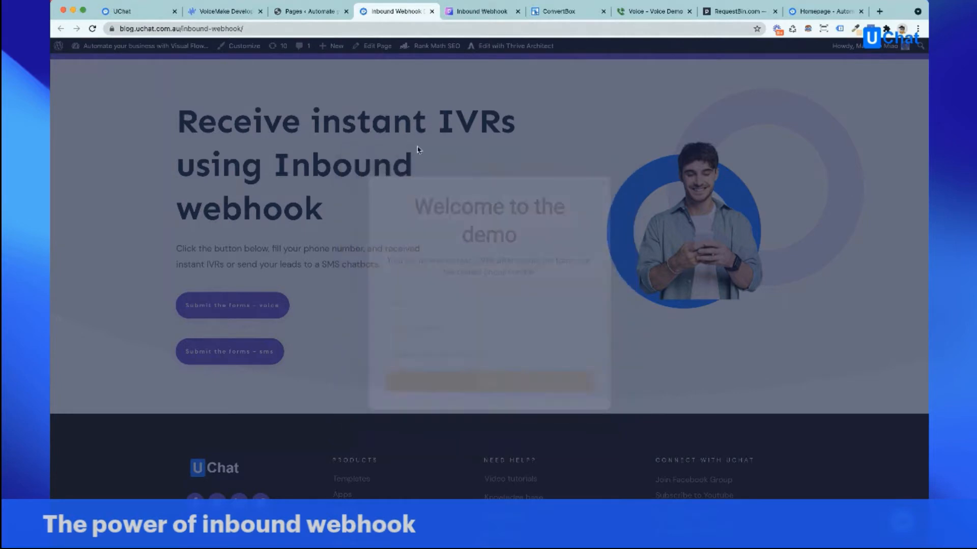
# Switch to UChat, open the inbound webhooks of the Voice Flow Templates voice bot and deactivate the DEMO webhook
pyautogui.click(144, 15)
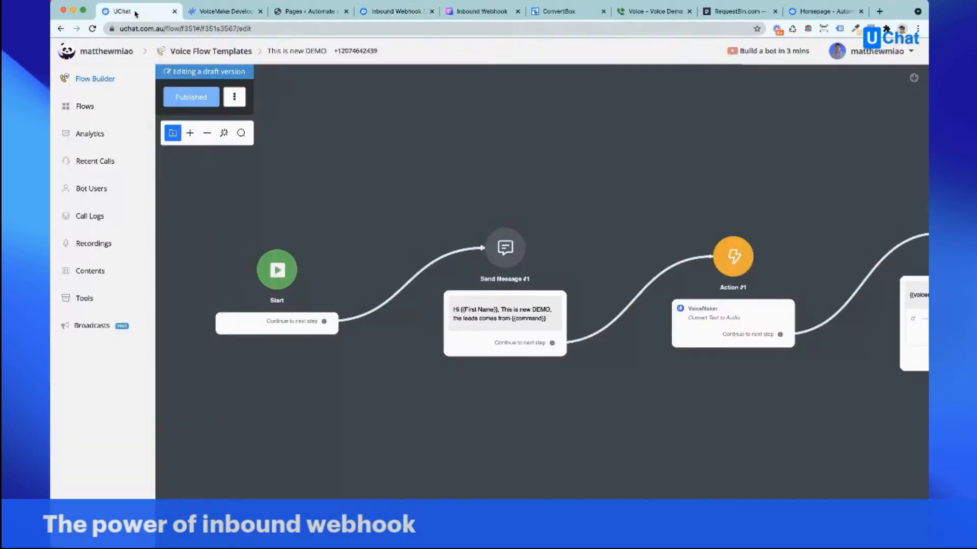
pyautogui.click(98, 56)
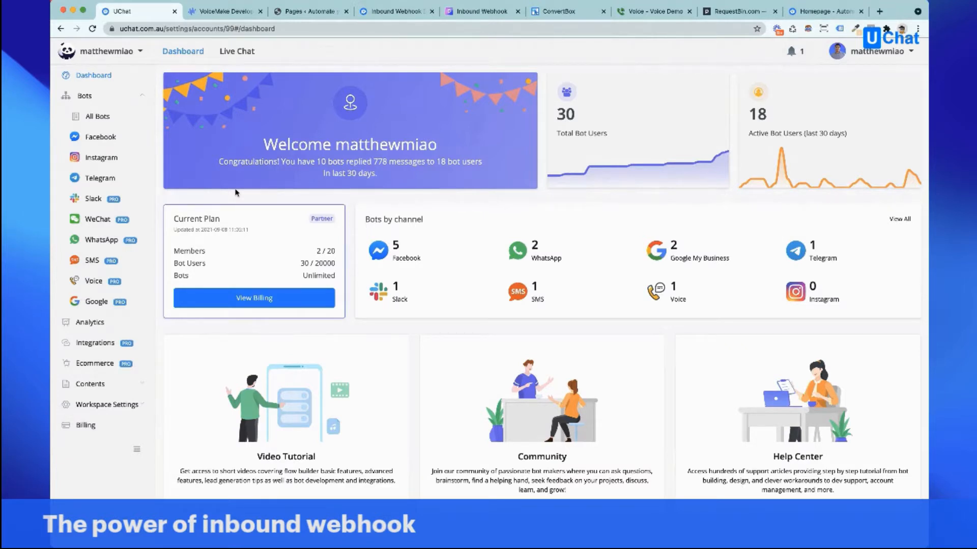
pyautogui.click(94, 281)
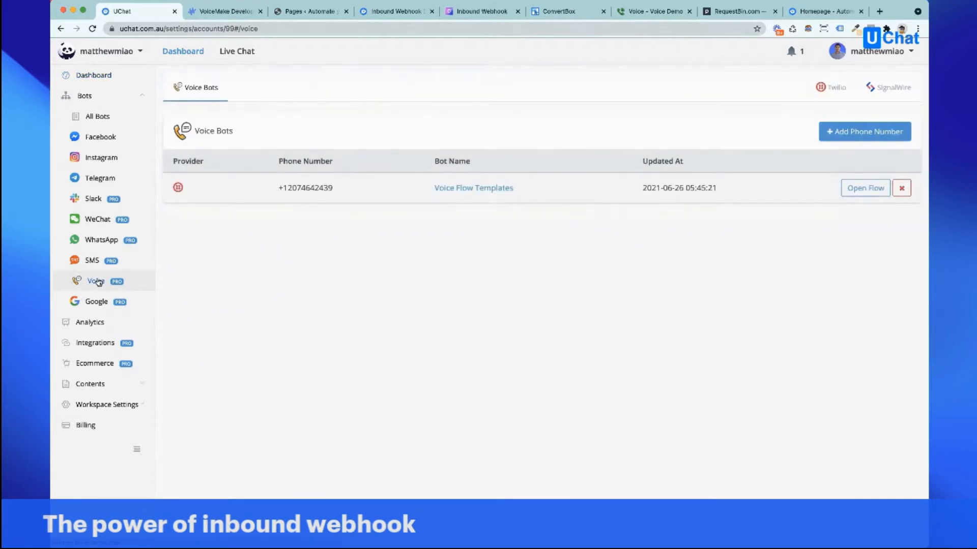
pyautogui.click(866, 188)
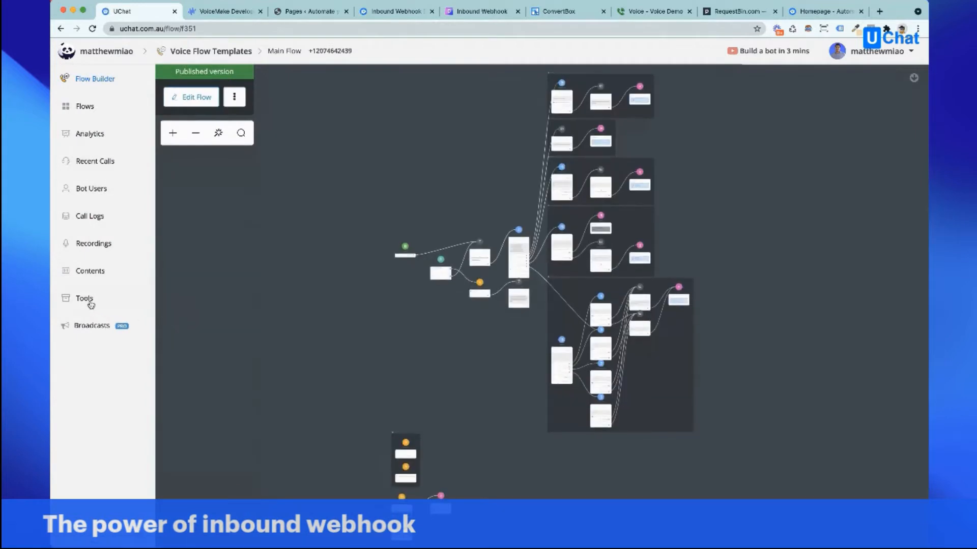
pyautogui.click(86, 300)
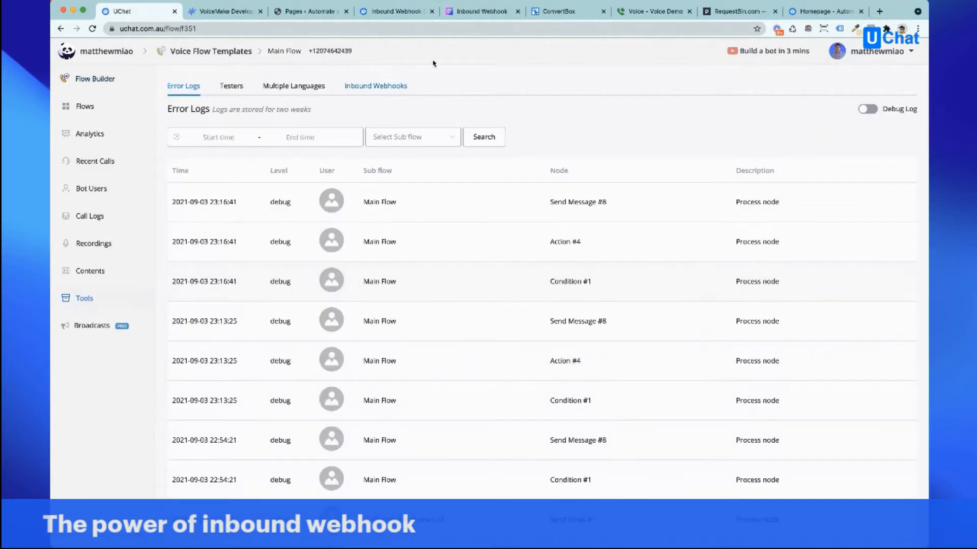
pyautogui.click(378, 87)
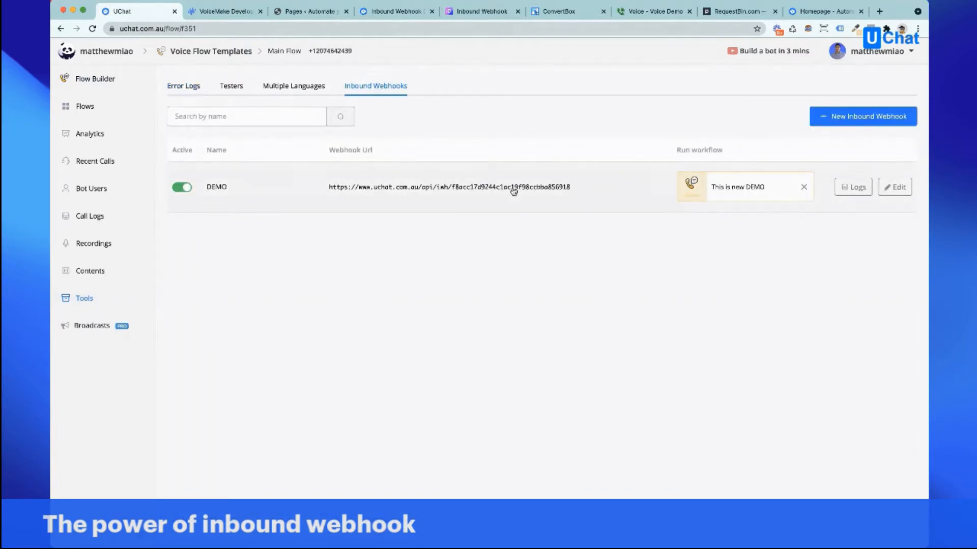
pyautogui.click(183, 188)
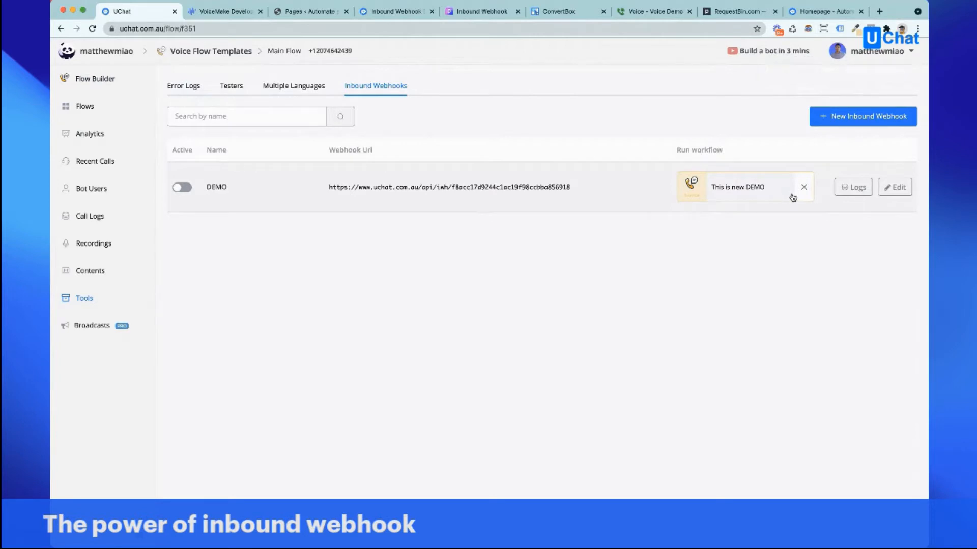
# Create an inbound webhook named "Live DEMO" and open it for editing with its whole sample JSON payload selected
pyautogui.click(871, 117)
pyautogui.click(373, 141)
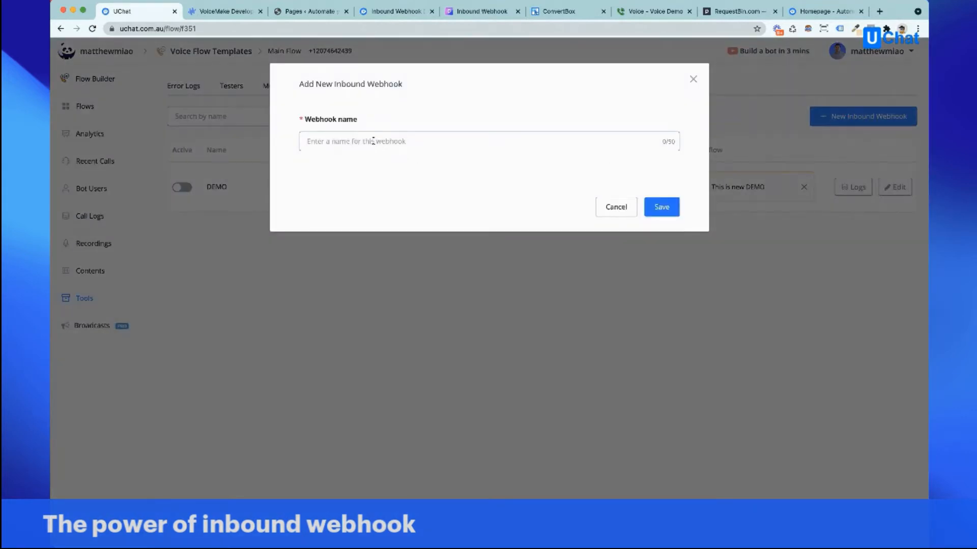
pyautogui.write('Live DEMO')
pyautogui.click(661, 207)
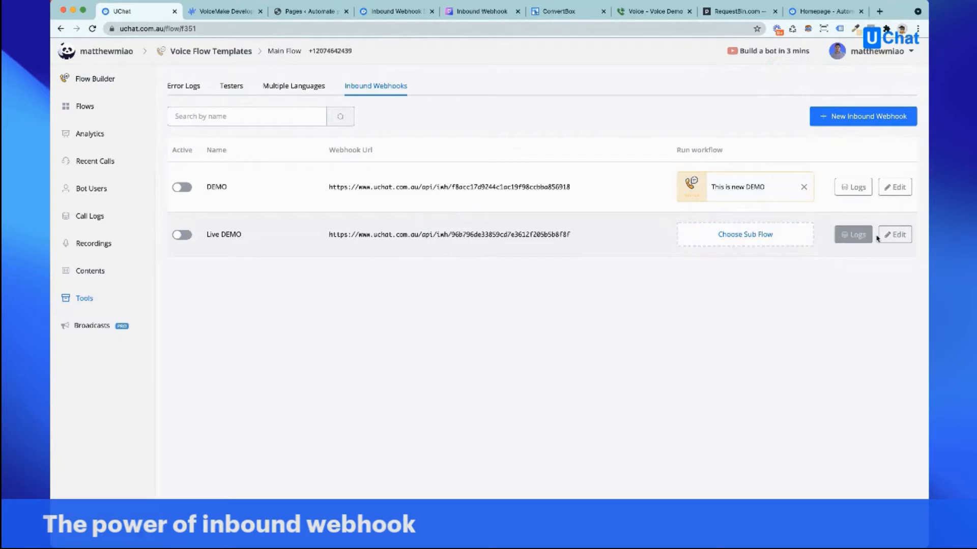
pyautogui.click(899, 236)
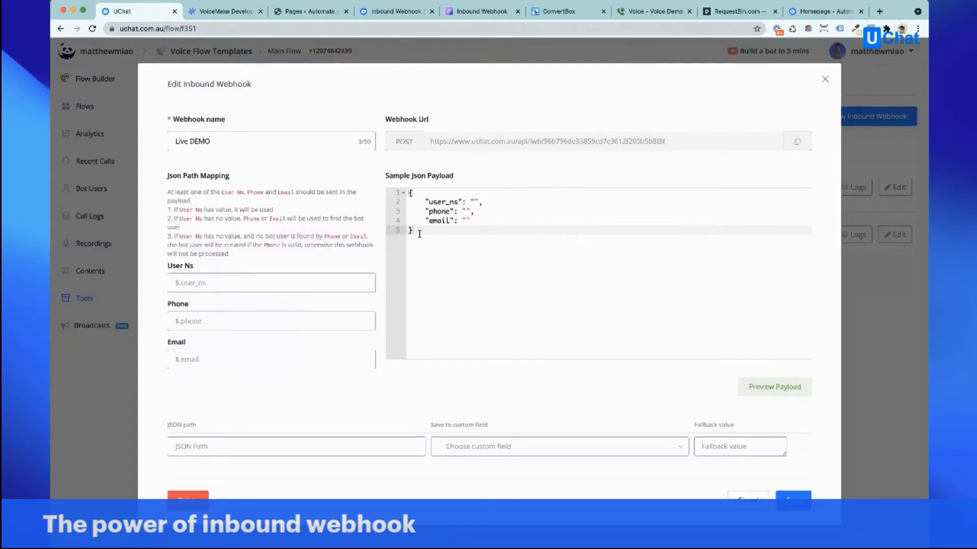
pyautogui.moveTo(419, 233); pyautogui.dragTo(403, 187)
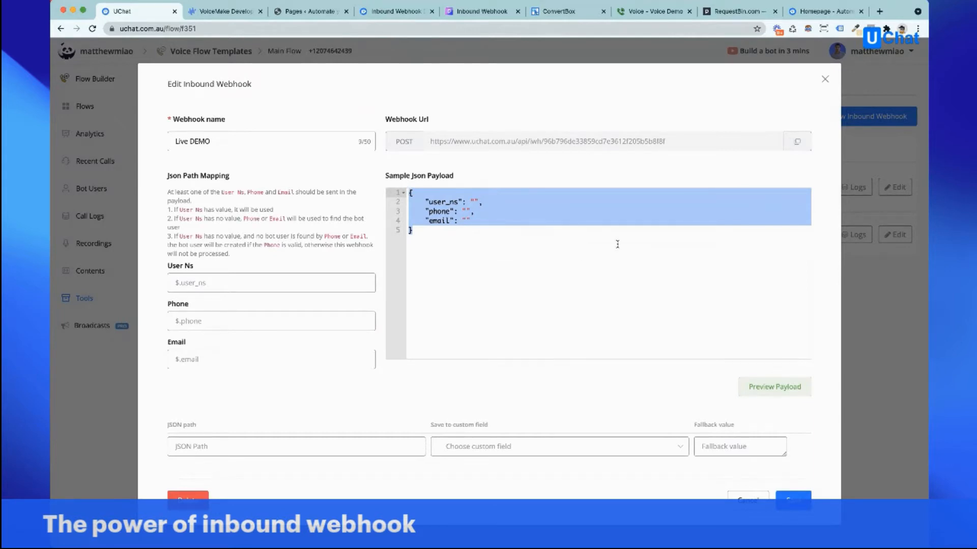
# Switch to ConvertBox and delete the pipedream webhook from the demo form's default integrations
pyautogui.click(737, 11)
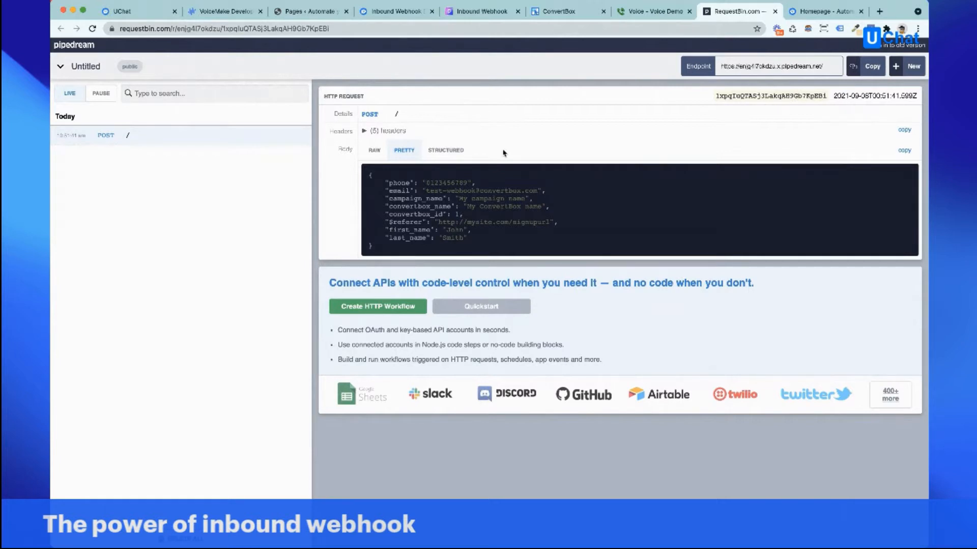
pyautogui.click(564, 13)
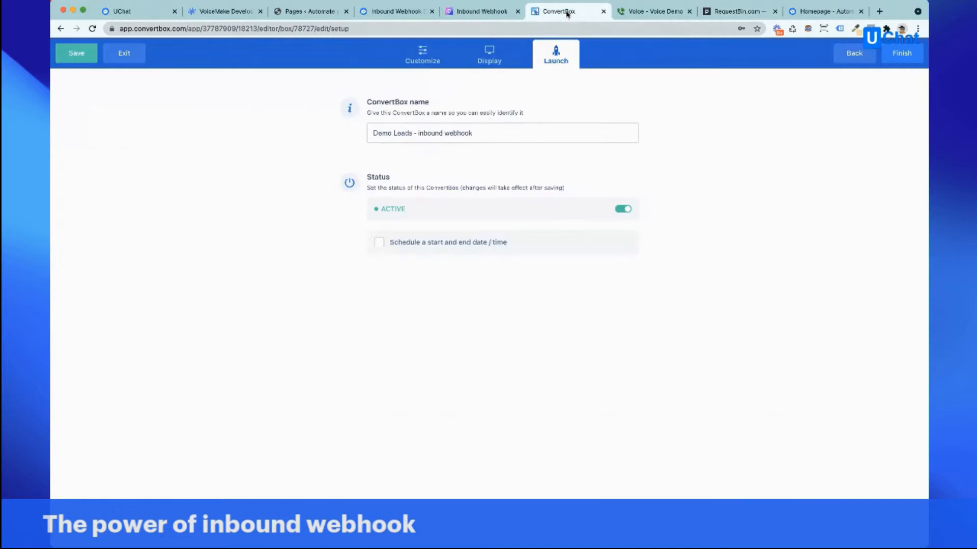
pyautogui.click(420, 65)
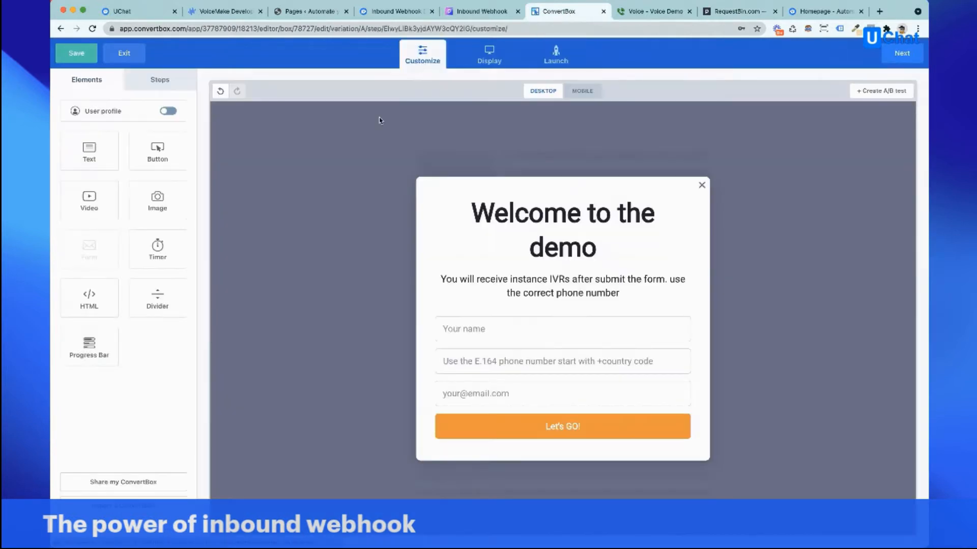
pyautogui.click(543, 348)
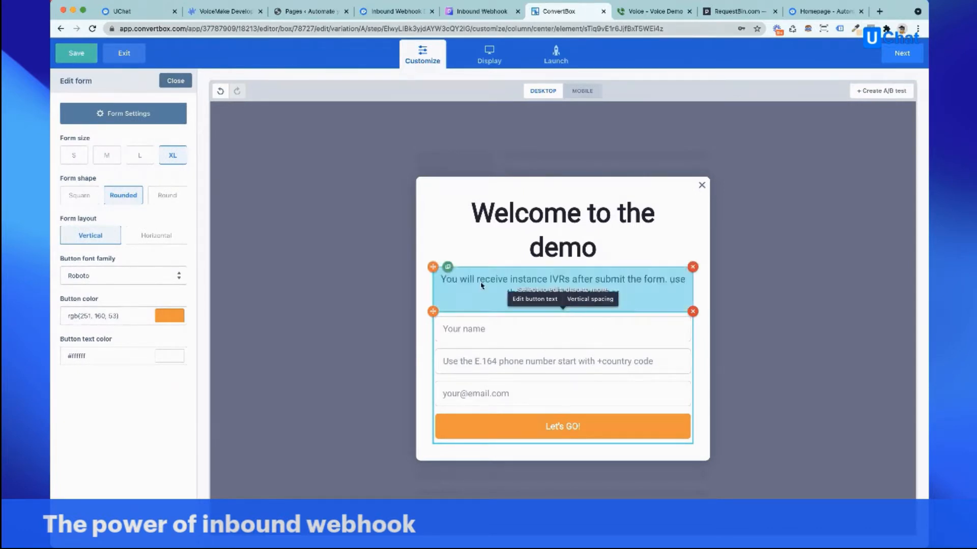
pyautogui.click(131, 113)
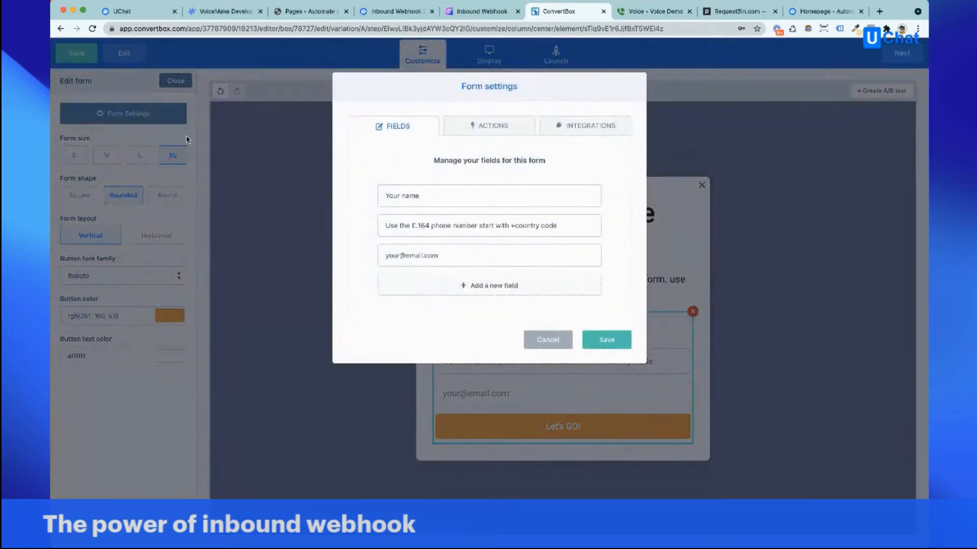
pyautogui.click(588, 127)
pyautogui.moveTo(429, 195)
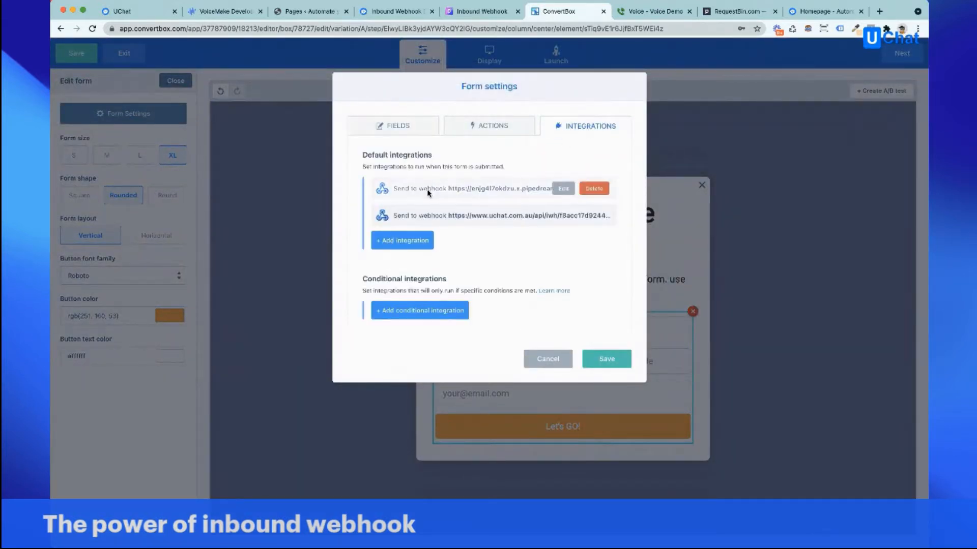
pyautogui.click(595, 189)
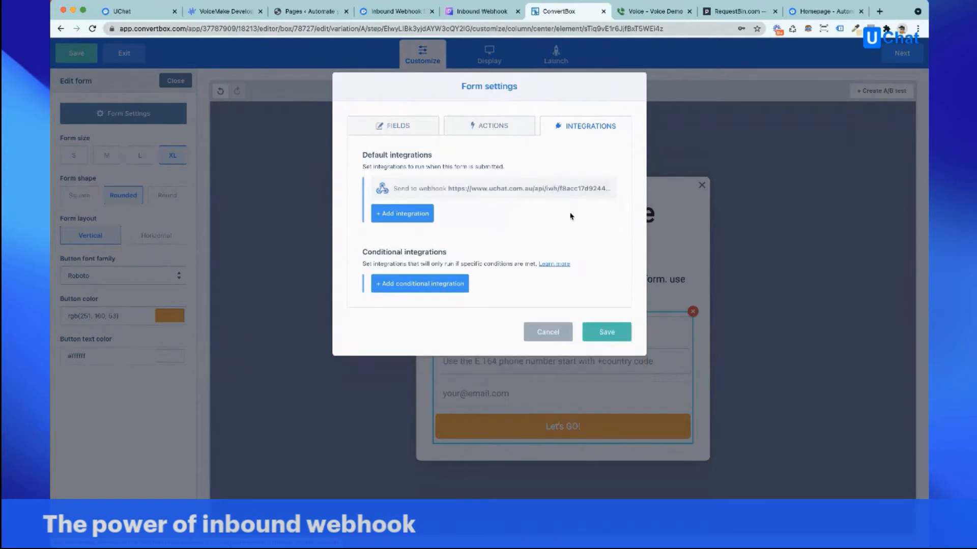
# Add a Webhooks integration to the form using the endpoint URL copied from RequestBin, sending a test to it first
pyautogui.click(407, 216)
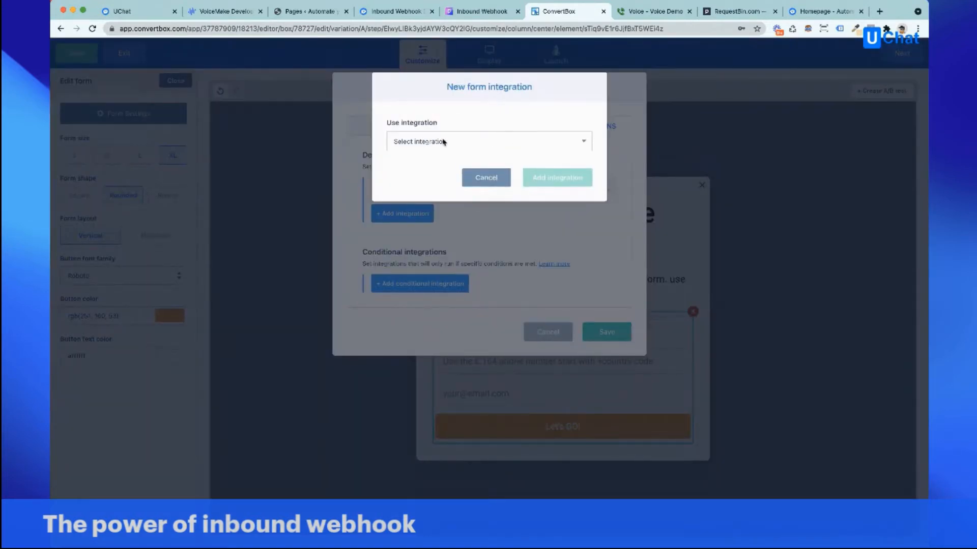
pyautogui.click(444, 143)
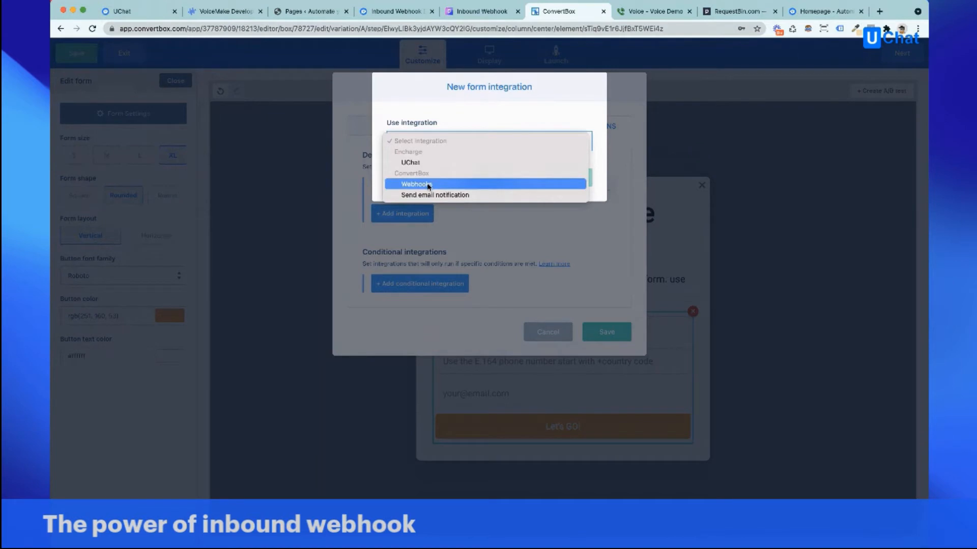
pyautogui.click(429, 185)
pyautogui.click(425, 190)
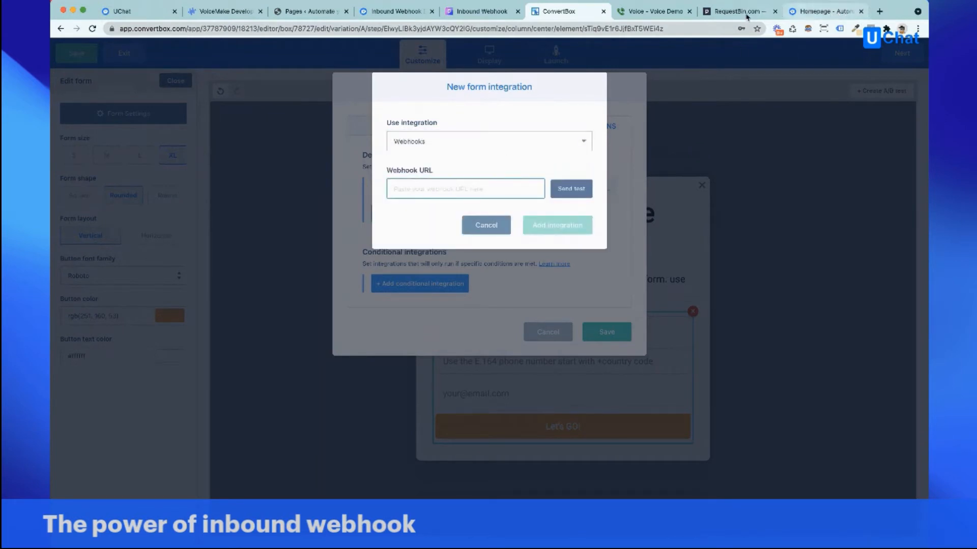
pyautogui.click(744, 11)
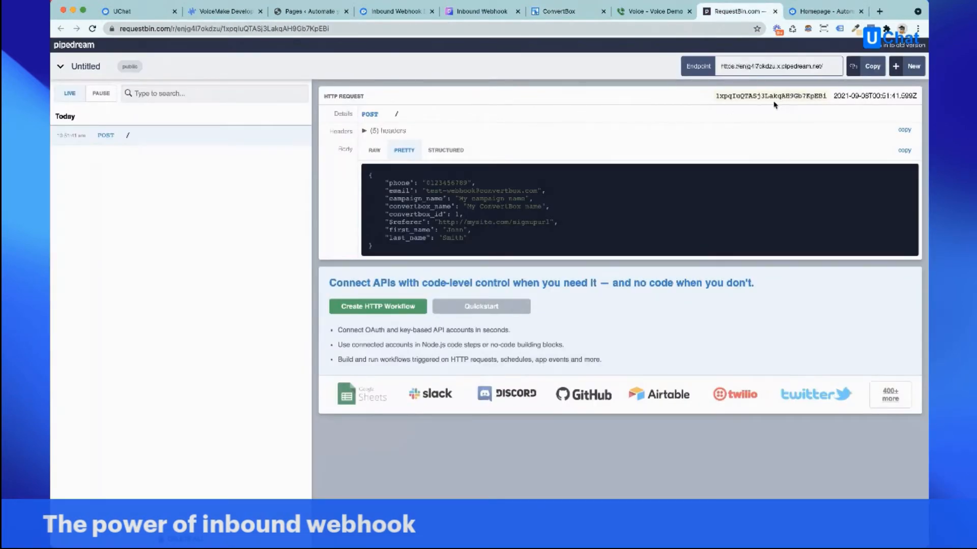
pyautogui.click(867, 67)
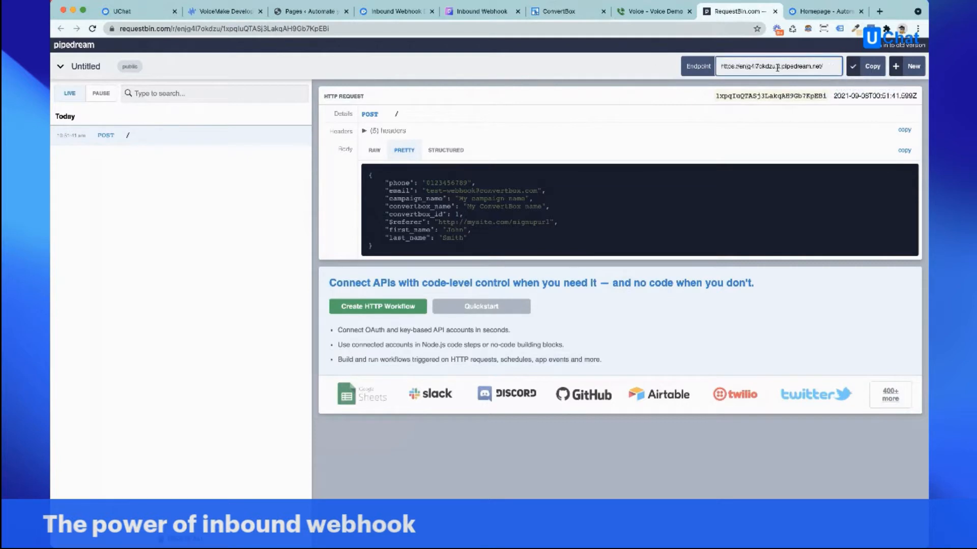
pyautogui.click(556, 12)
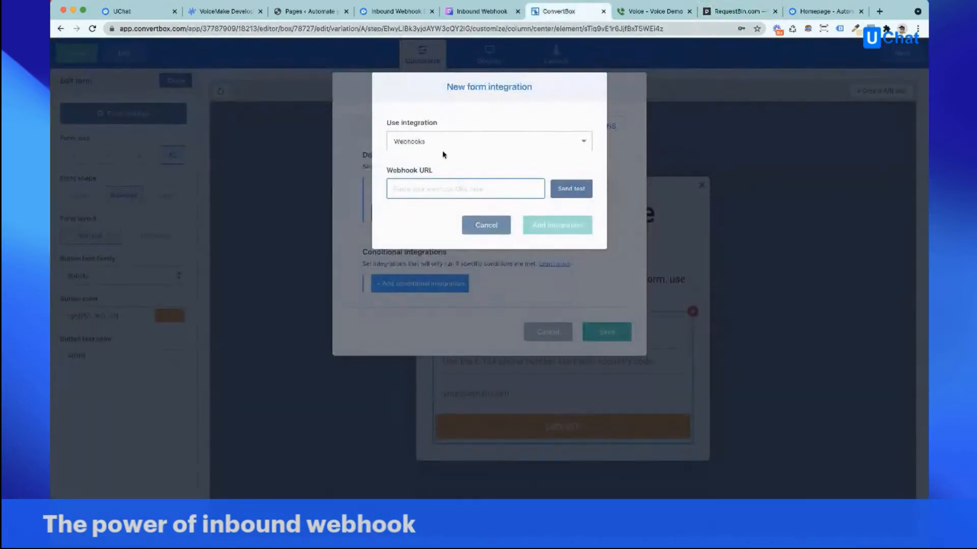
pyautogui.press('super+v')
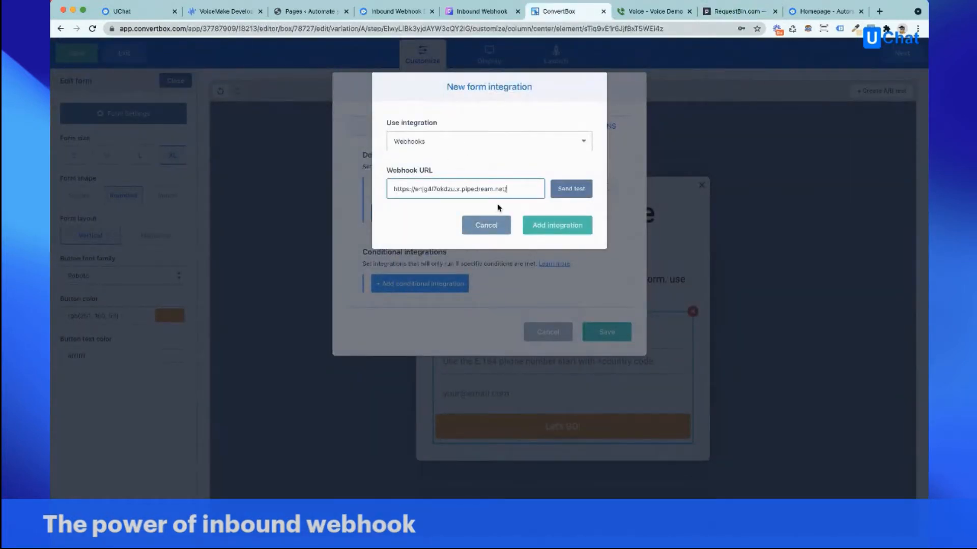
pyautogui.click(574, 191)
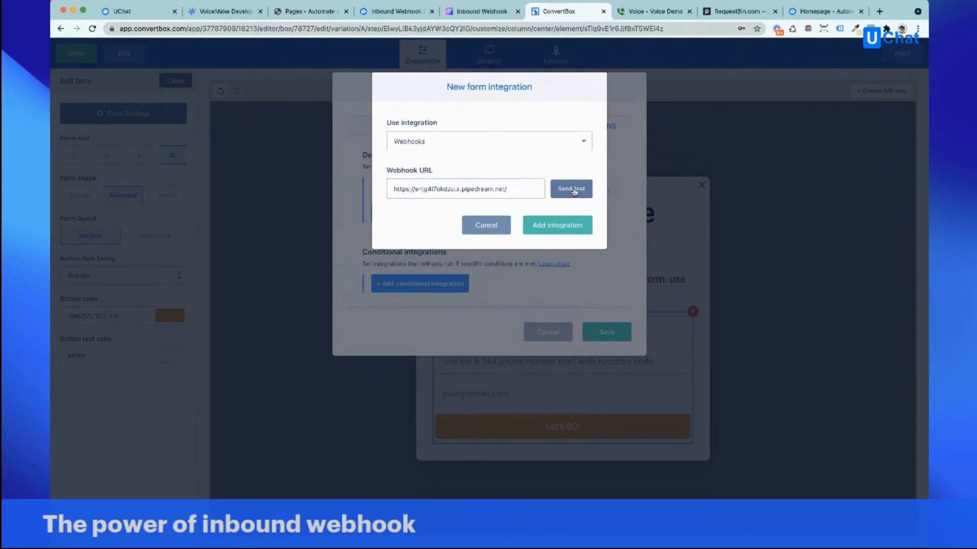
pyautogui.click(559, 226)
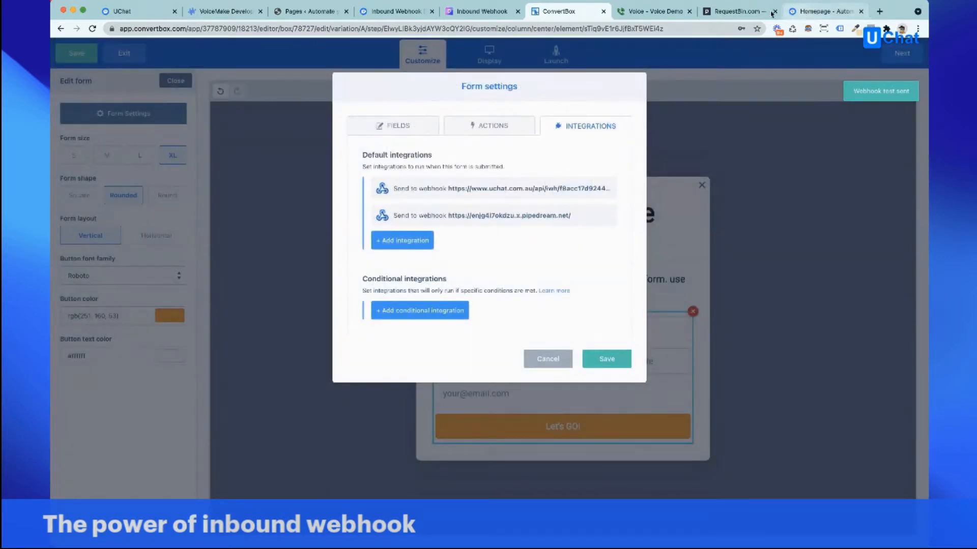
# Copy the pretty-formatted JSON body of the newest POST request in RequestBin and return to the Live DEMO webhook editor in UChat
pyautogui.click(748, 14)
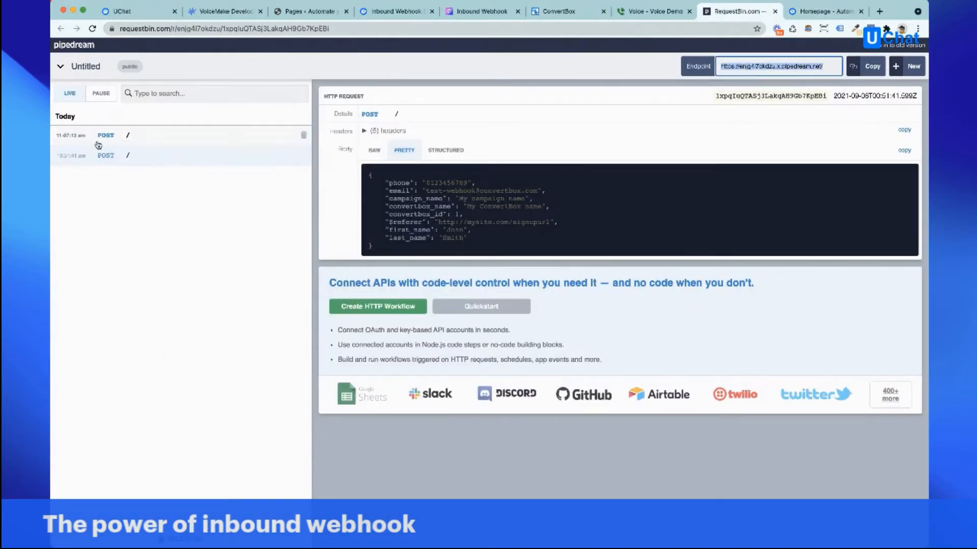
pyautogui.click(126, 137)
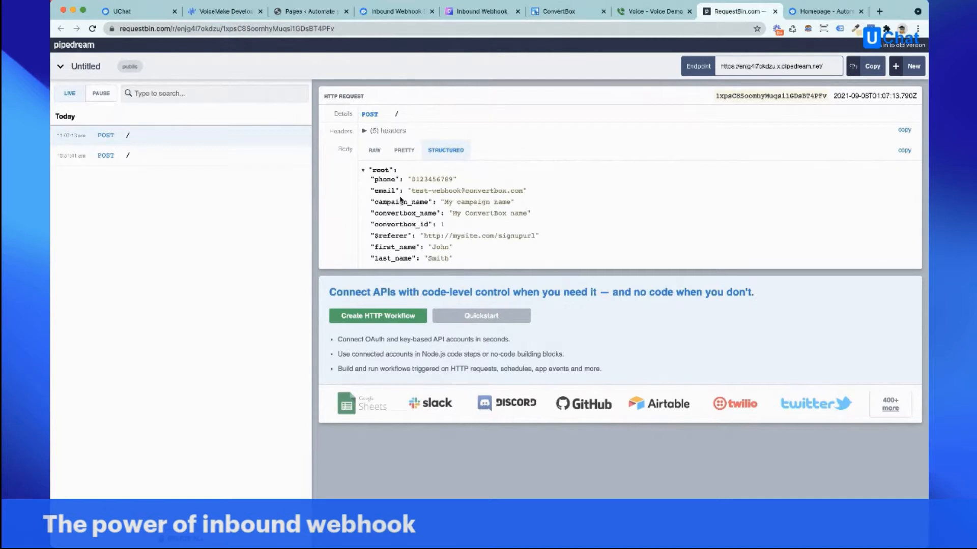
pyautogui.click(405, 154)
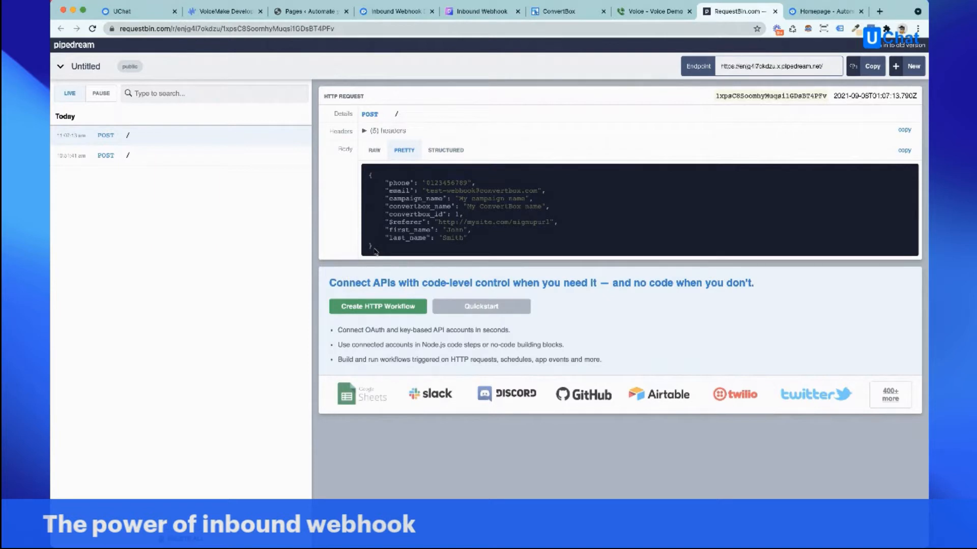
pyautogui.moveTo(375, 251); pyautogui.dragTo(362, 174)
pyautogui.rightClick(411, 209)
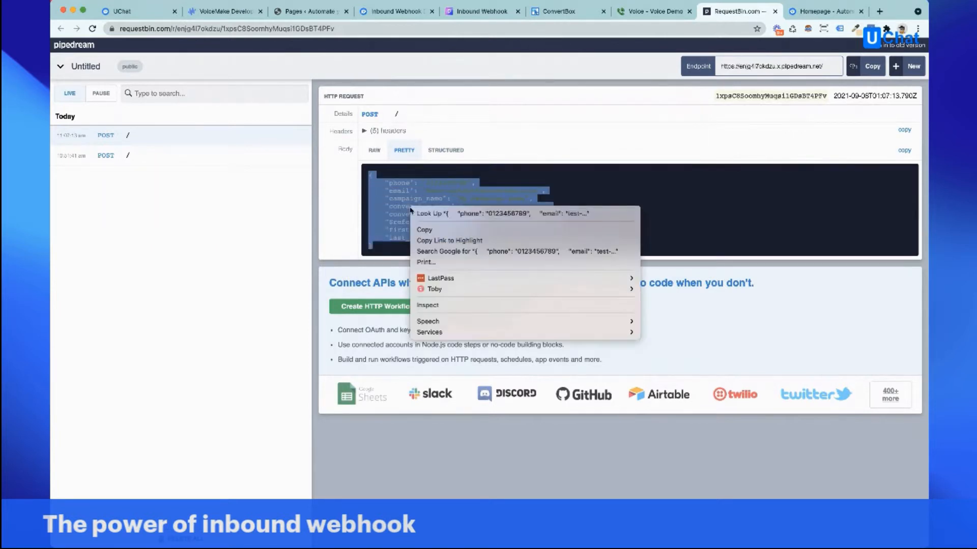
pyautogui.click(431, 229)
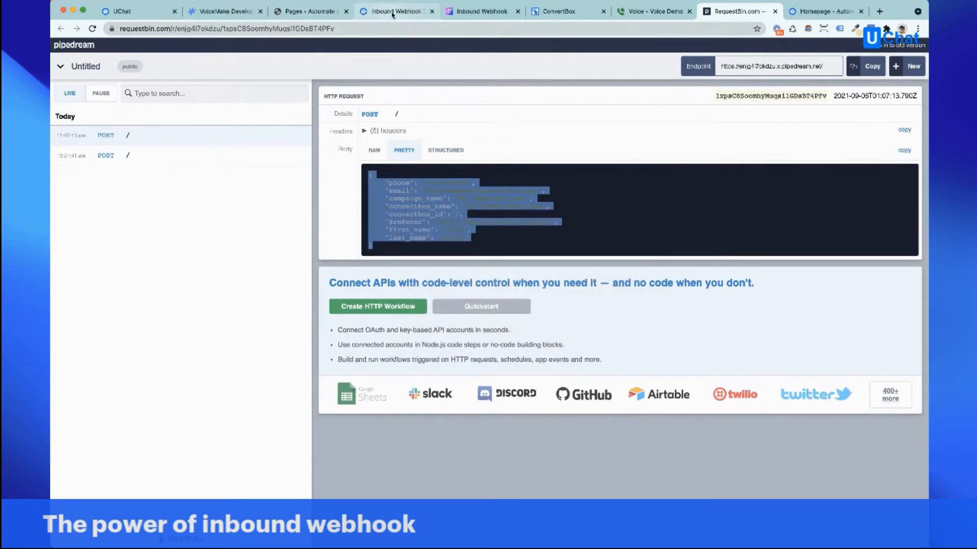
pyautogui.click(362, 13)
pyautogui.click(131, 11)
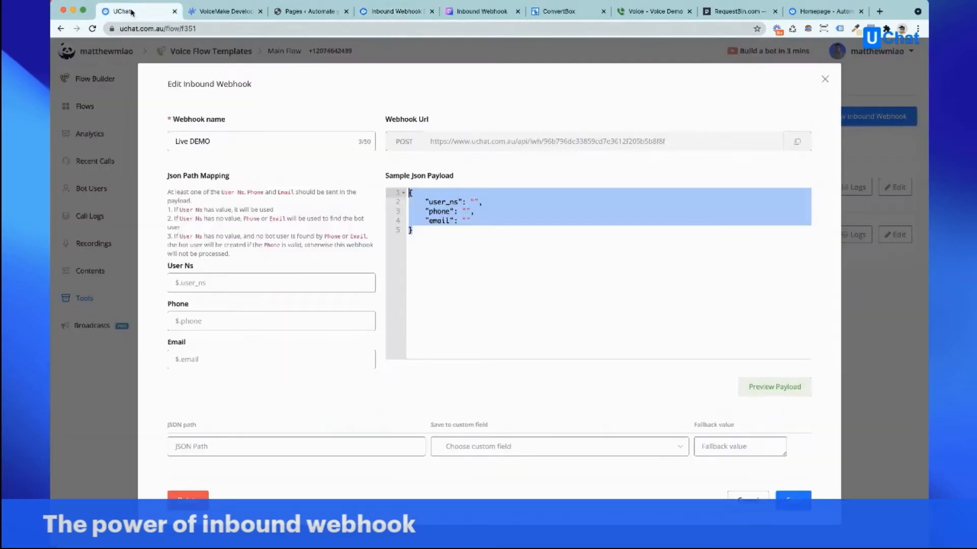
# Replace the whole sample JSON payload with the copied request body and copy the Live DEMO webhook URL
pyautogui.click(432, 243)
pyautogui.hotkey('ctrl', 'a')
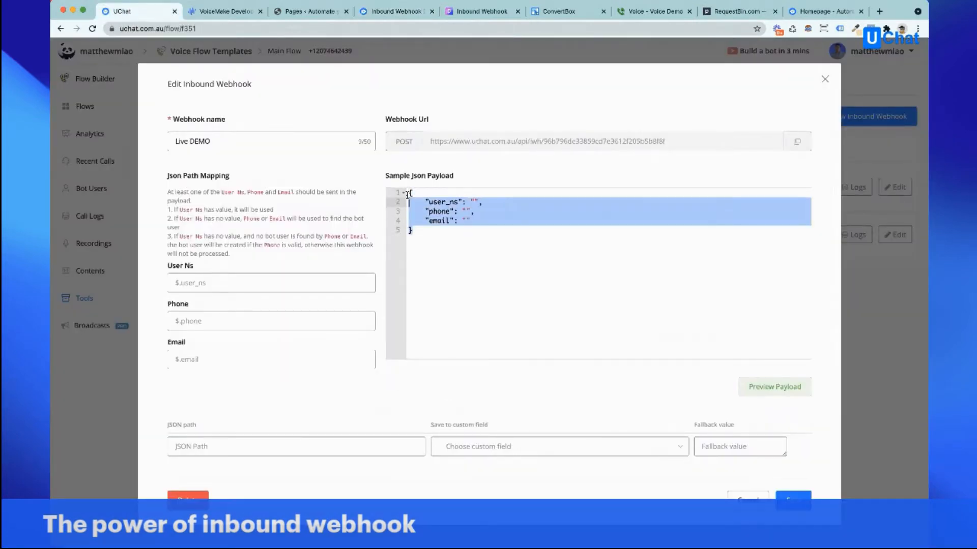
pyautogui.hotkey('ctrl', 'v')
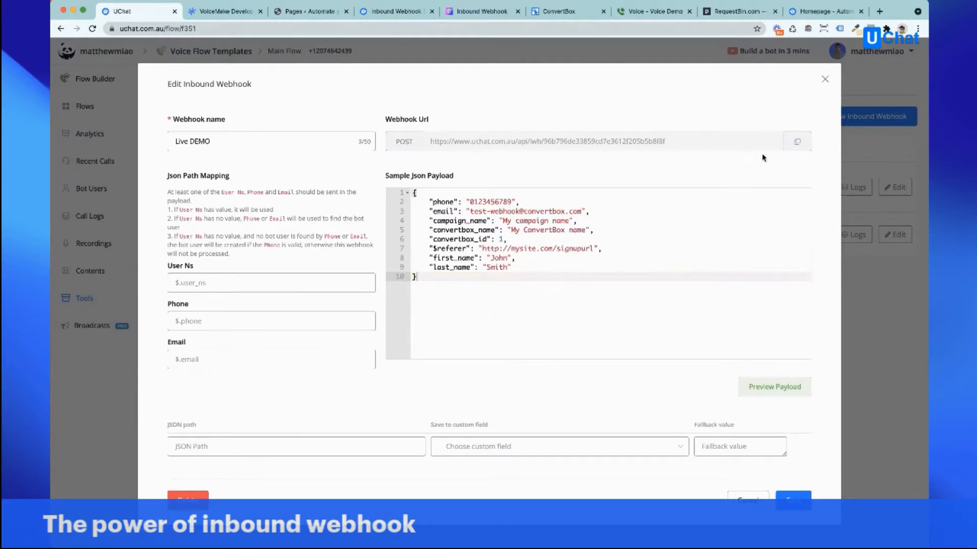
pyautogui.click(798, 145)
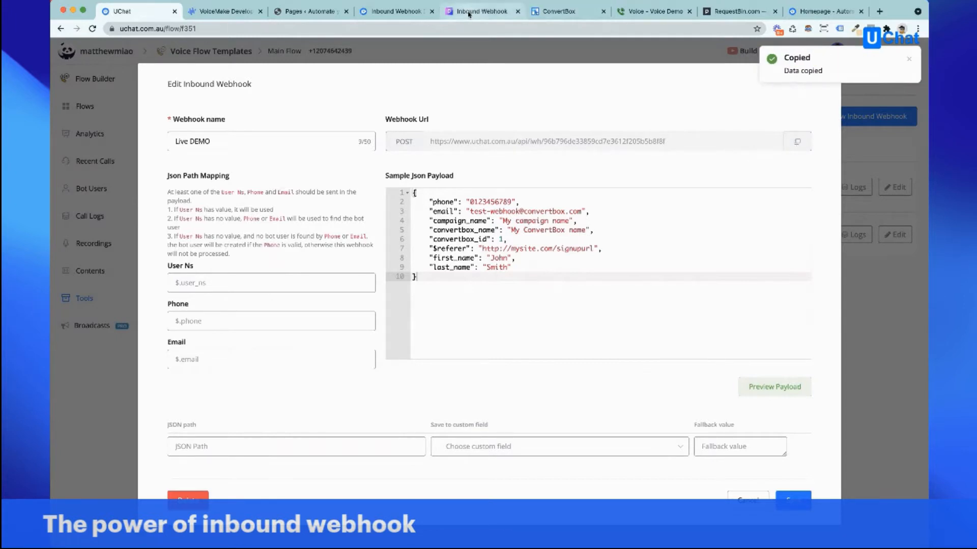
# Switch to ConvertBox, replace the URL of the form's existing UChat webhook integration with the copied one, and save the form settings
pyautogui.click(566, 12)
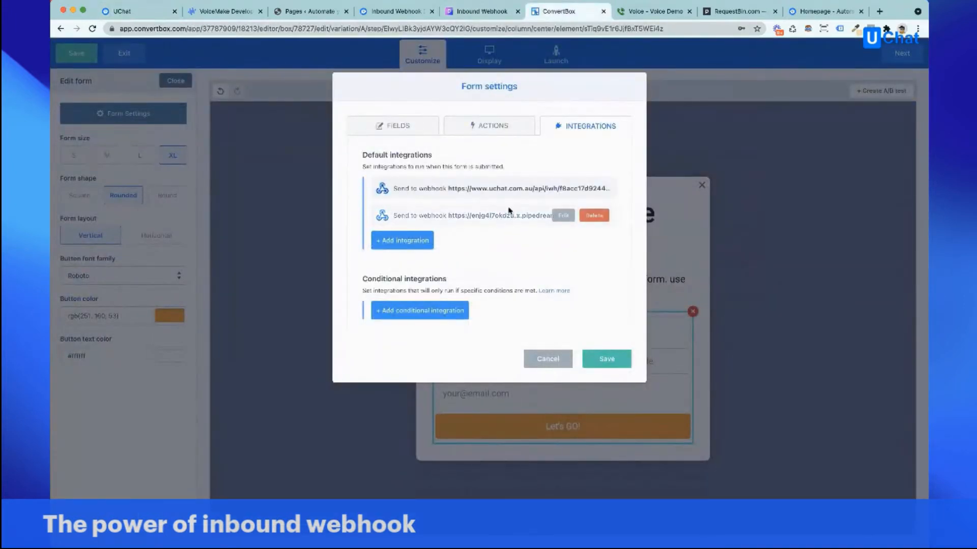
pyautogui.moveTo(513, 193)
pyautogui.click(562, 189)
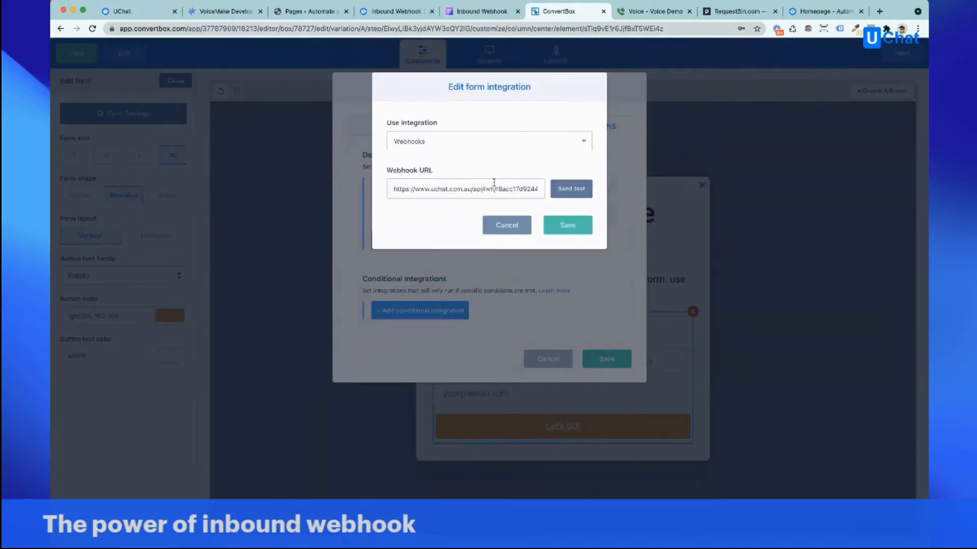
pyautogui.doubleClick(473, 189)
pyautogui.press('super+v')
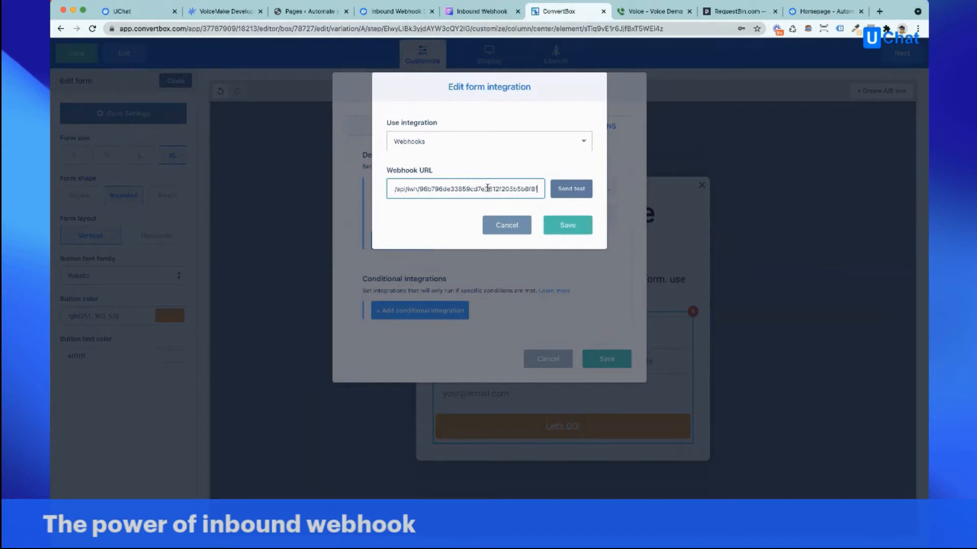
pyautogui.click(576, 228)
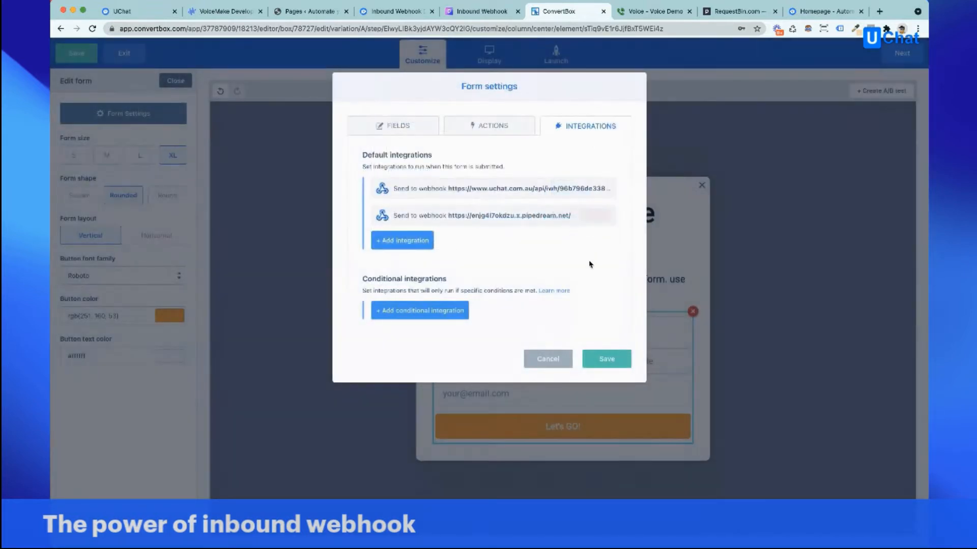
pyautogui.click(627, 365)
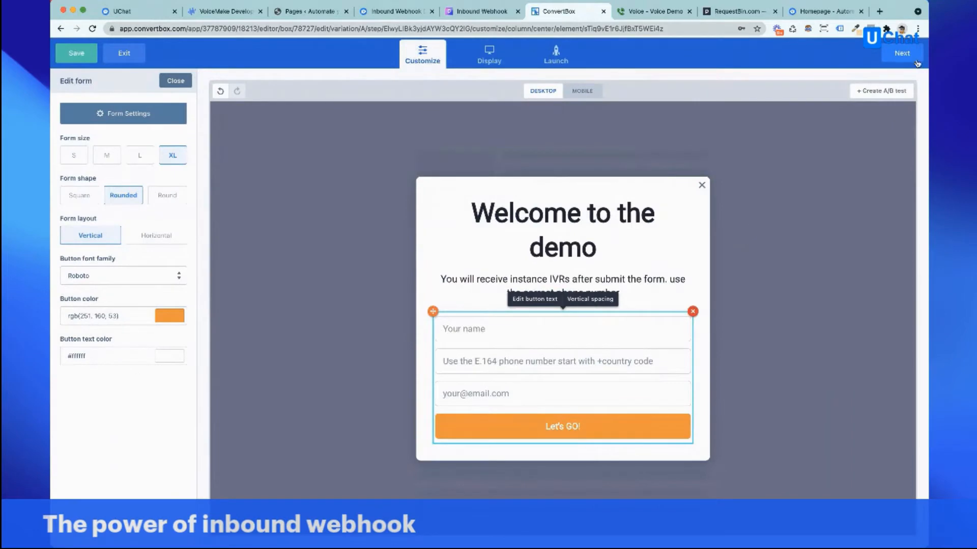
# Continue through the Display and Launch stages, finish saving the ConvertBox, and go to its dashboard
pyautogui.click(902, 54)
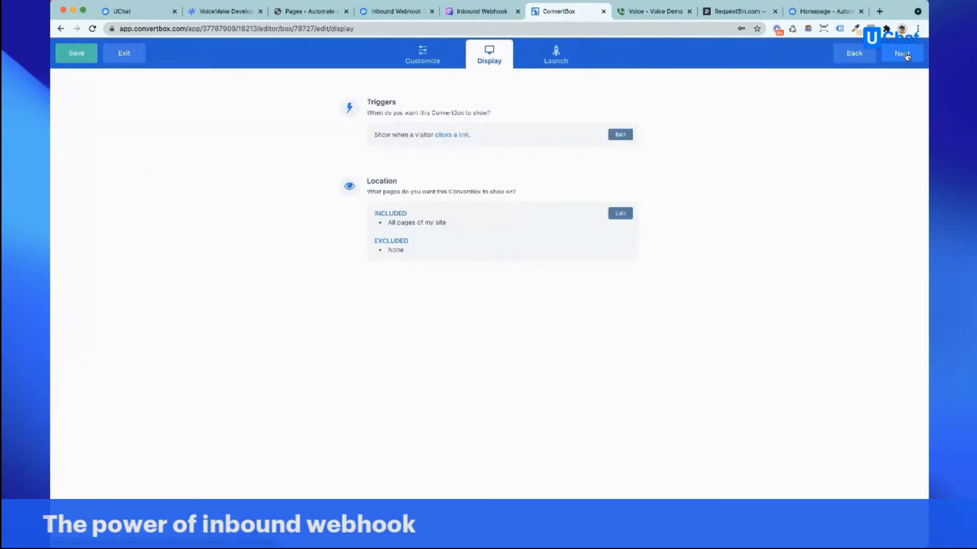
pyautogui.click(902, 54)
pyautogui.click(905, 54)
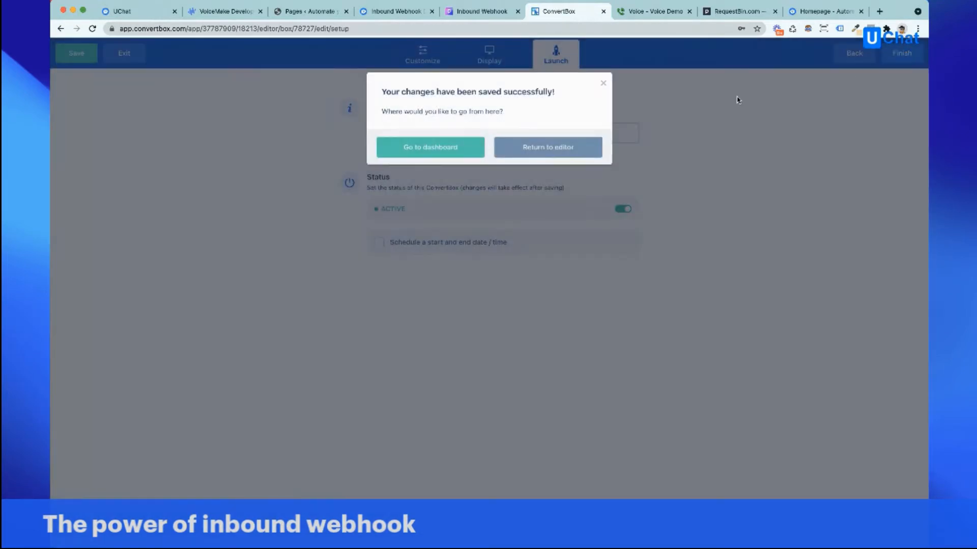
pyautogui.click(433, 148)
pyautogui.click(361, 265)
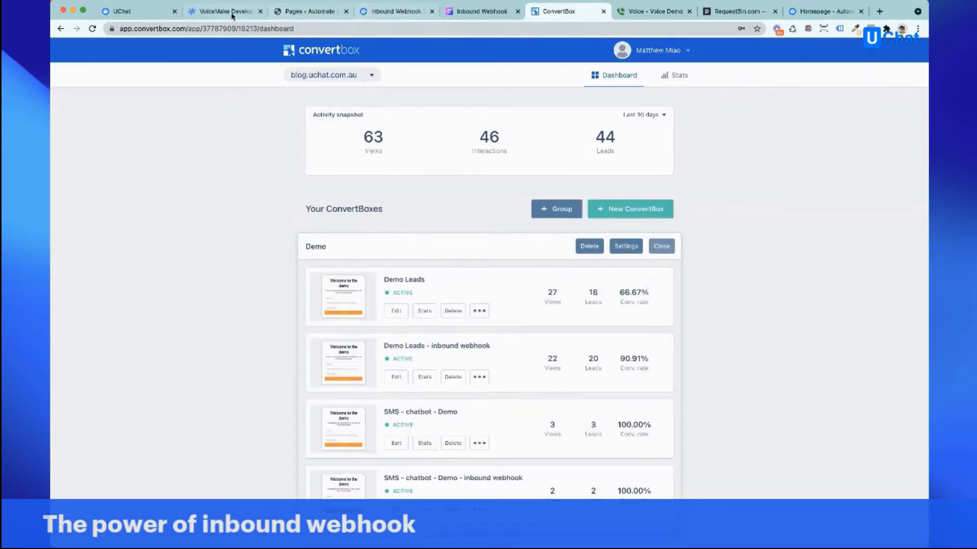
# Return to the Live DEMO webhook editor in UChat and set the Phone JSON path mapping to $.phone
pyautogui.click(141, 14)
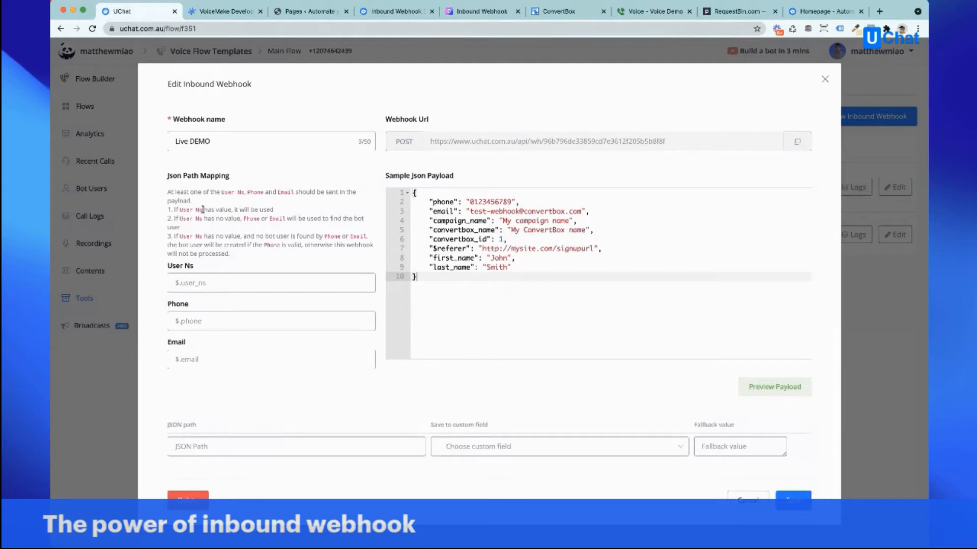
pyautogui.moveTo(202, 210); pyautogui.dragTo(180, 208)
pyautogui.click(187, 321)
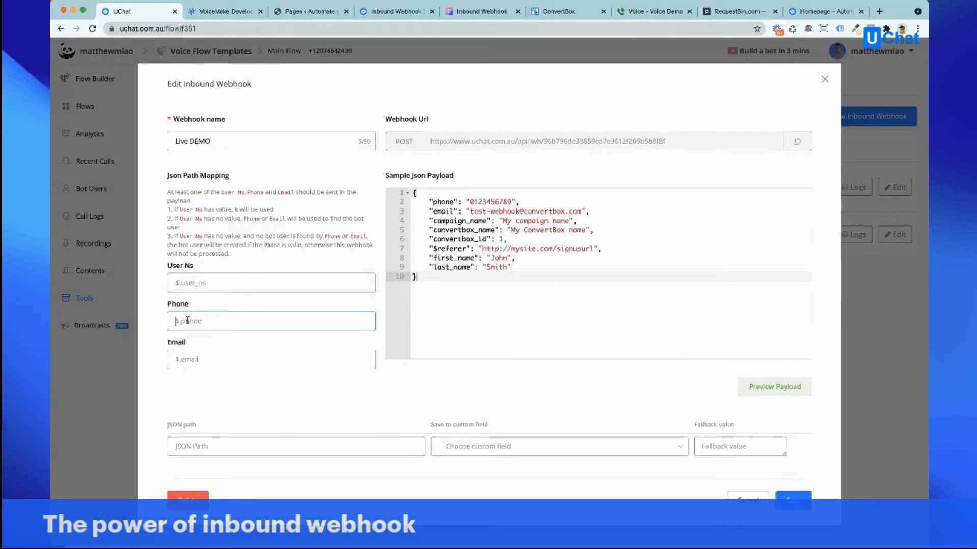
pyautogui.click(190, 356)
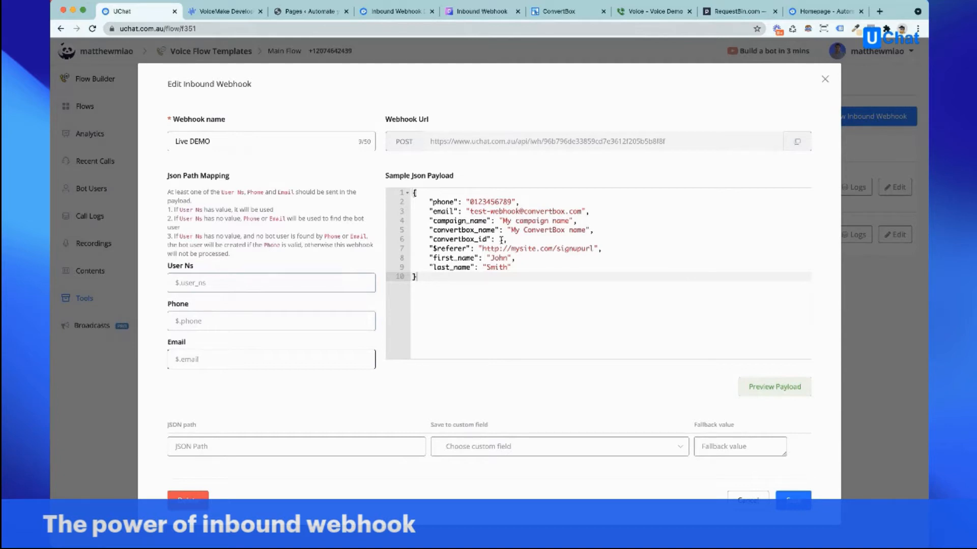
pyautogui.click(202, 321)
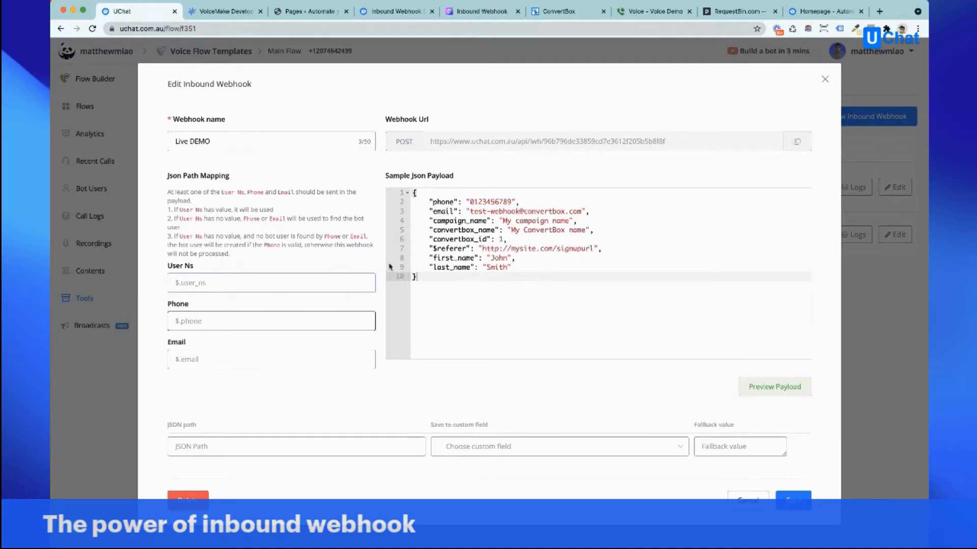
pyautogui.write('$')
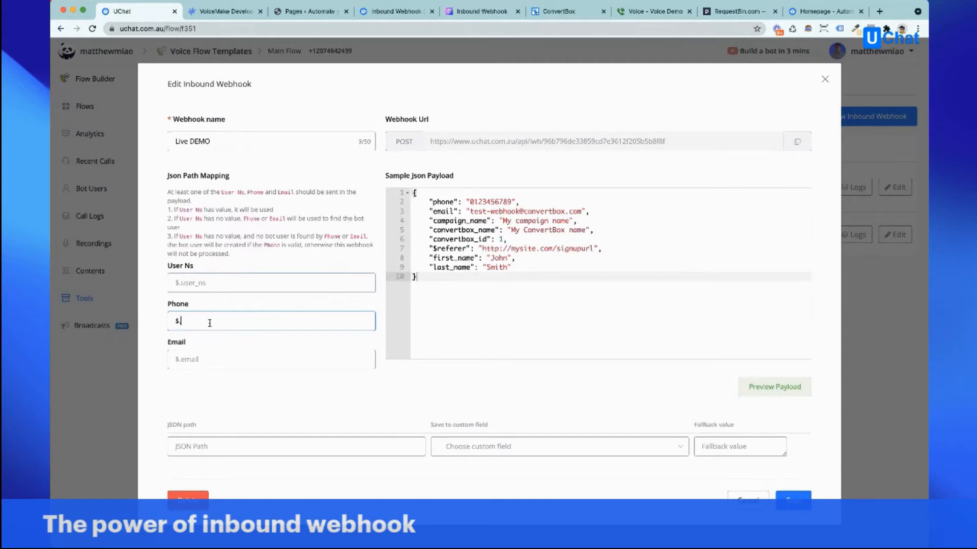
pyautogui.write('.phone')
pyautogui.moveTo(222, 323); pyautogui.dragTo(146, 317)
pyautogui.moveTo(466, 202); pyautogui.dragTo(511, 202)
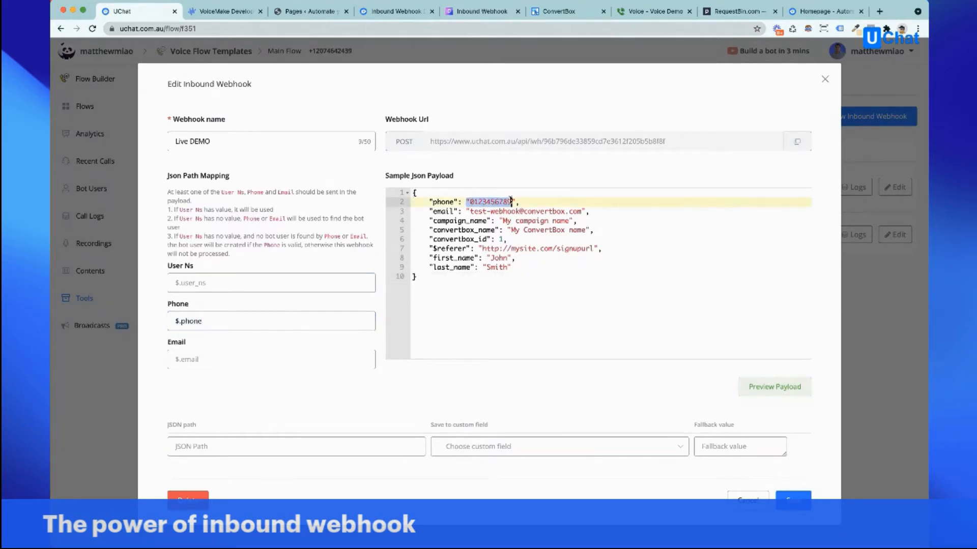
pyautogui.click(193, 358)
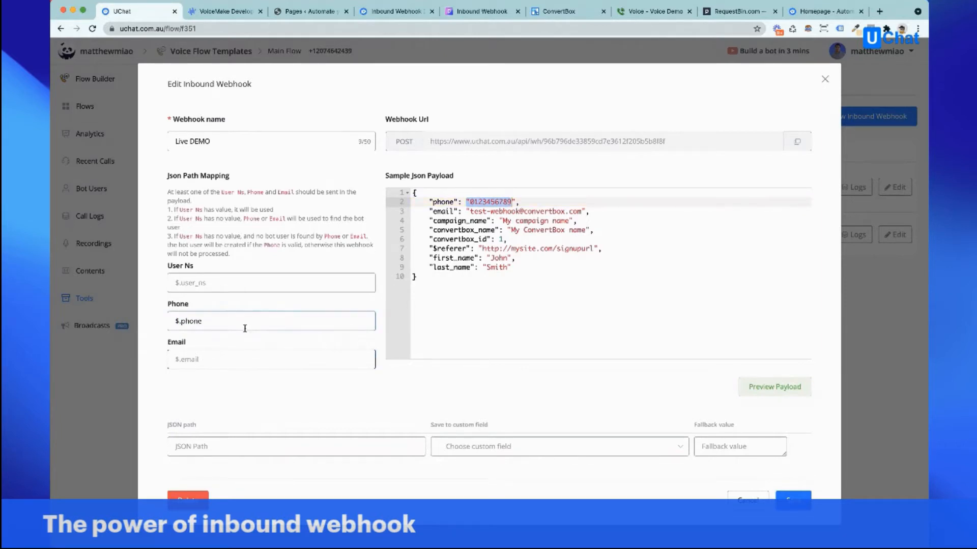
pyautogui.scroll(-1, 245, 329)
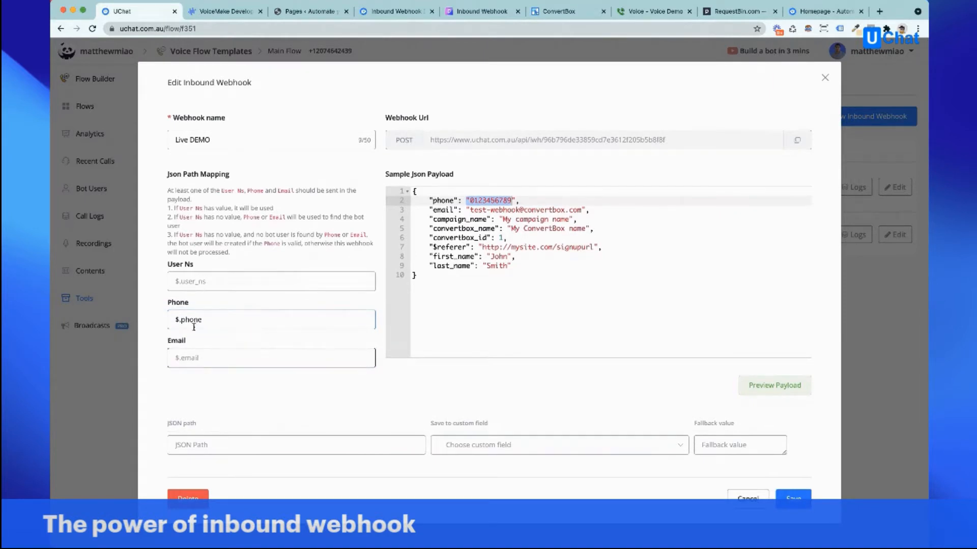
pyautogui.moveTo(209, 319); pyautogui.dragTo(169, 321)
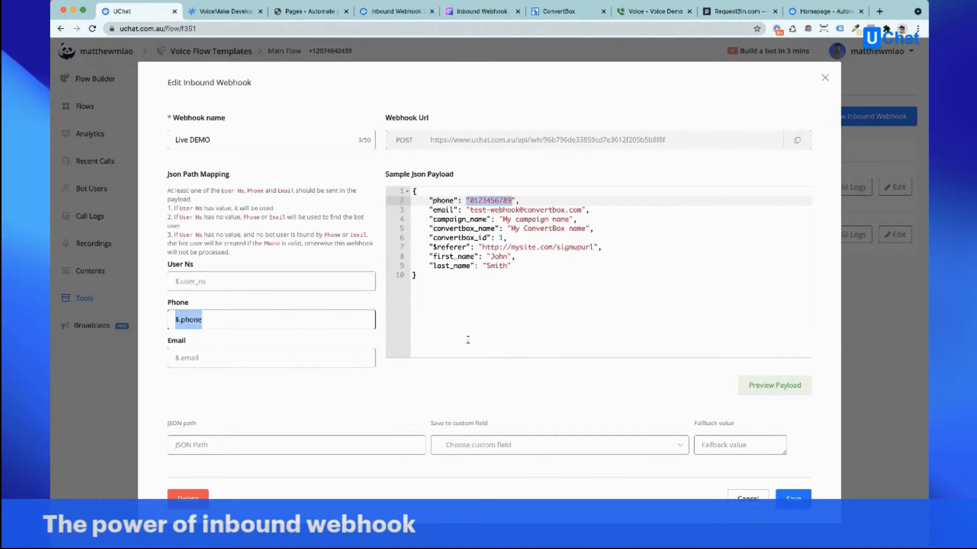
# Preview the payload, pick first_name in the sample data, and check what the path $.first_name returns
pyautogui.click(777, 389)
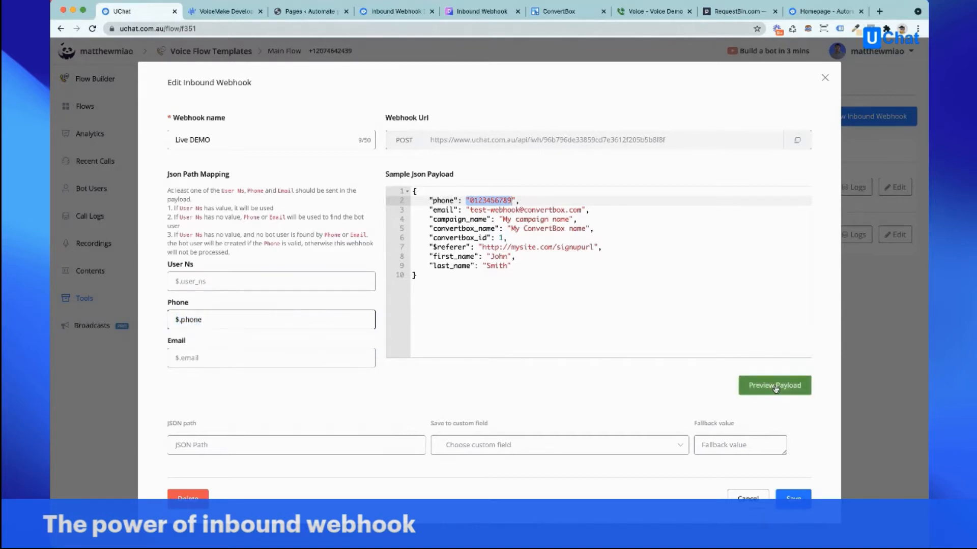
pyautogui.scroll(-1, 628, 334)
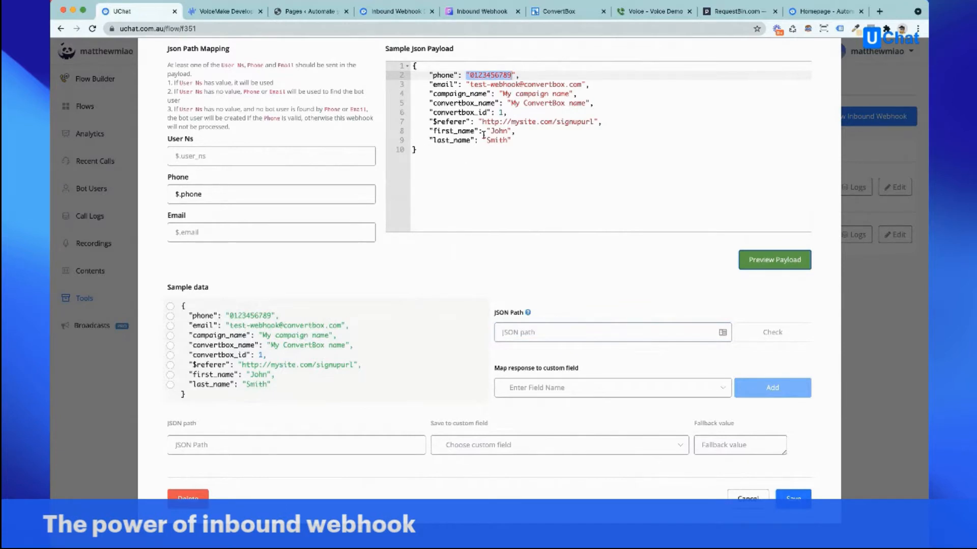
pyautogui.click(171, 376)
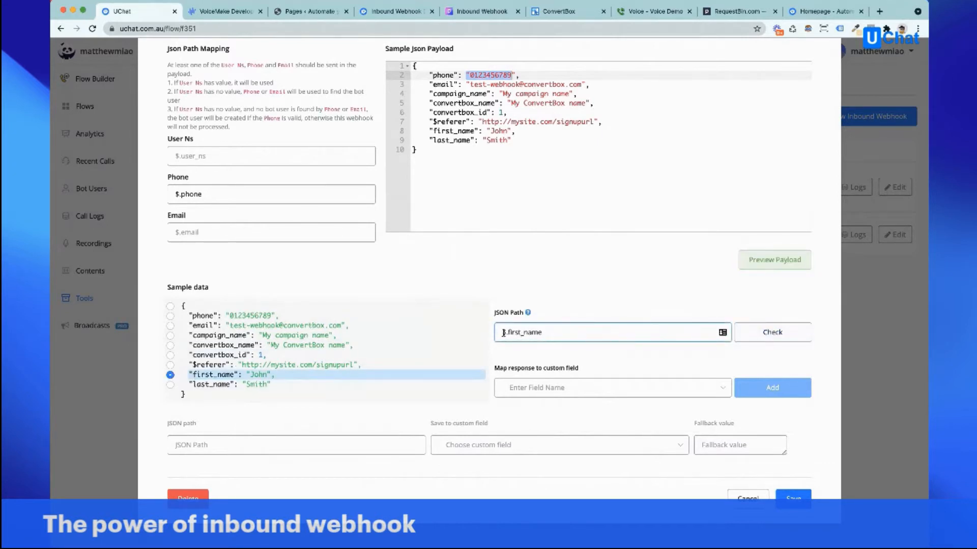
pyautogui.moveTo(503, 332); pyautogui.dragTo(556, 333)
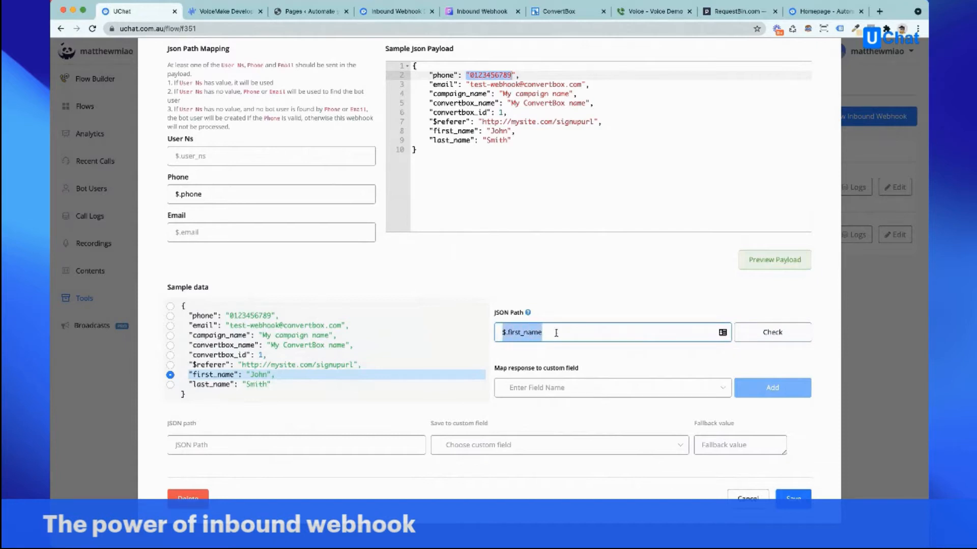
pyautogui.click(772, 334)
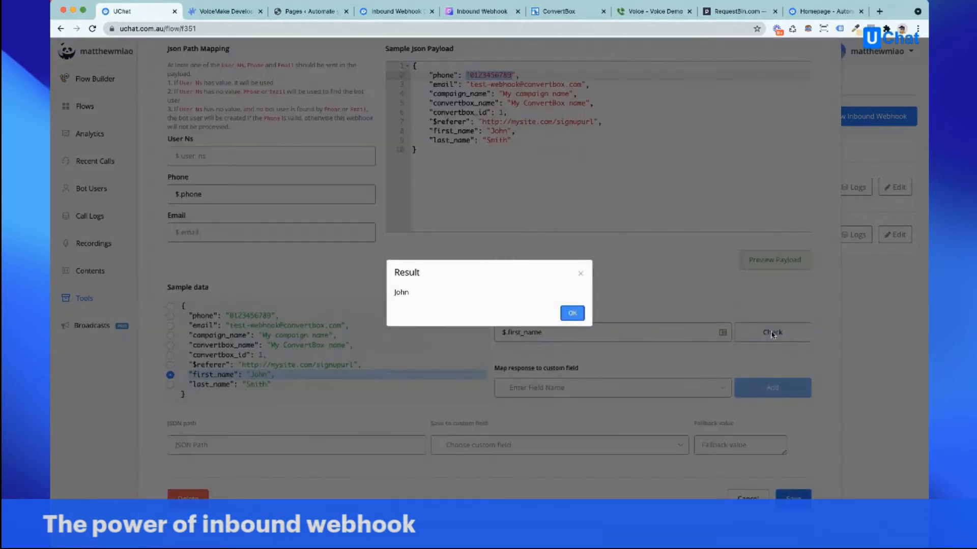
pyautogui.moveTo(411, 294); pyautogui.dragTo(390, 295)
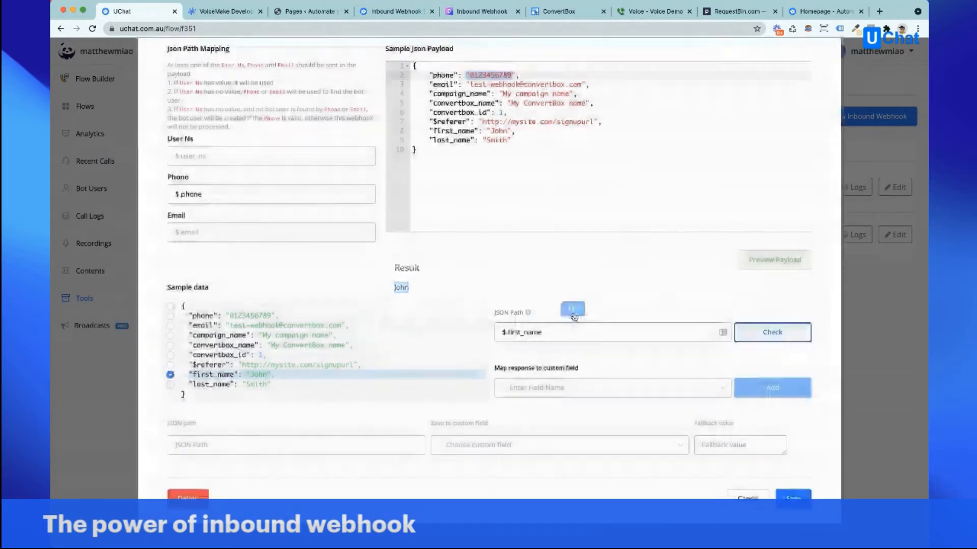
pyautogui.click(572, 314)
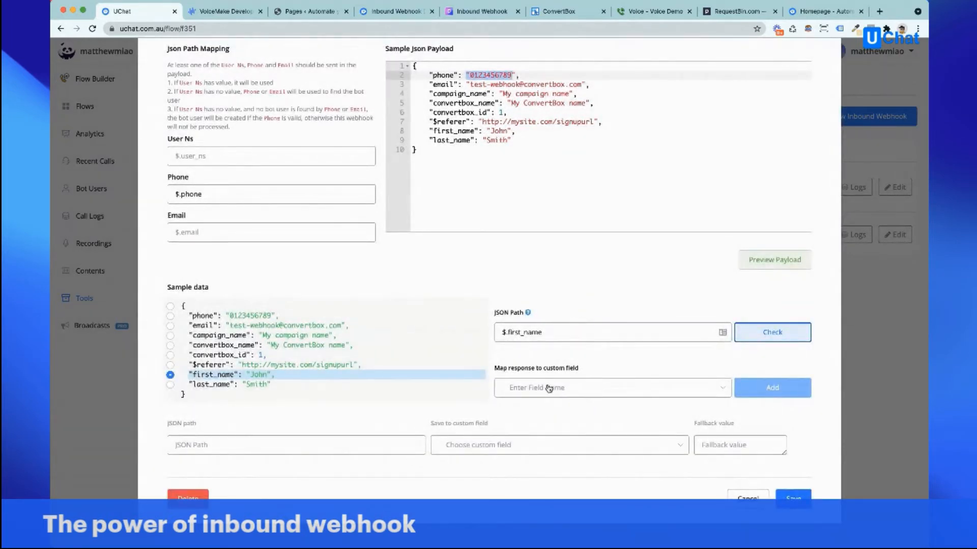
# Map the $.first_name path to the First Name system field and add the mapping
pyautogui.click(549, 389)
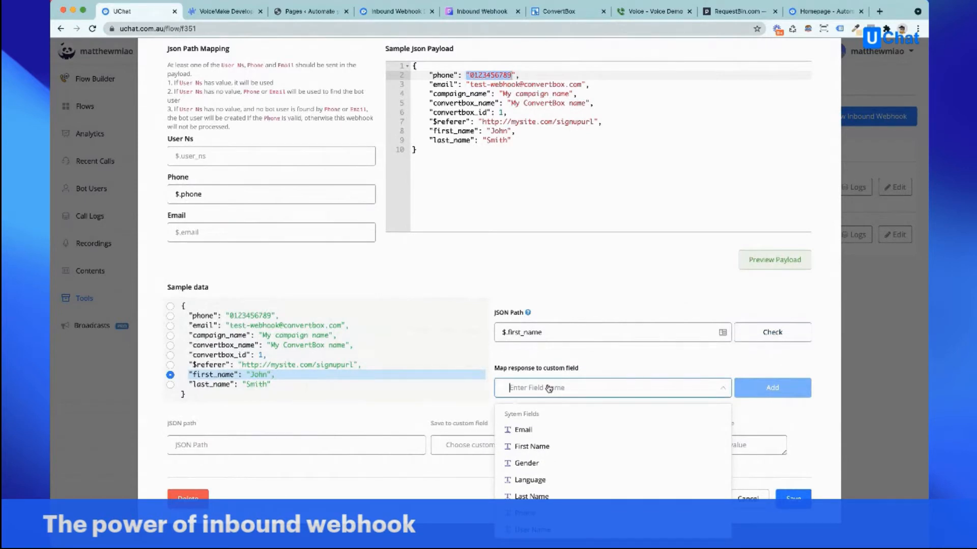
pyautogui.click(542, 448)
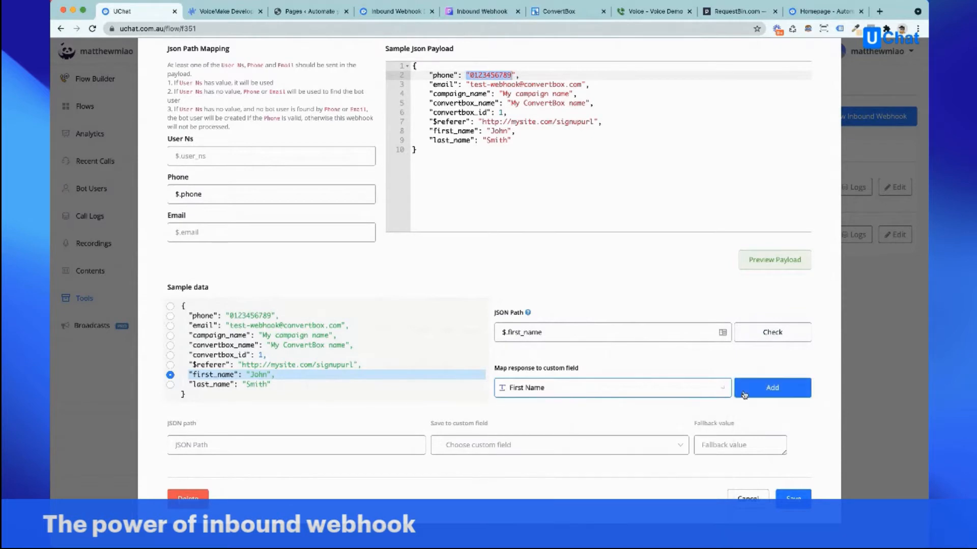
pyautogui.click(777, 389)
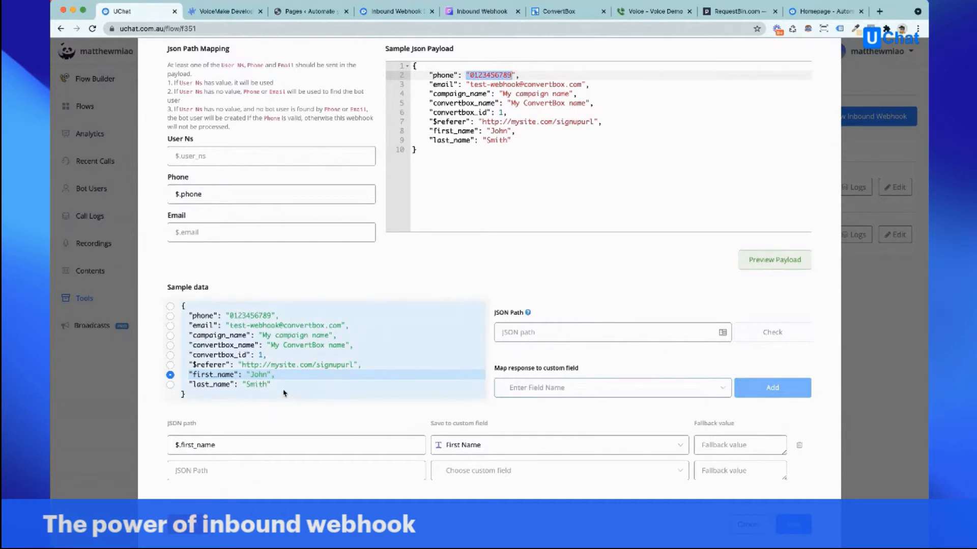
# Pick email in the sample data, check the $.email path, and add a mapping from it to the Email system field
pyautogui.click(170, 327)
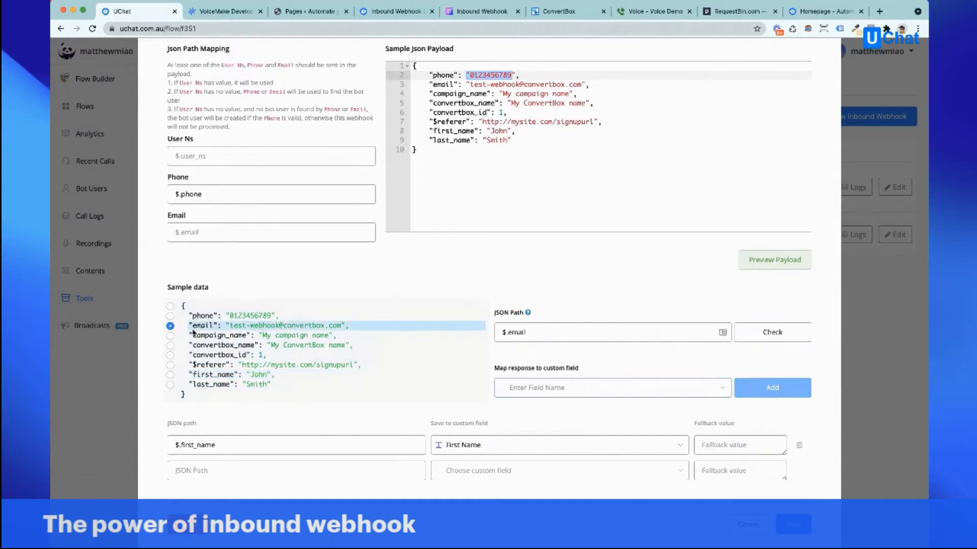
pyautogui.click(763, 333)
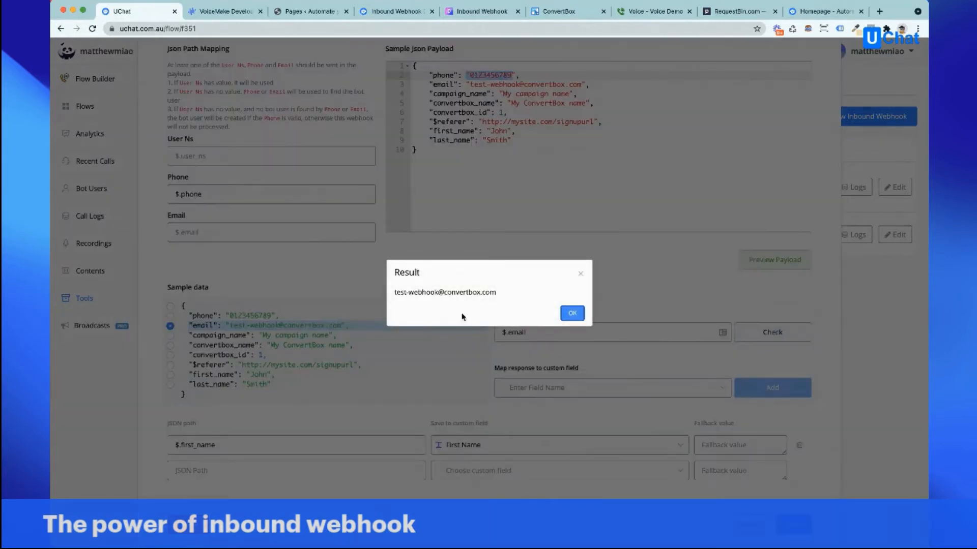
pyautogui.click(573, 313)
pyautogui.click(548, 389)
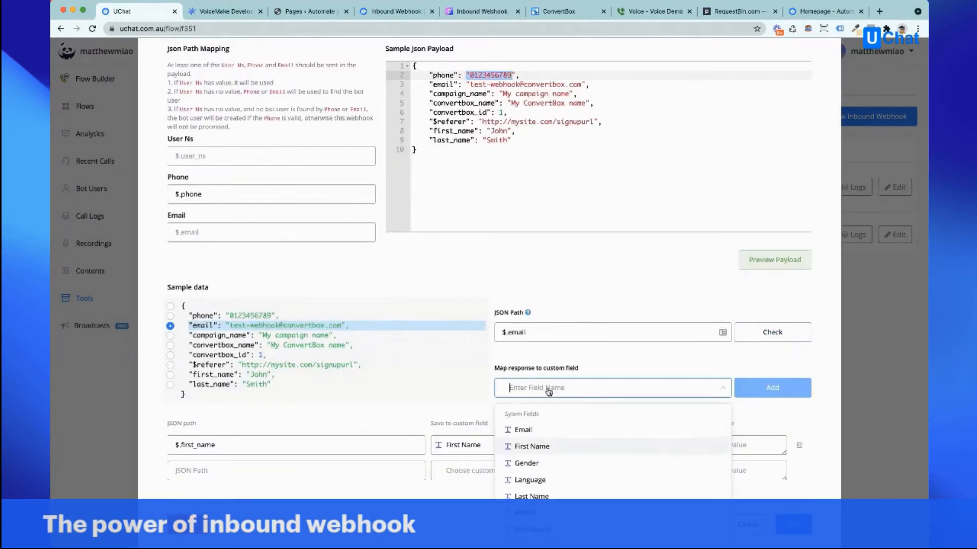
pyautogui.click(523, 430)
pyautogui.click(771, 393)
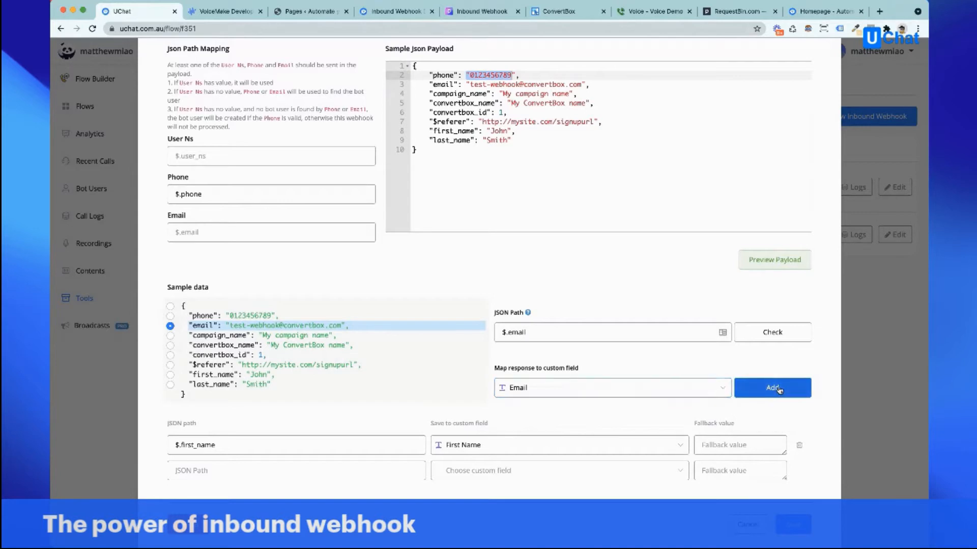
pyautogui.scroll(-1, 533, 432)
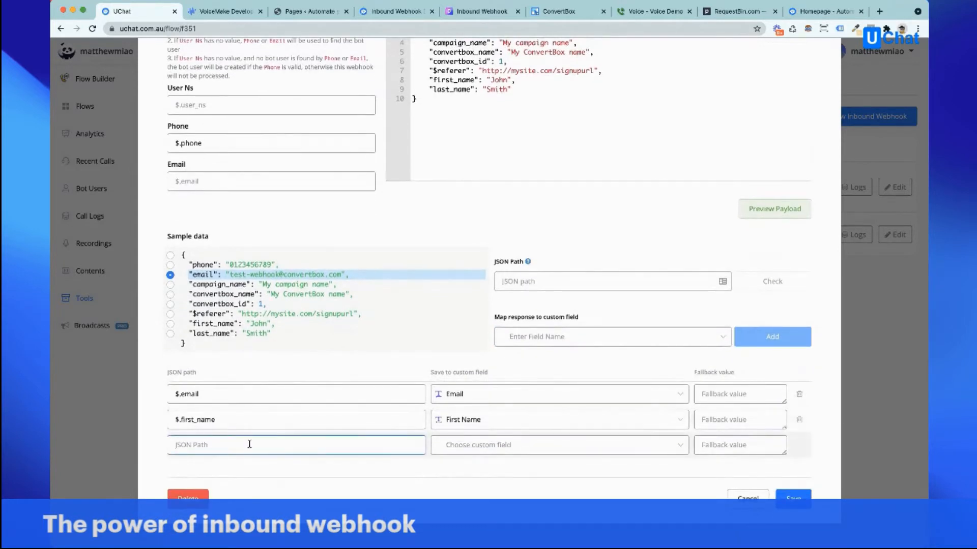
# Pick campaign_name in the sample data, check the $.campaign_name path, and add a mapping from it to the command custom field
pyautogui.click(171, 288)
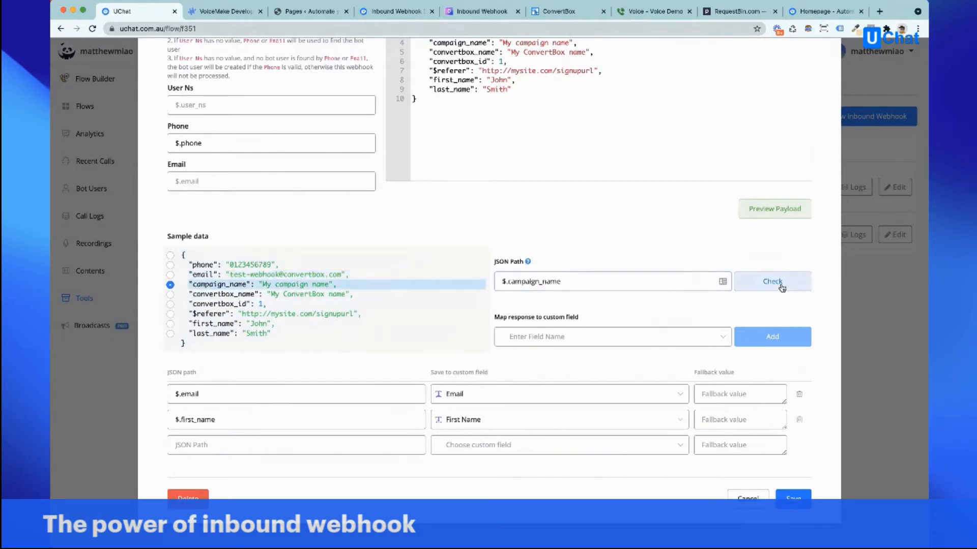
pyautogui.click(768, 280)
pyautogui.click(572, 314)
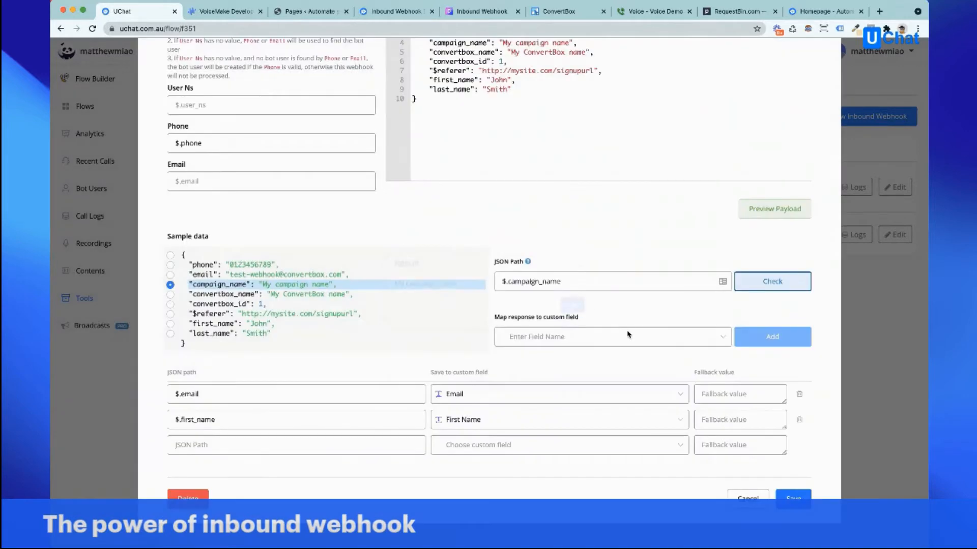
pyautogui.click(588, 337)
pyautogui.scroll(-5, 582, 396)
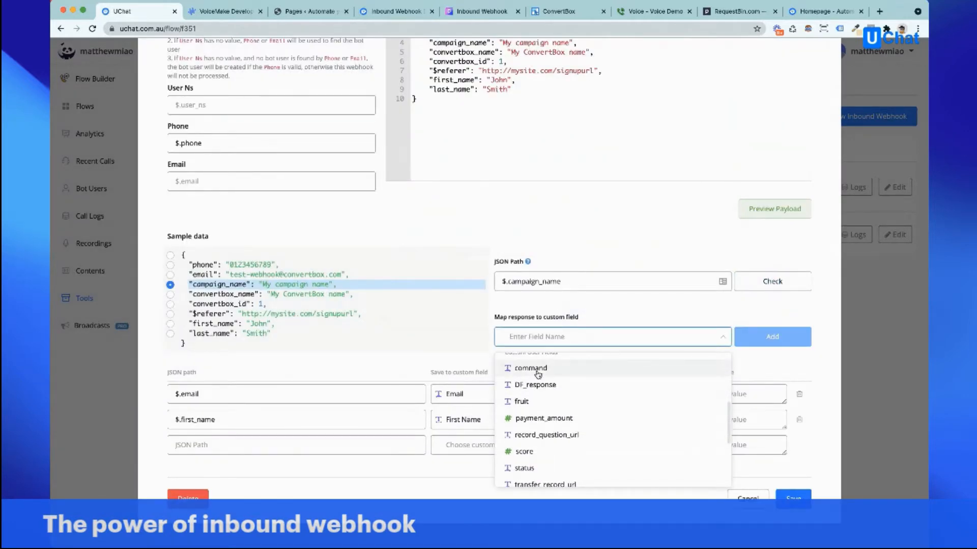
pyautogui.click(538, 374)
pyautogui.click(772, 336)
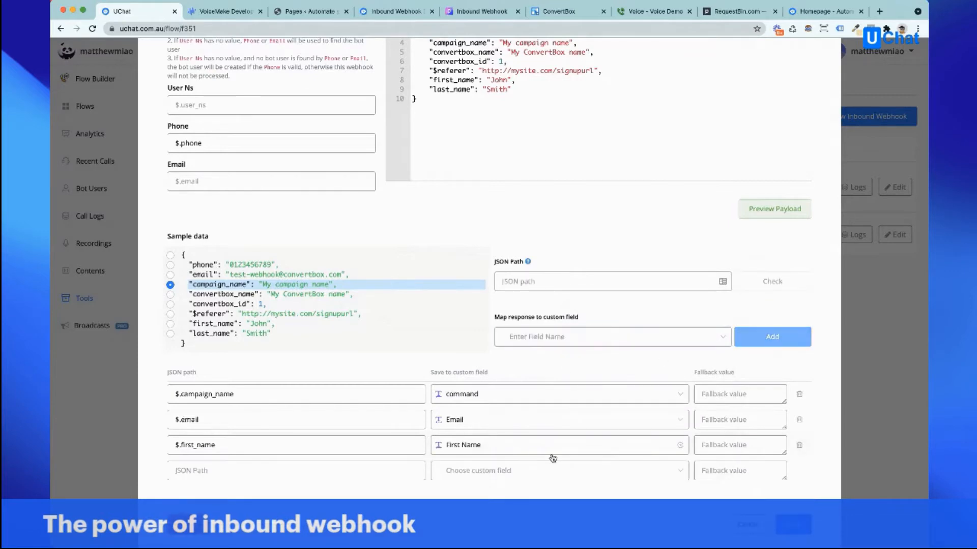
# Review the Live DEMO webhook's mappings, save them, and activate the webhook
pyautogui.scroll(2, 536, 454)
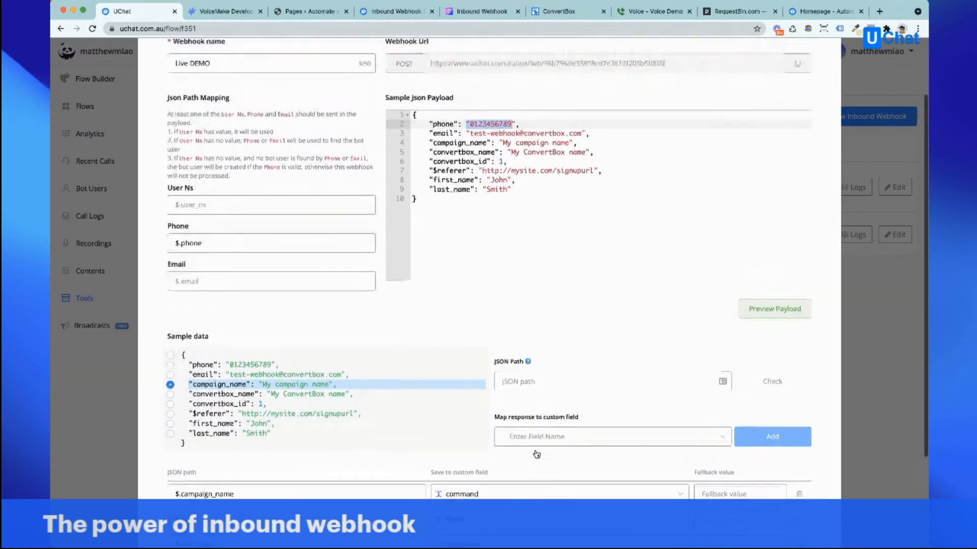
pyautogui.scroll(1, 536, 454)
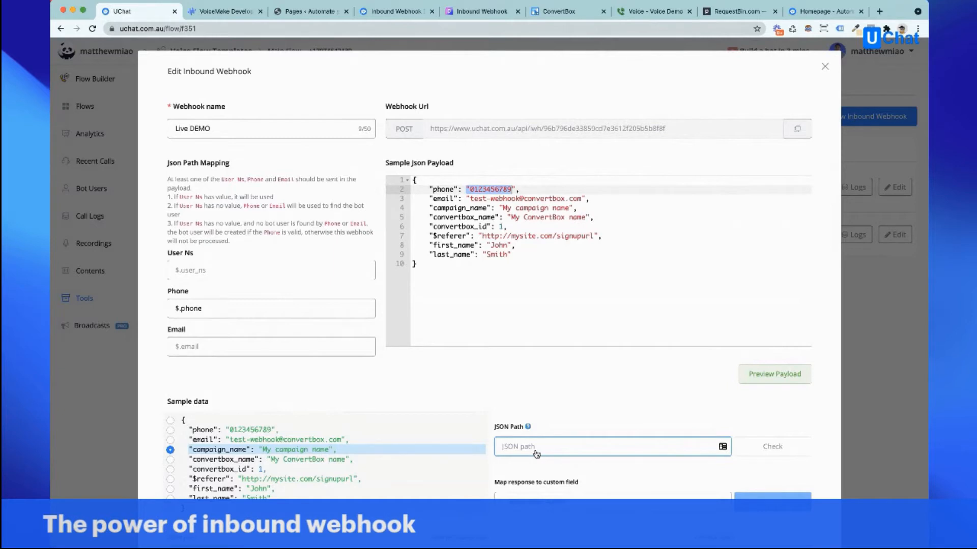
pyautogui.scroll(-1, 473, 453)
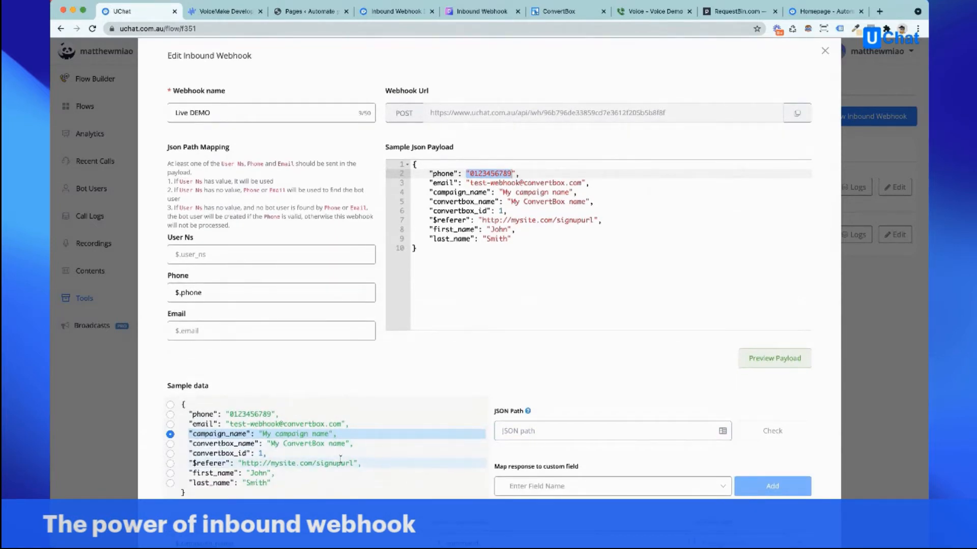
pyautogui.scroll(-5, 340, 457)
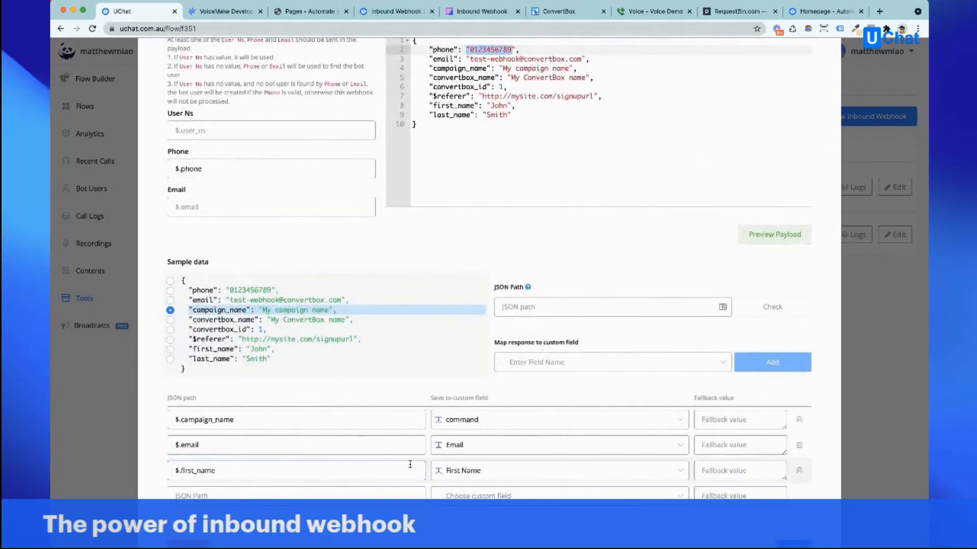
pyautogui.scroll(-2, 722, 491)
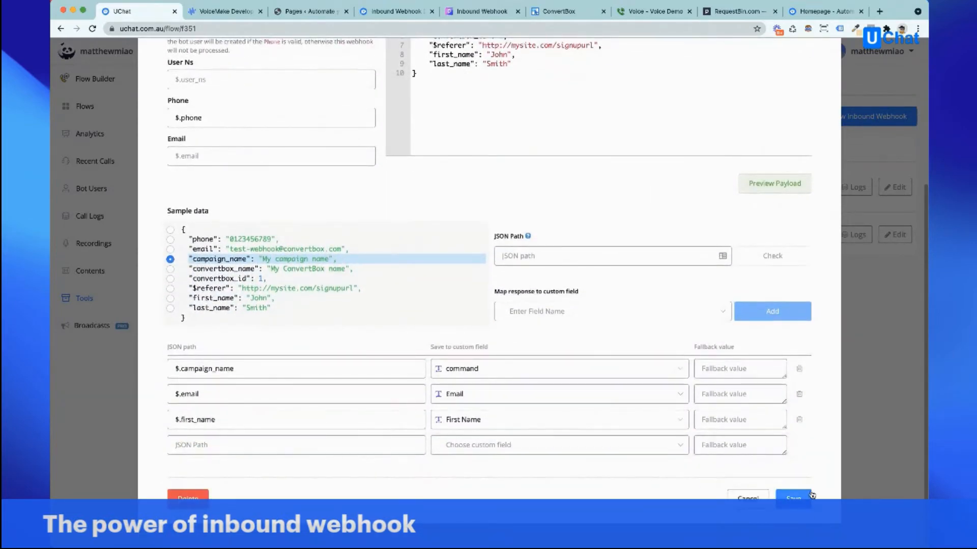
pyautogui.click(793, 497)
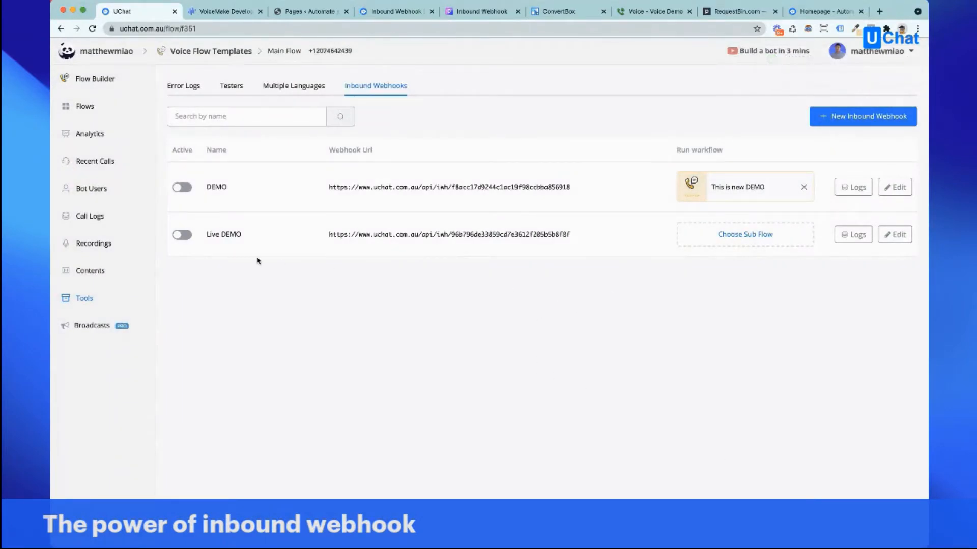
pyautogui.click(182, 236)
# Delete both existing users from the bot users list
pyautogui.click(91, 190)
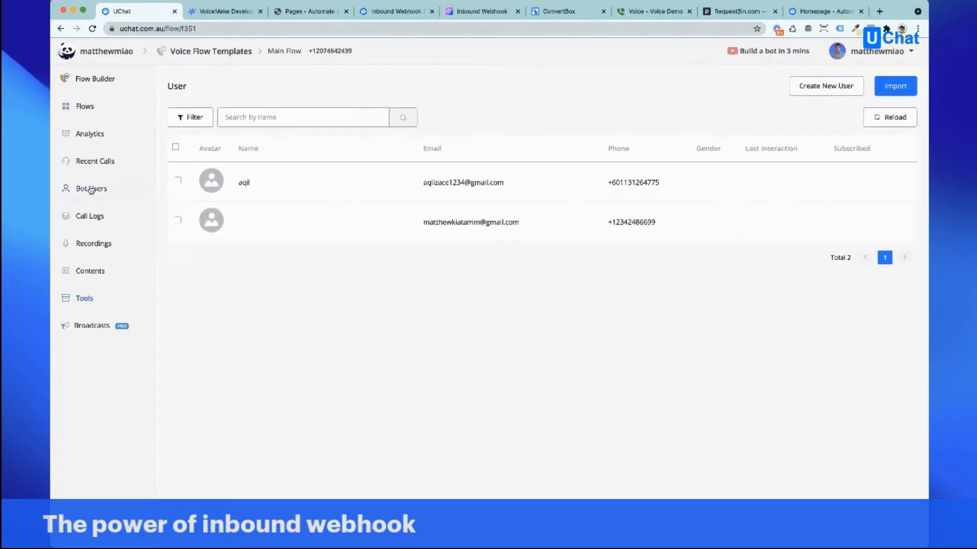
pyautogui.click(178, 220)
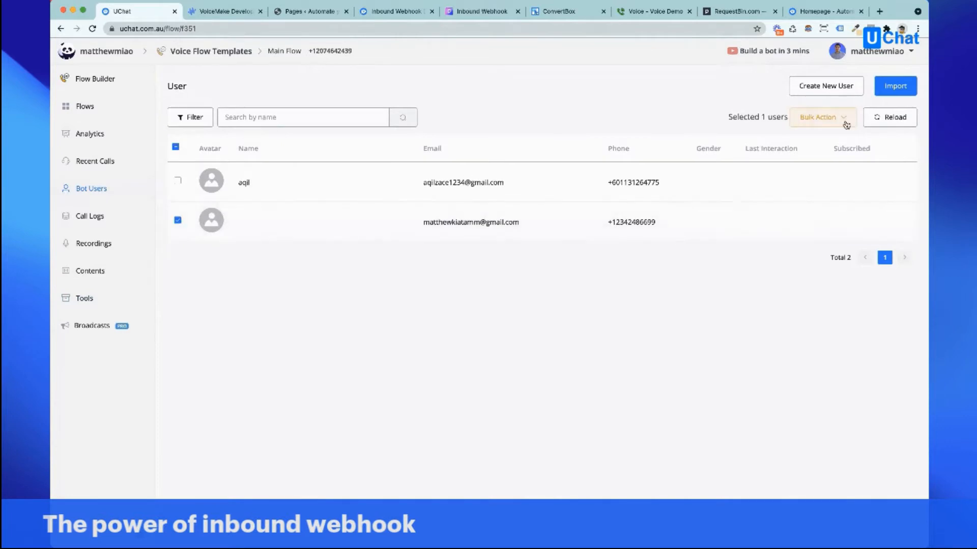
pyautogui.click(846, 125)
pyautogui.click(781, 393)
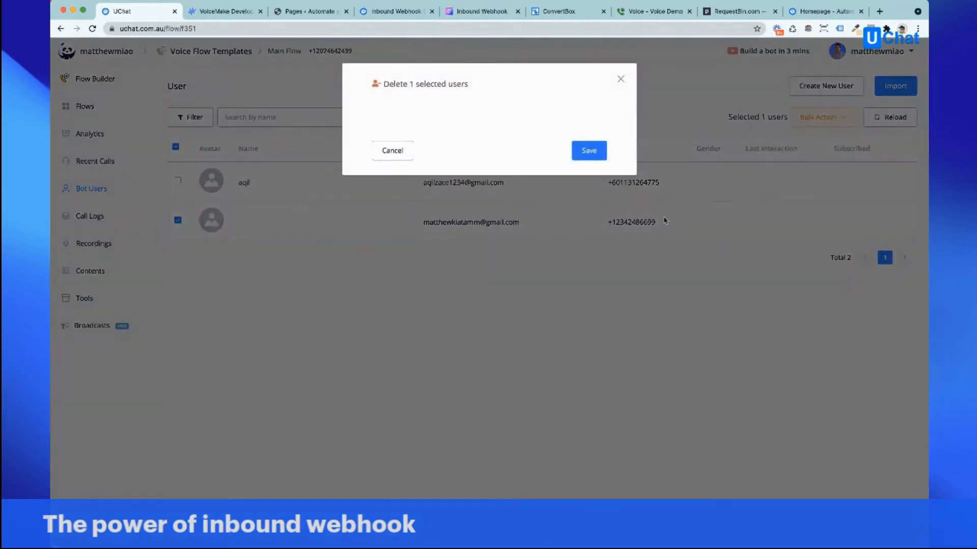
pyautogui.click(589, 150)
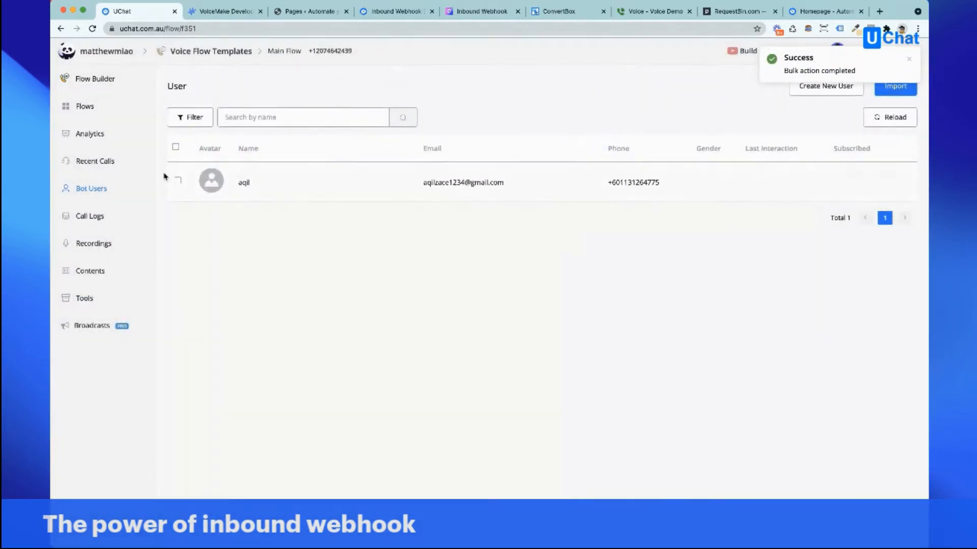
pyautogui.click(177, 180)
pyautogui.click(821, 118)
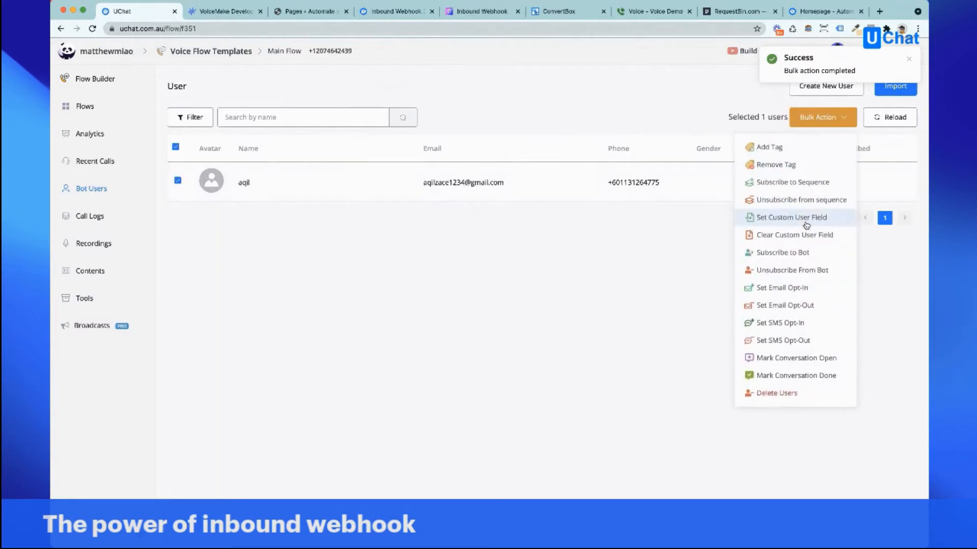
pyautogui.click(786, 393)
pyautogui.click(591, 151)
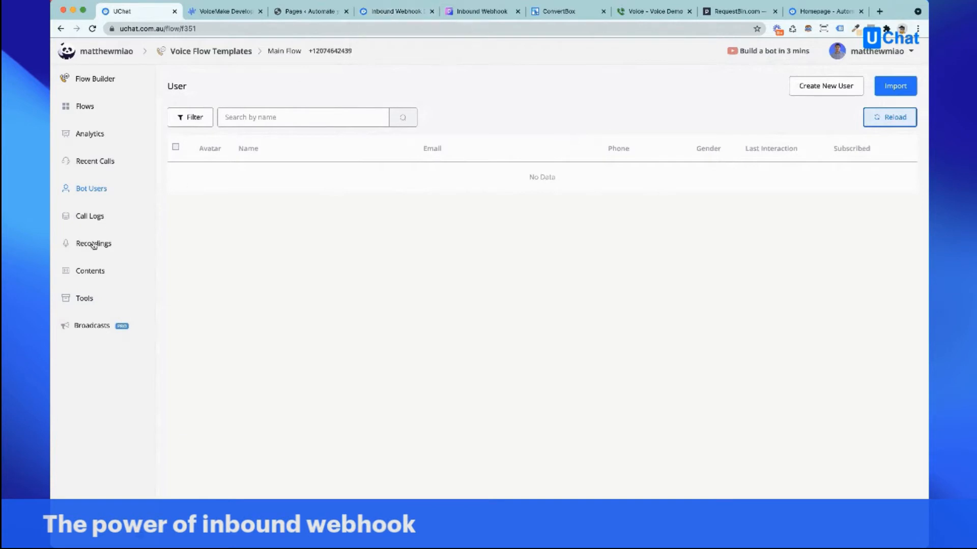
# Switch to the Inbound Webhook landing page and submit the voice form, shortening the prefilled email address before the @
pyautogui.click(389, 12)
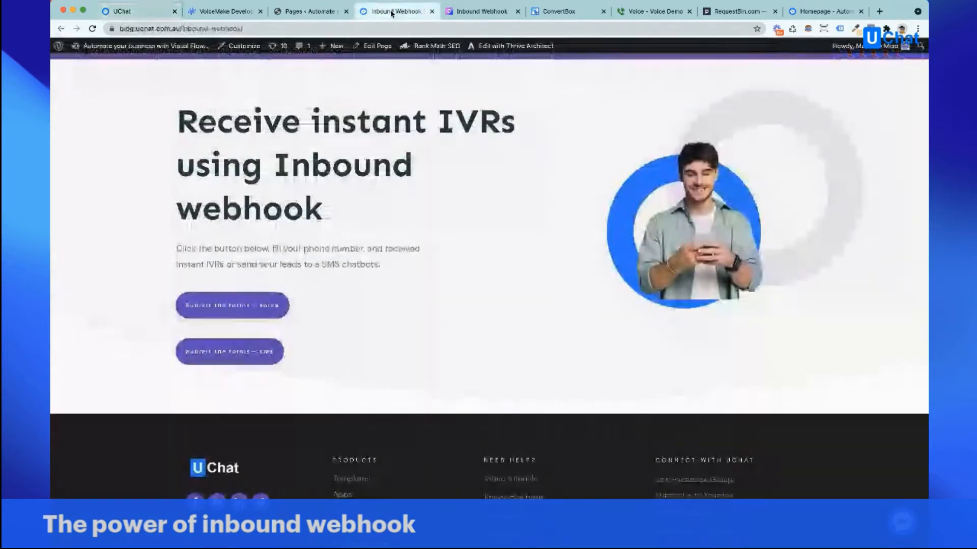
pyautogui.click(257, 306)
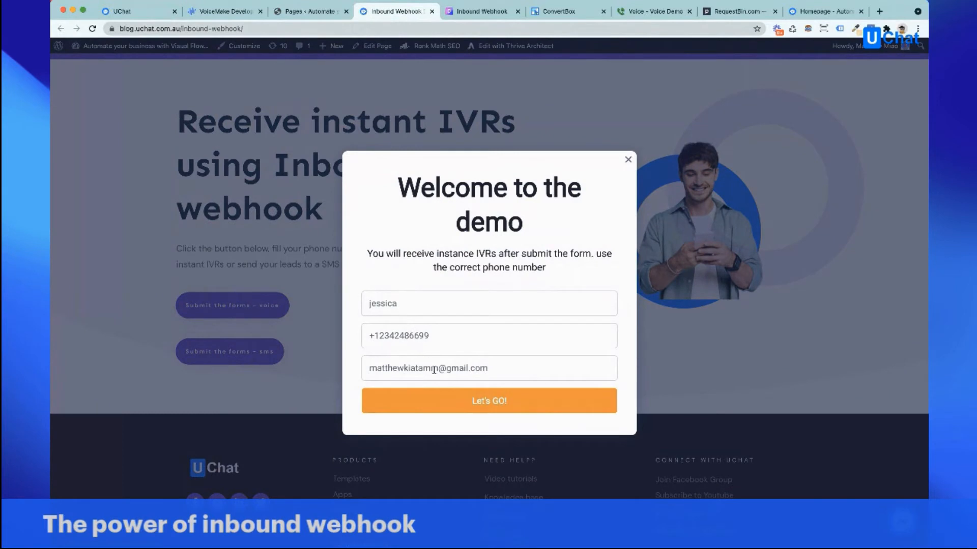
pyautogui.click(437, 366)
pyautogui.press('BackSpace')
pyautogui.press('BackSpace')
pyautogui.press('BackSpace')
pyautogui.press('BackSpace')
pyautogui.press('BackSpace')
pyautogui.press('BackSpace')
pyautogui.press('BackSpace')
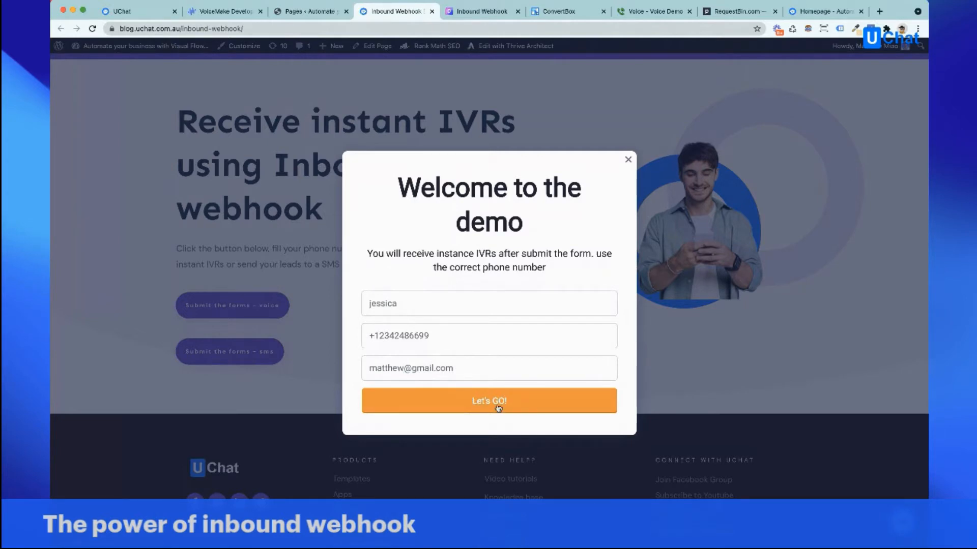
pyautogui.click(493, 404)
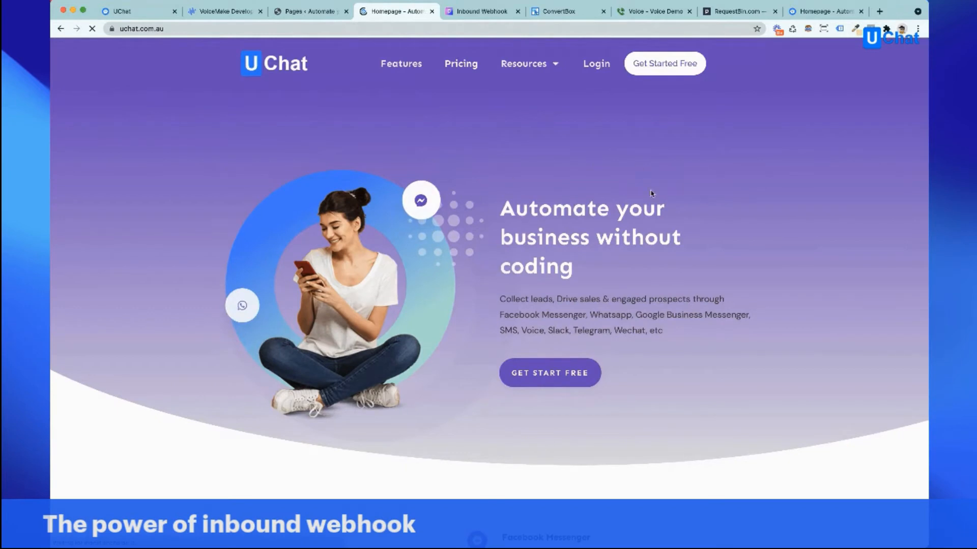
# Inspect the newest POST request in RequestBin, and examine the matching payload in UChat's Live DEMO webhook logs
pyautogui.click(732, 12)
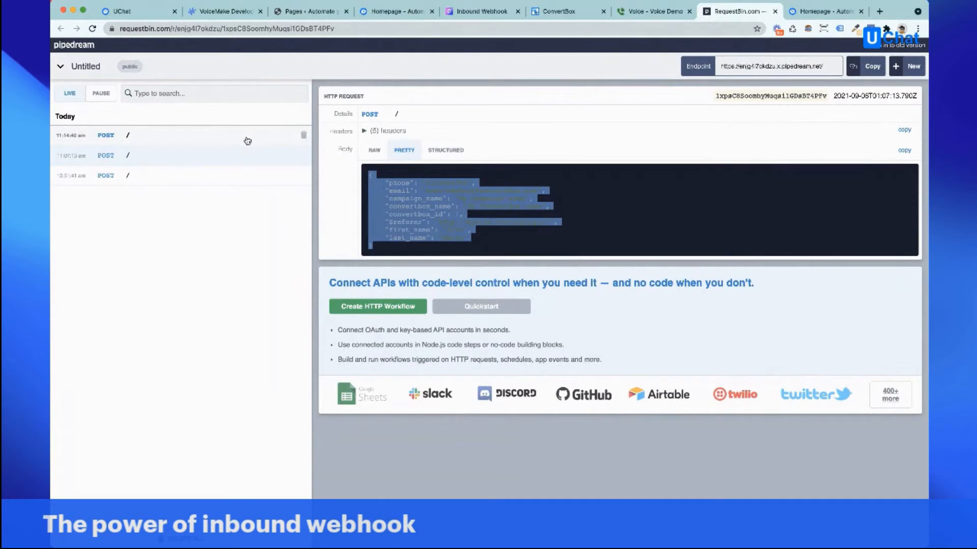
pyautogui.click(119, 136)
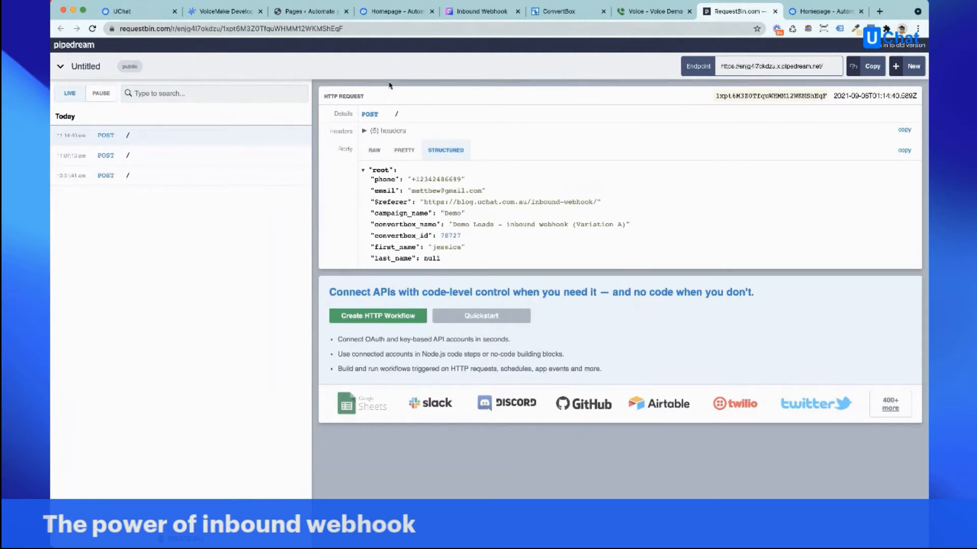
pyautogui.click(127, 11)
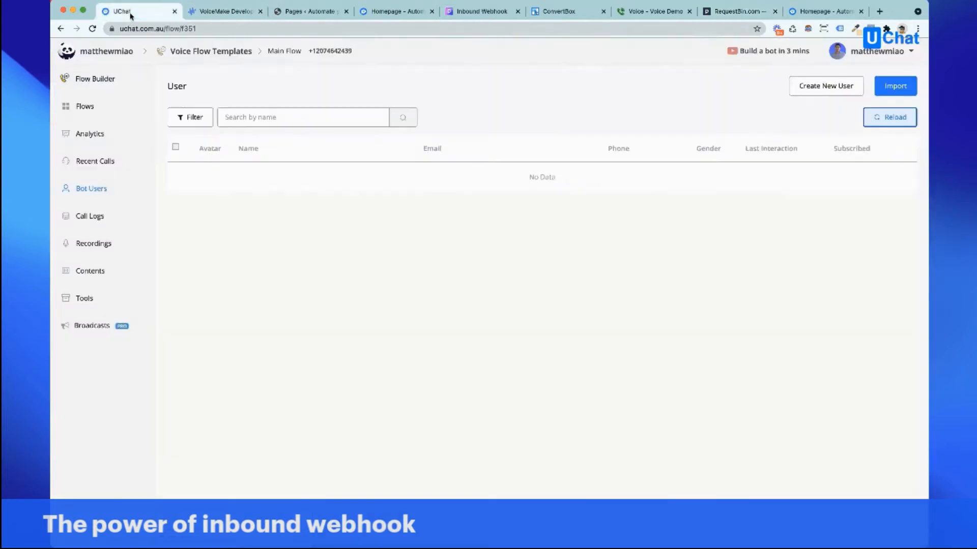
pyautogui.click(83, 298)
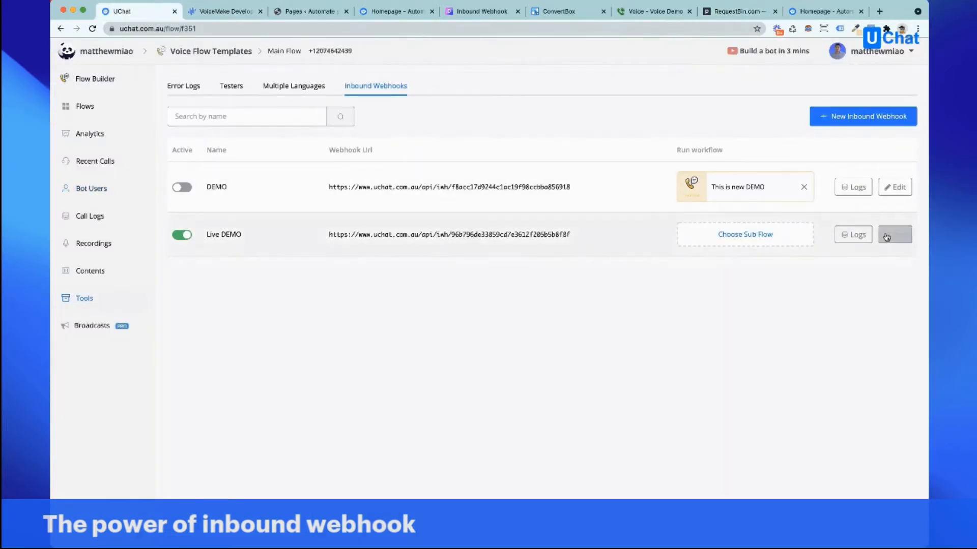
pyautogui.click(852, 236)
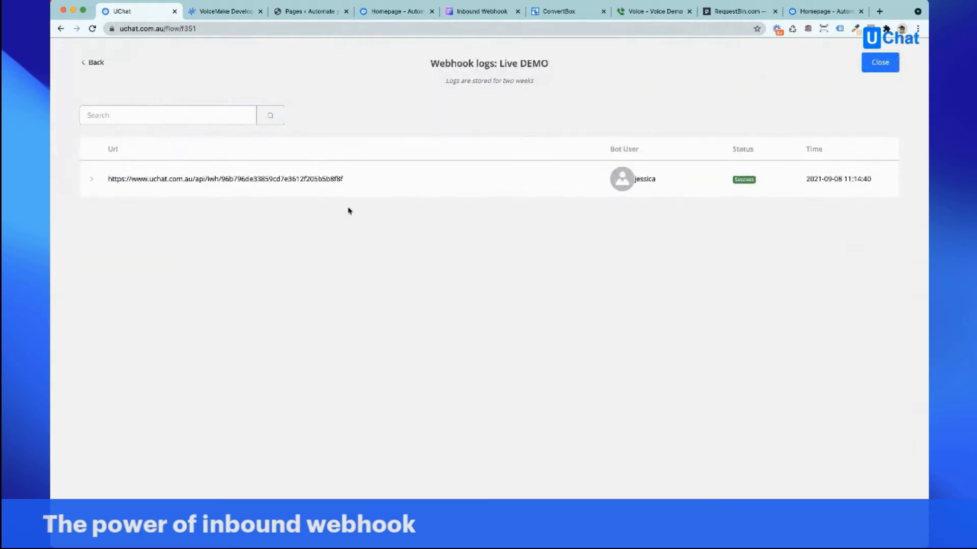
pyautogui.click(92, 181)
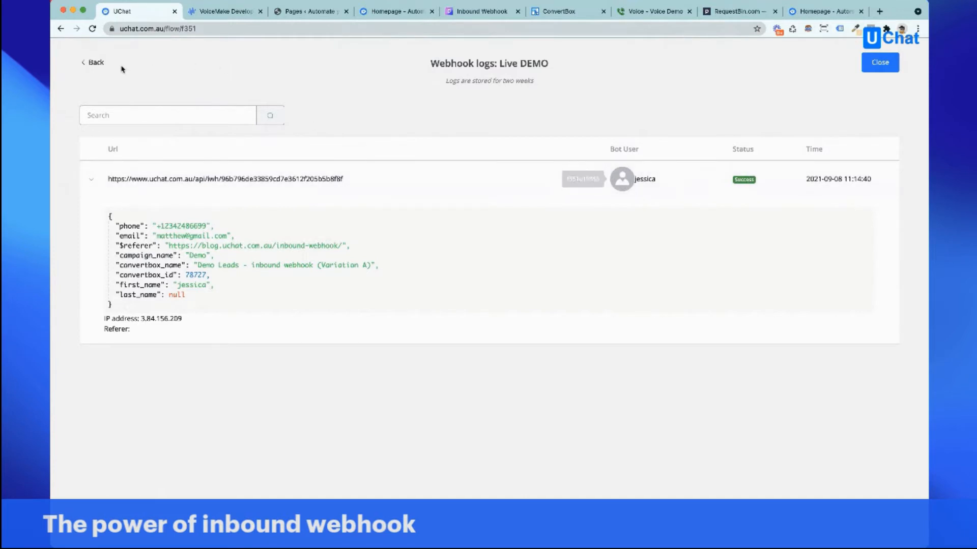
# Reload the bot users list and examine the details of the user created by the webhook
pyautogui.click(87, 63)
pyautogui.click(92, 190)
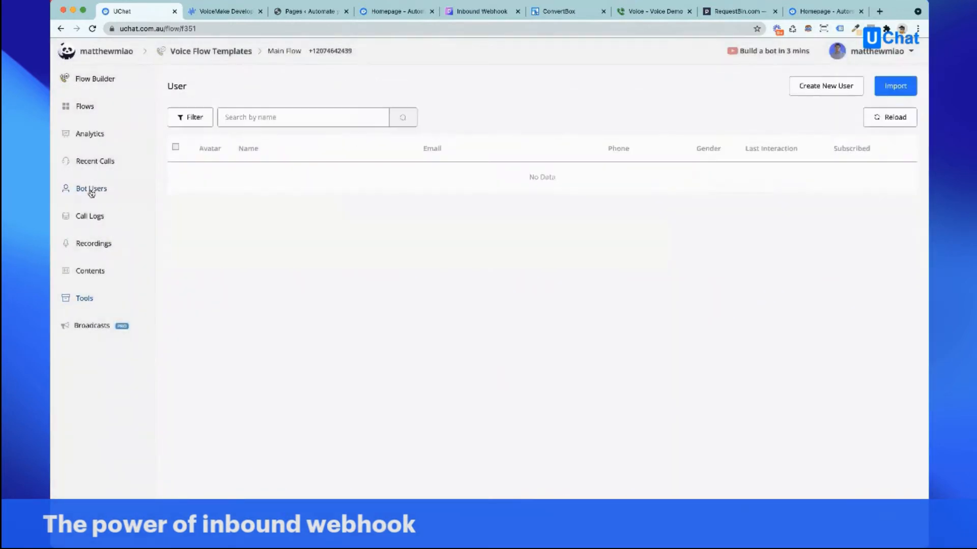
pyautogui.click(889, 118)
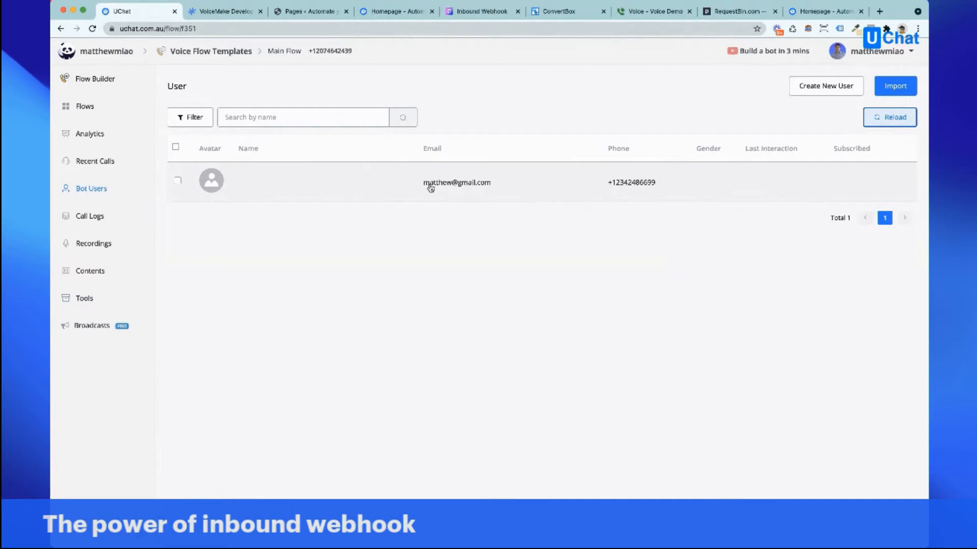
pyautogui.click(617, 188)
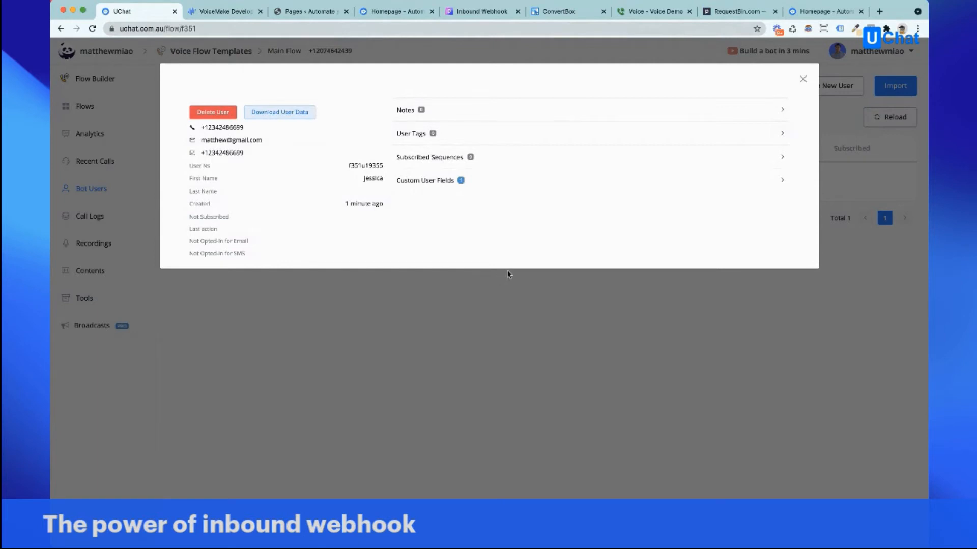
pyautogui.click(803, 79)
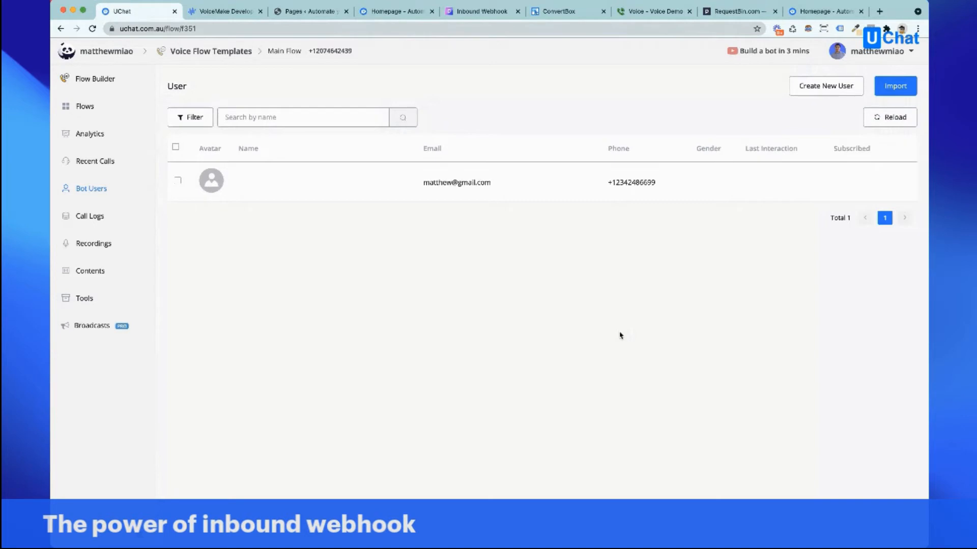
# View the sub flows that can be assigned to the Live DEMO webhook
pyautogui.click(84, 300)
pyautogui.click(750, 237)
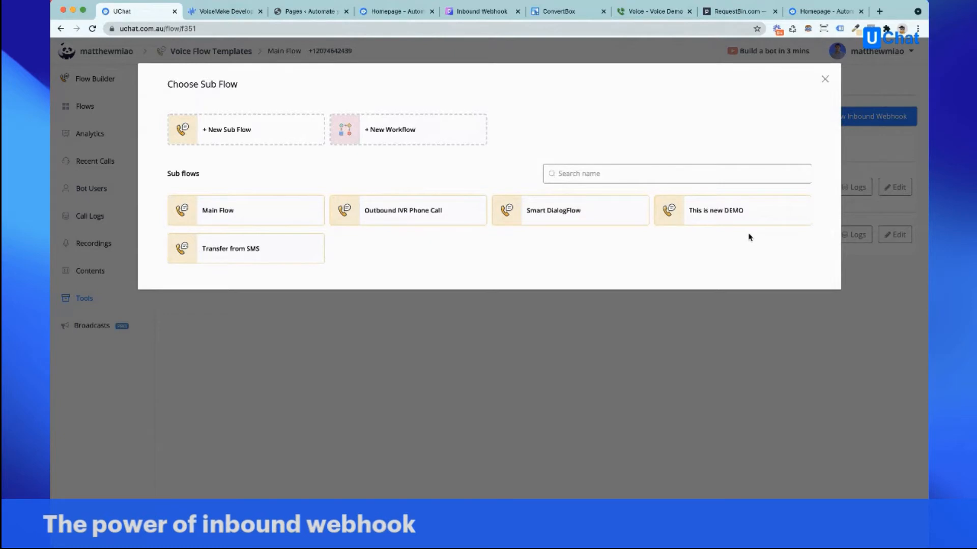
pyautogui.click(825, 78)
# Create a new sub flow of type Voice named "This is live demo"
pyautogui.click(84, 107)
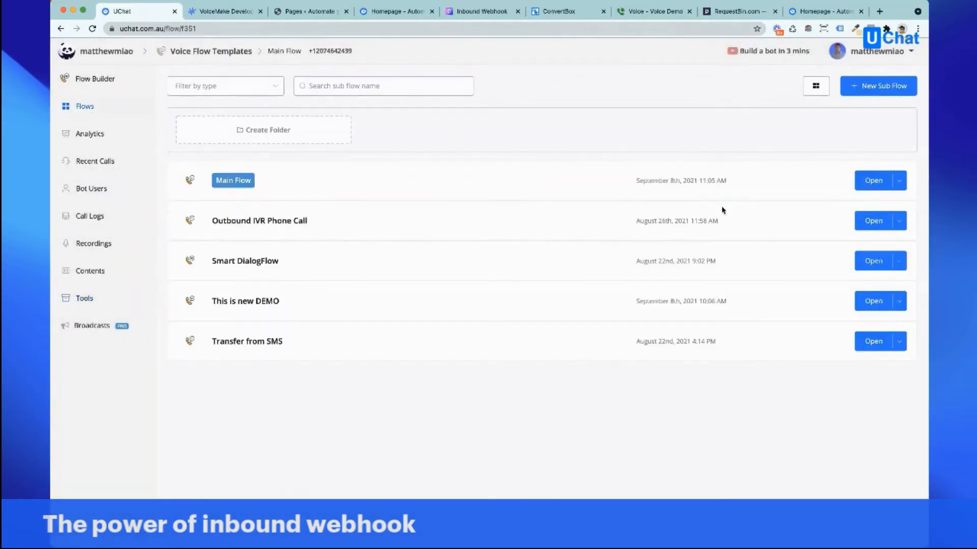
pyautogui.click(883, 87)
pyautogui.click(402, 211)
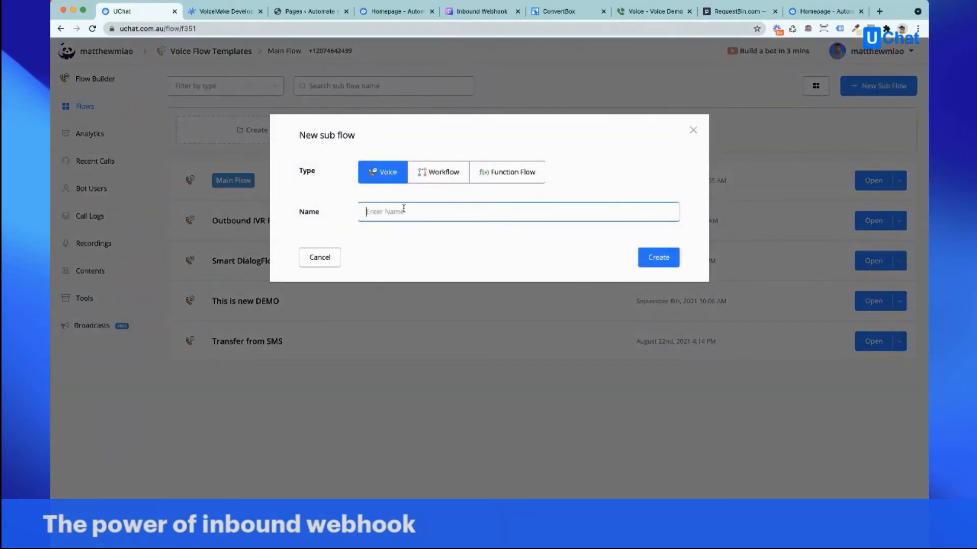
pyautogui.write('This is live demo')
pyautogui.press('BackSpace')
pyautogui.press('BackSpace')
pyautogui.press('BackSpace')
pyautogui.write('emmo')
pyautogui.click(656, 258)
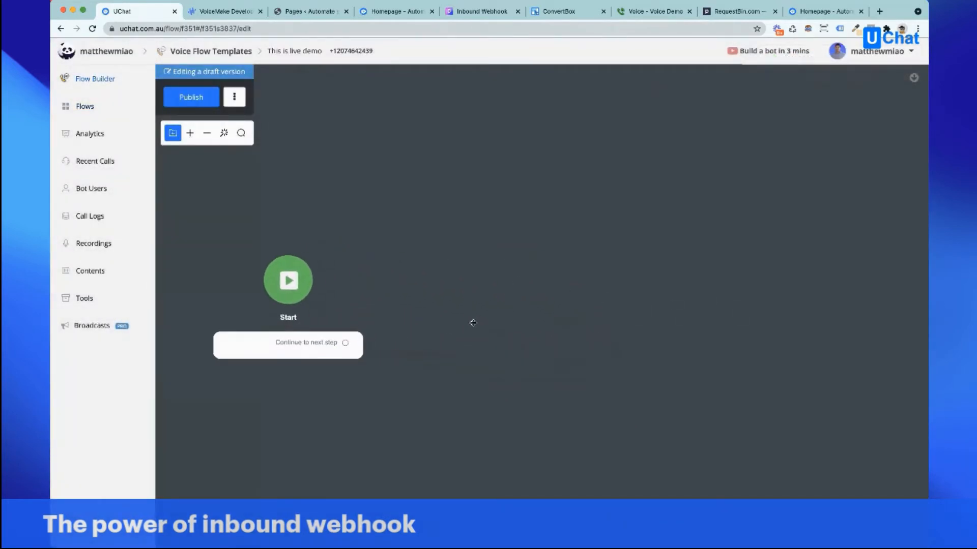
# Add a Send Message node as the next step after the Start node
pyautogui.moveTo(345, 348); pyautogui.dragTo(474, 248)
pyautogui.click(527, 284)
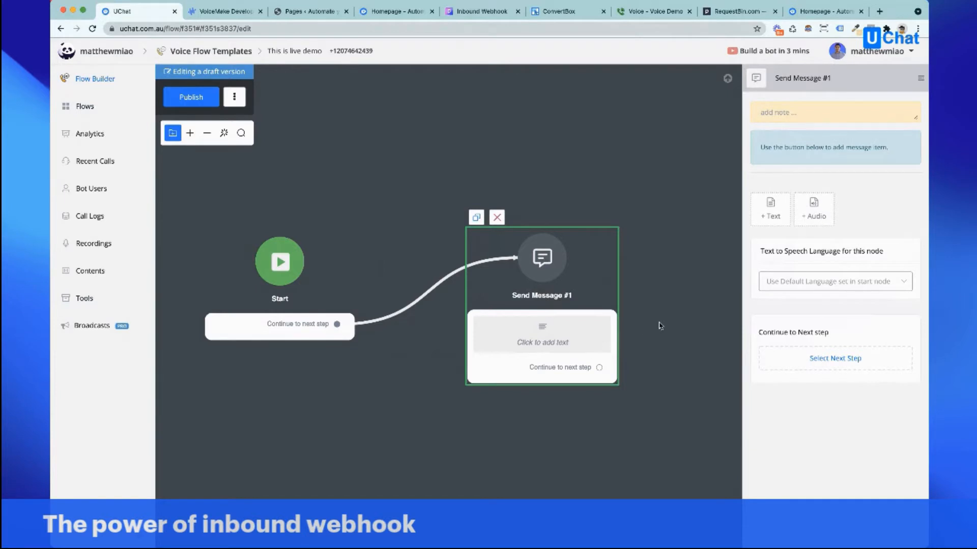
# Add a text item reading "The leads just got submited." to the Send Message node
pyautogui.moveTo(660, 326); pyautogui.dragTo(567, 316)
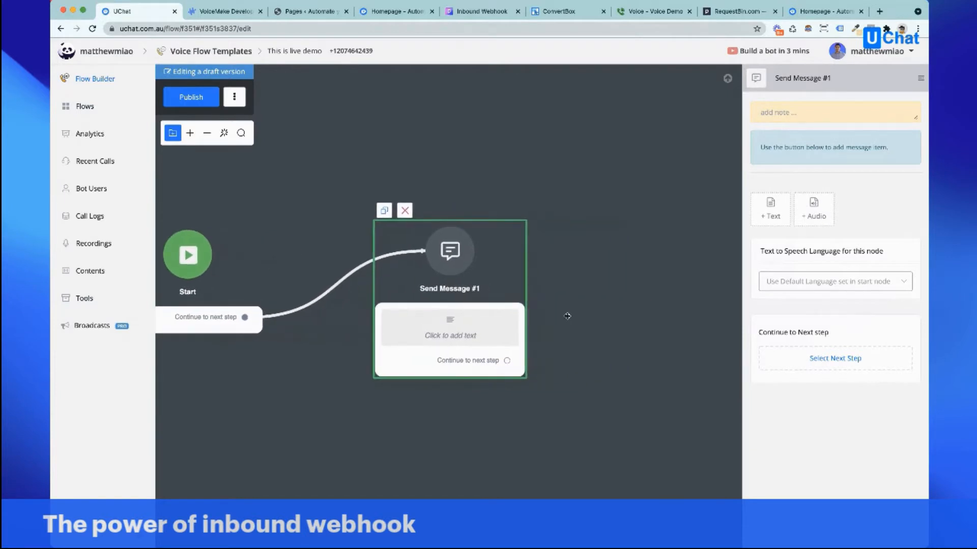
pyautogui.click(771, 209)
pyautogui.write('T')
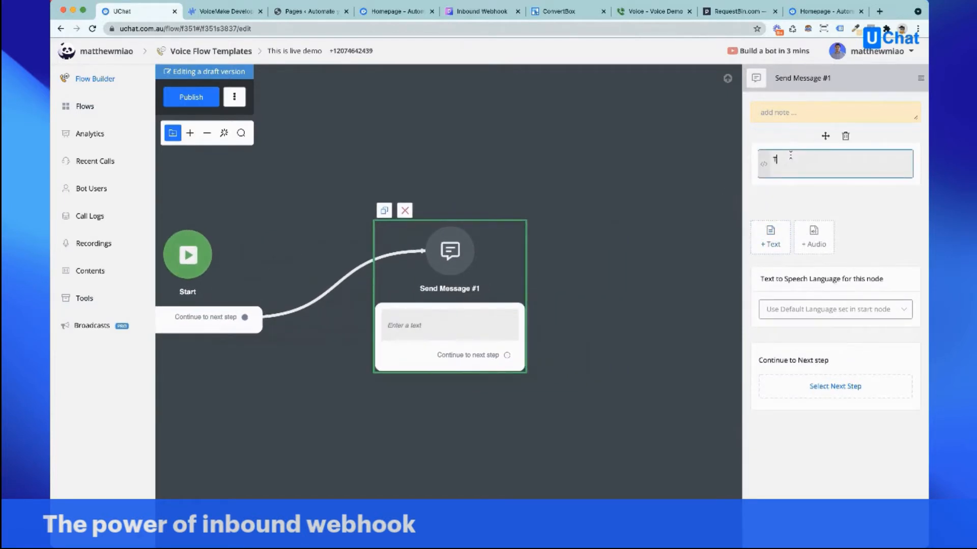
pyautogui.press('BackSpace')
pyautogui.write('Youyhave succ')
pyautogui.press('BackSpace')
pyautogui.press('BackSpace')
pyautogui.press('BackSpace')
pyautogui.write('The leads just got submit')
pyautogui.click(638, 226)
# Publish the draft version of the "This is live demo" sub flow
pyautogui.moveTo(585, 327); pyautogui.dragTo(566, 289)
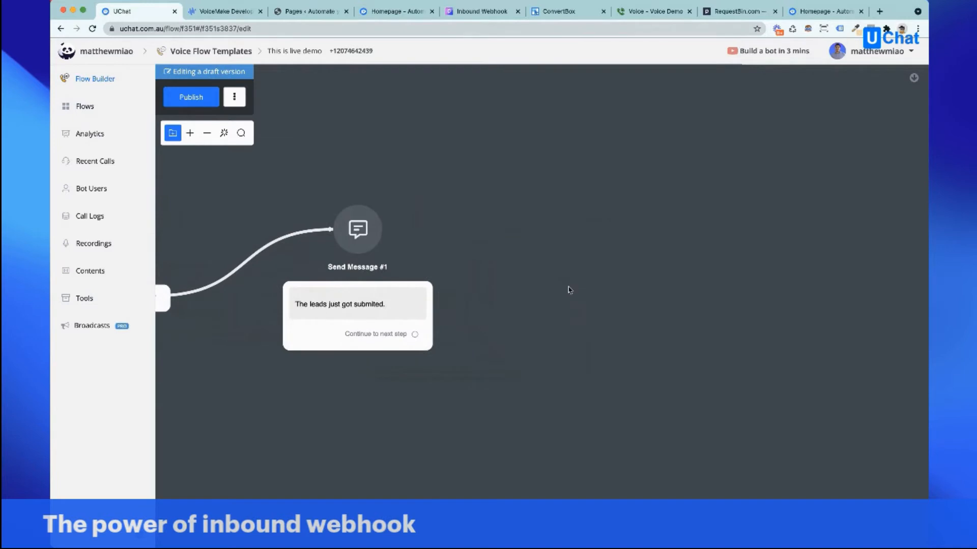
pyautogui.click(193, 99)
pyautogui.moveTo(475, 177); pyautogui.dragTo(445, 157)
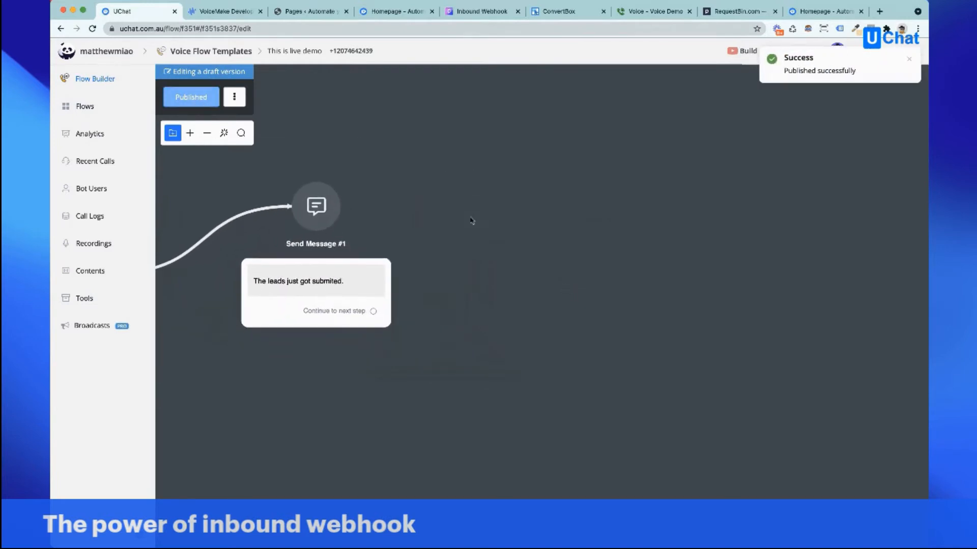
# Add an Action node as the next step after the Send Message node
pyautogui.moveTo(471, 220); pyautogui.dragTo(455, 213)
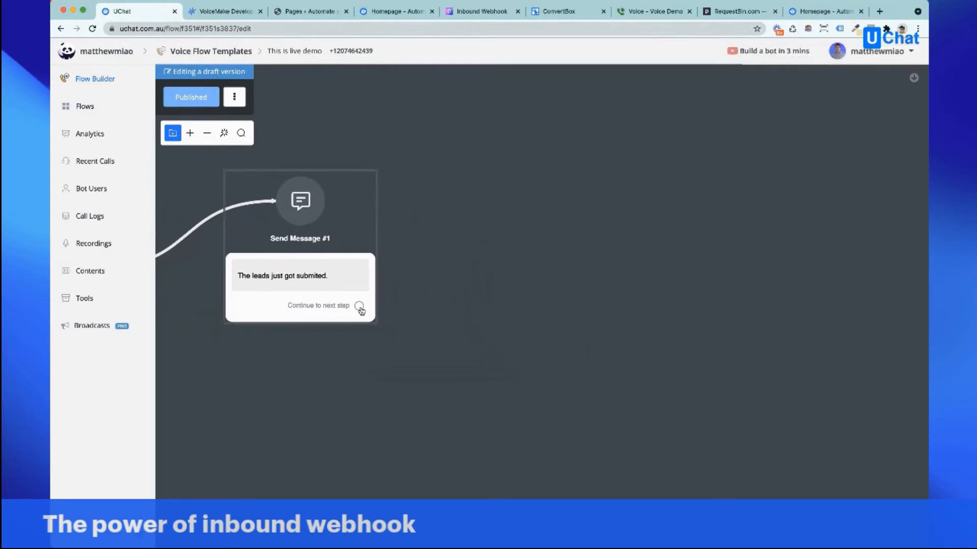
pyautogui.moveTo(360, 307); pyautogui.dragTo(478, 241)
pyautogui.click(530, 325)
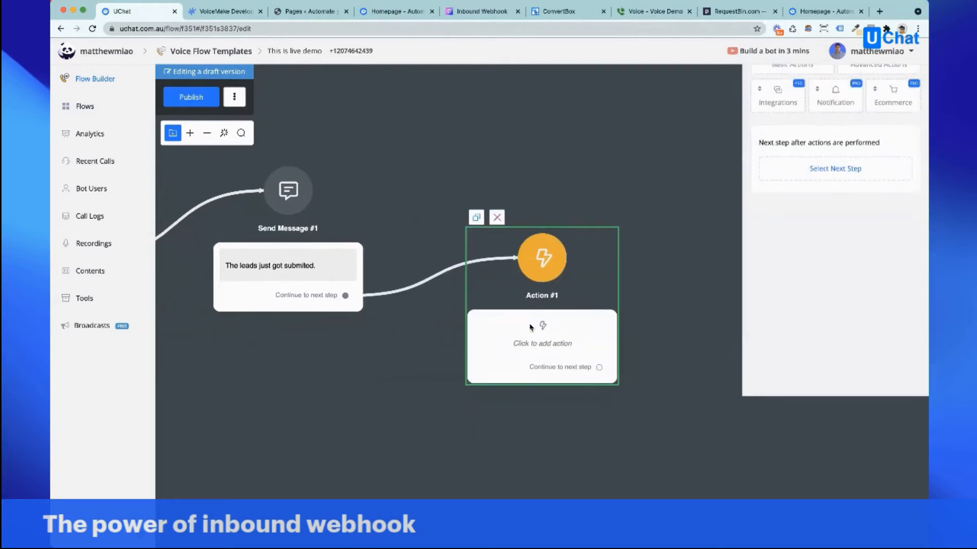
# Add a VoiceMaker integration to the Action node and choose its Convert Text to Audio action
pyautogui.moveTo(656, 260); pyautogui.dragTo(584, 242)
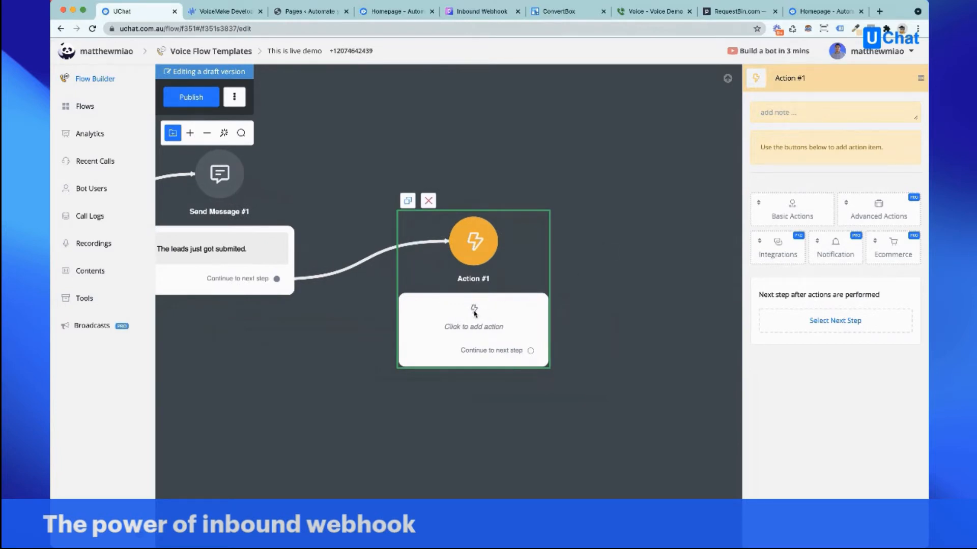
pyautogui.click(775, 254)
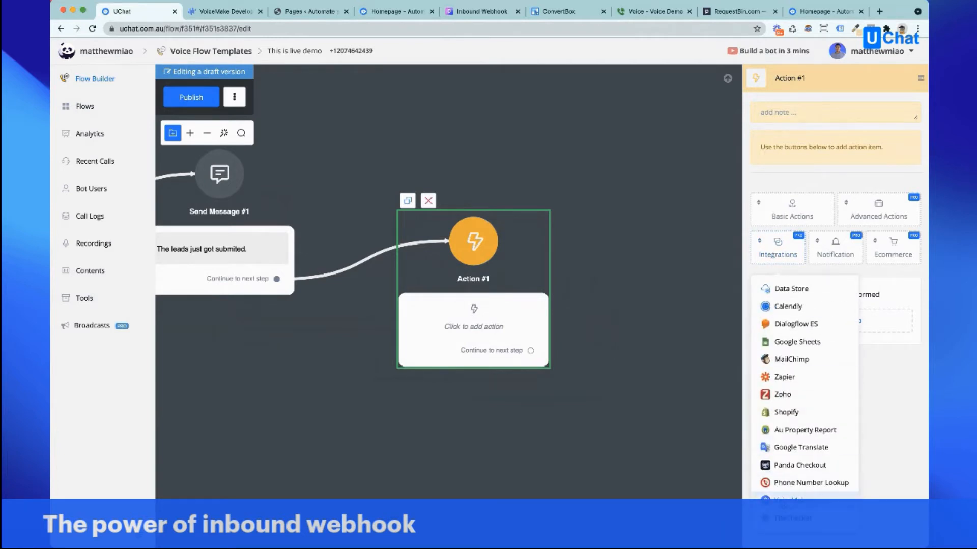
pyautogui.click(793, 501)
pyautogui.click(773, 182)
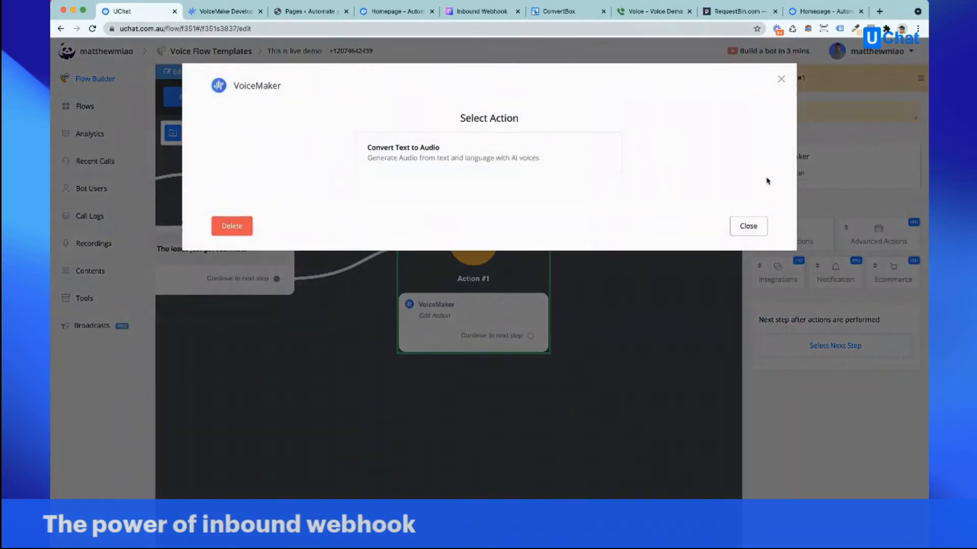
pyautogui.click(405, 158)
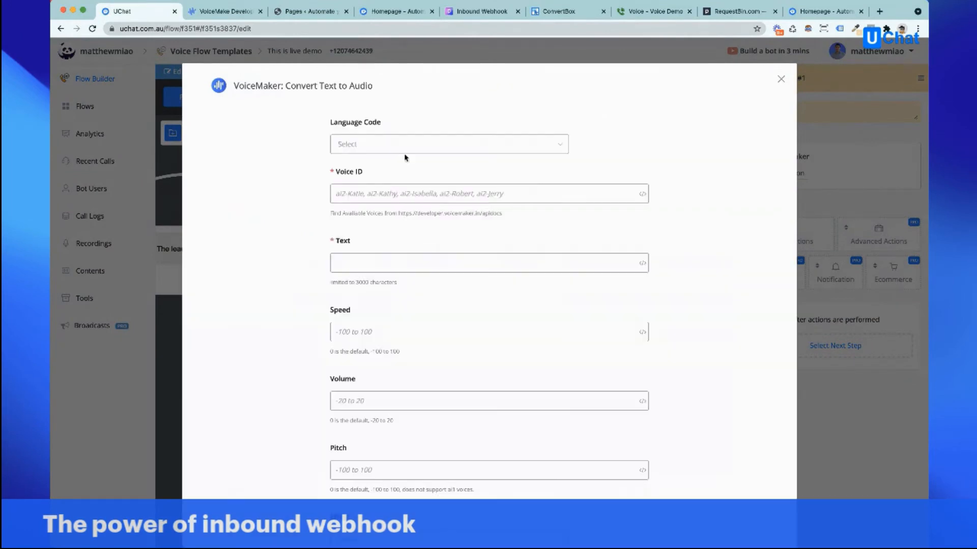
# Copy the voice ai4-Sophia from the VoiceMaker API docs and enter it as the Voice ID of the text-to-audio action
pyautogui.click(363, 195)
pyautogui.moveTo(398, 213); pyautogui.dragTo(506, 219)
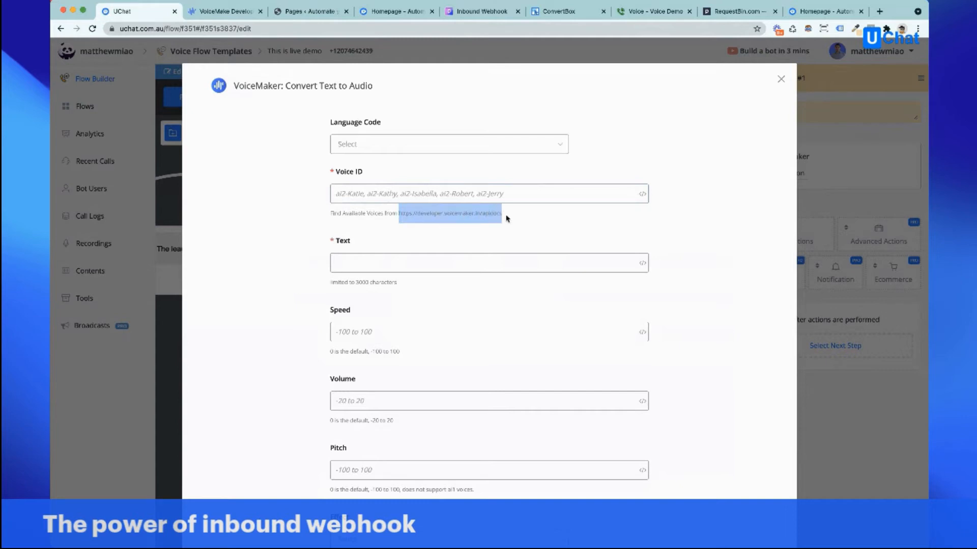
pyautogui.click(222, 11)
pyautogui.scroll(-5, 378, 214)
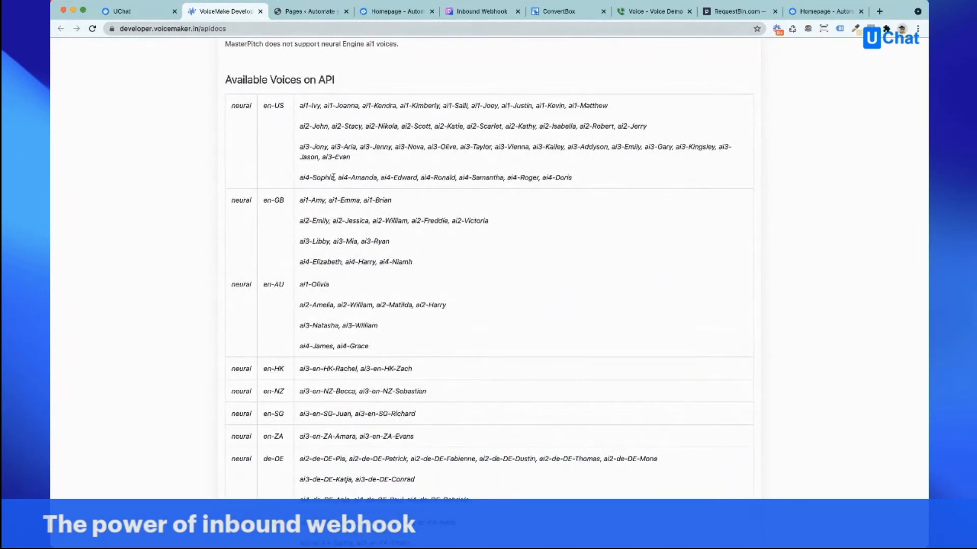
pyautogui.moveTo(334, 177); pyautogui.dragTo(300, 179)
pyautogui.rightClick(311, 178)
pyautogui.click(330, 201)
pyautogui.click(146, 15)
pyautogui.press('super+v')
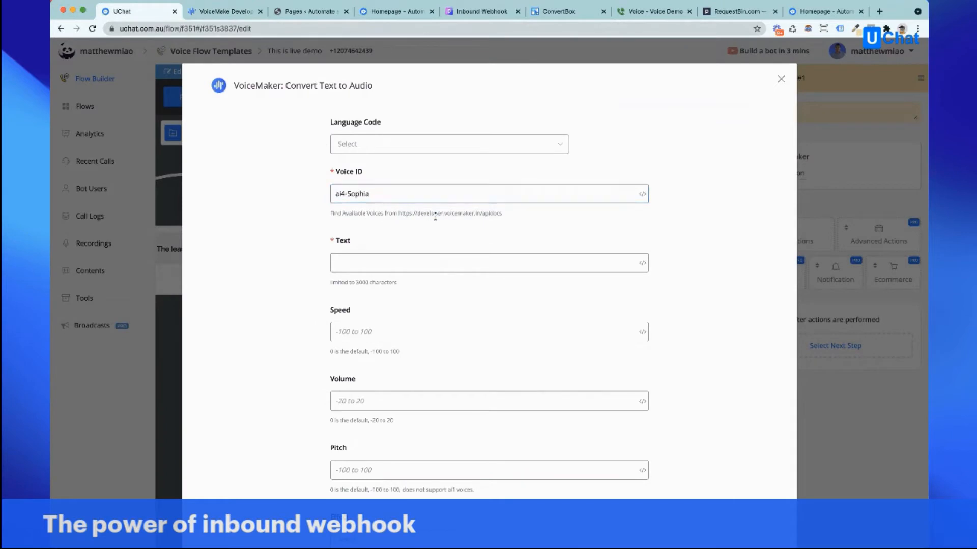
# Enter the audio text "Hi First Name, Welcome to our live demo. I know your email address is Email", inserting First Name and Email as fields
pyautogui.click(366, 262)
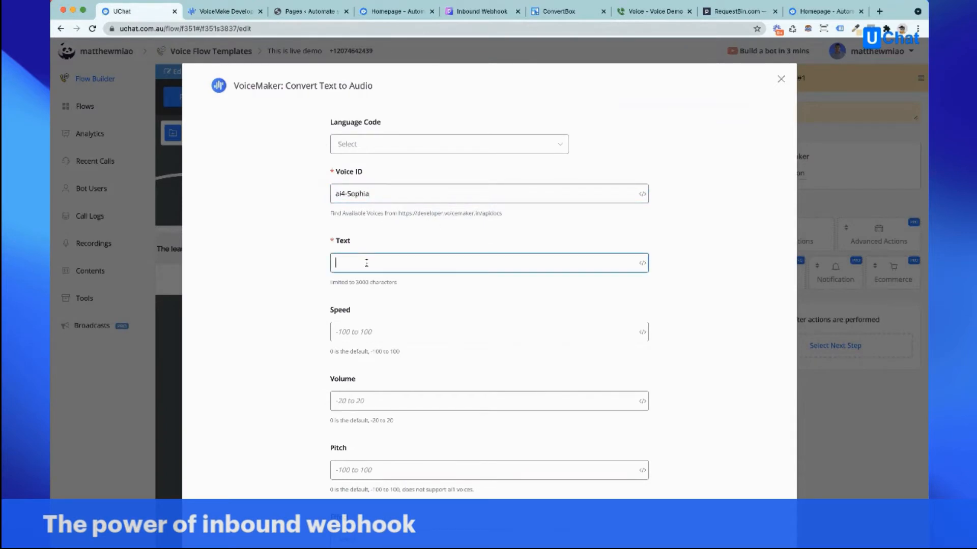
pyautogui.click(643, 264)
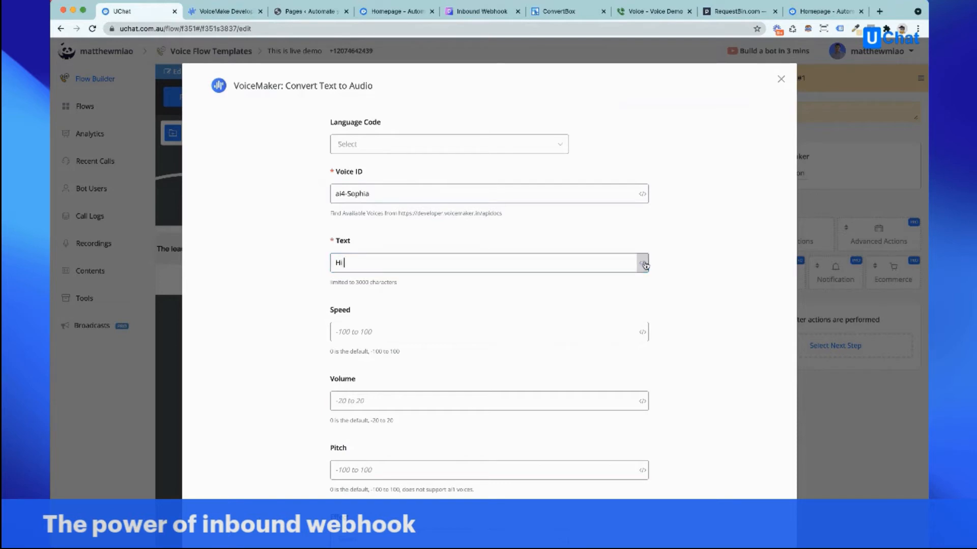
pyautogui.click(644, 264)
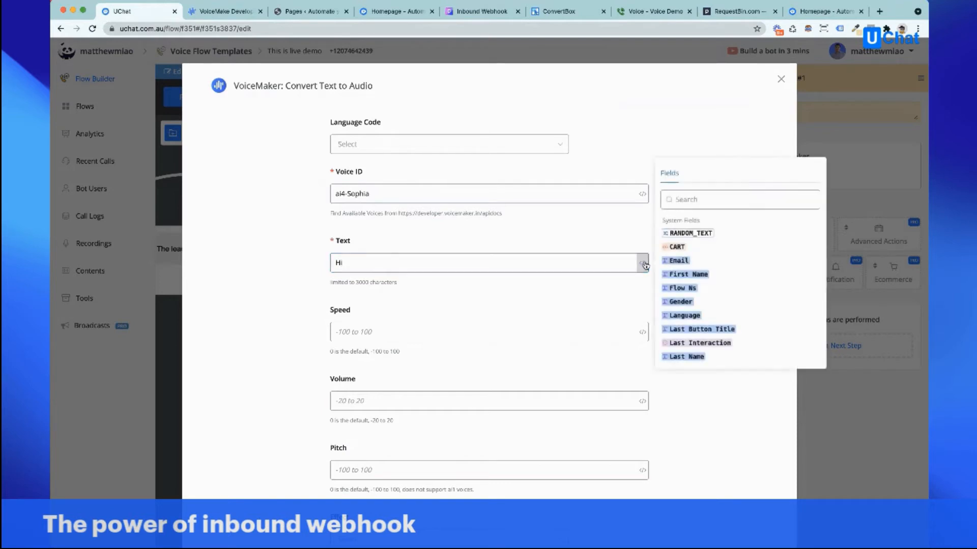
pyautogui.click(697, 275)
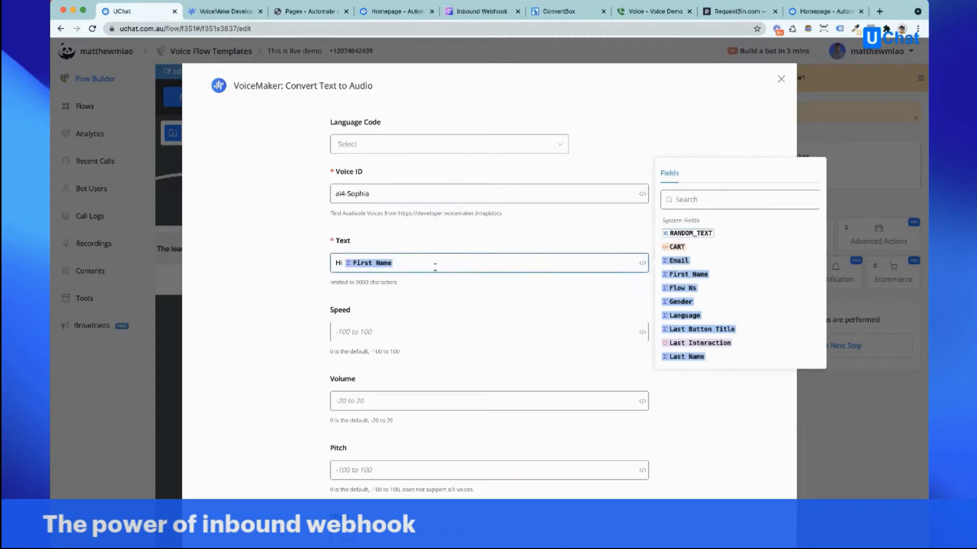
pyautogui.click(430, 264)
pyautogui.write(', We')
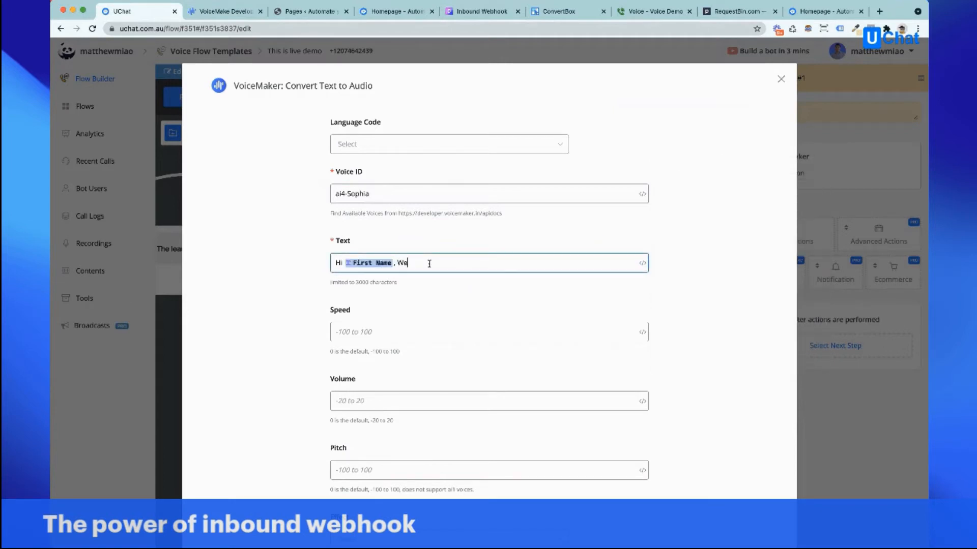
pyautogui.write('lcome to our live demo. I know your email address is')
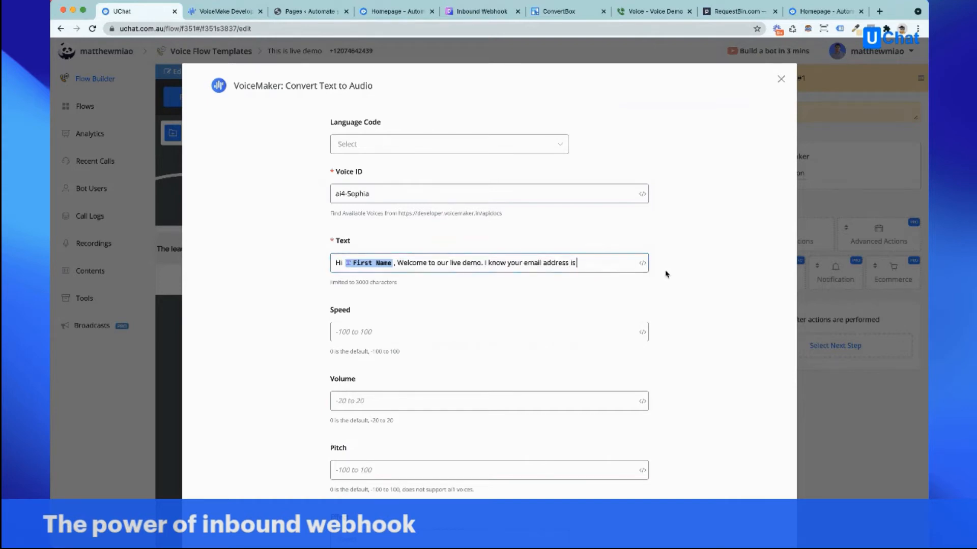
pyautogui.click(642, 262)
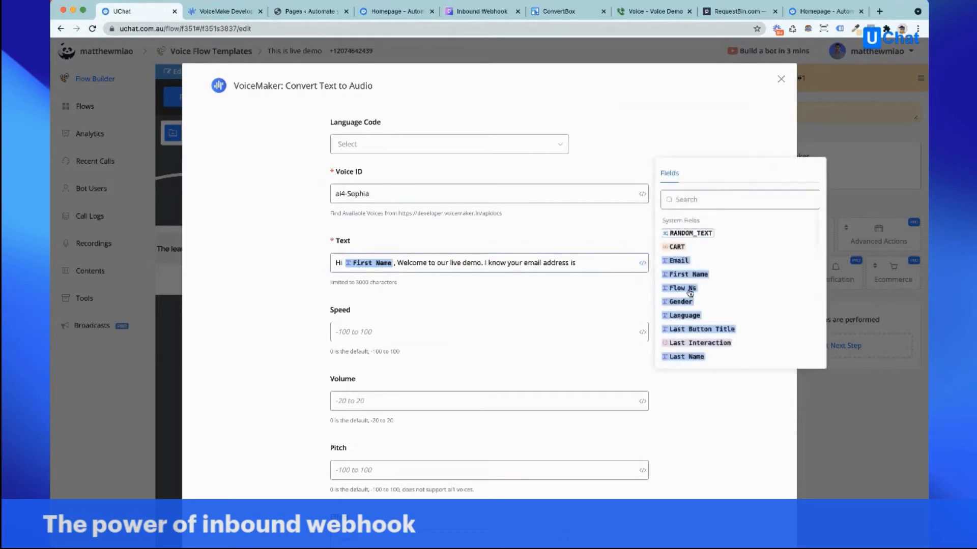
pyautogui.click(676, 261)
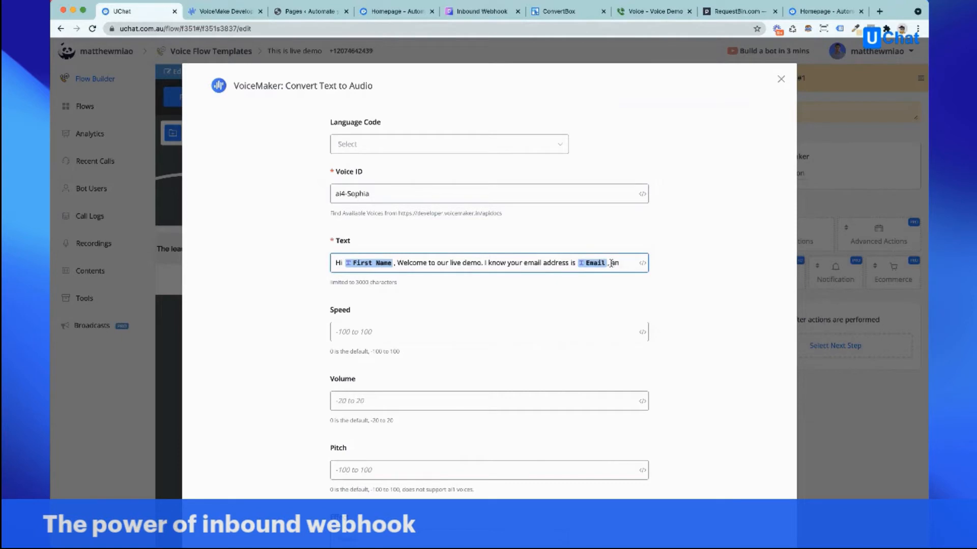
# Extend the audio text with ", and you comes from convert box," followed by the custom user field command
pyautogui.write('and you')
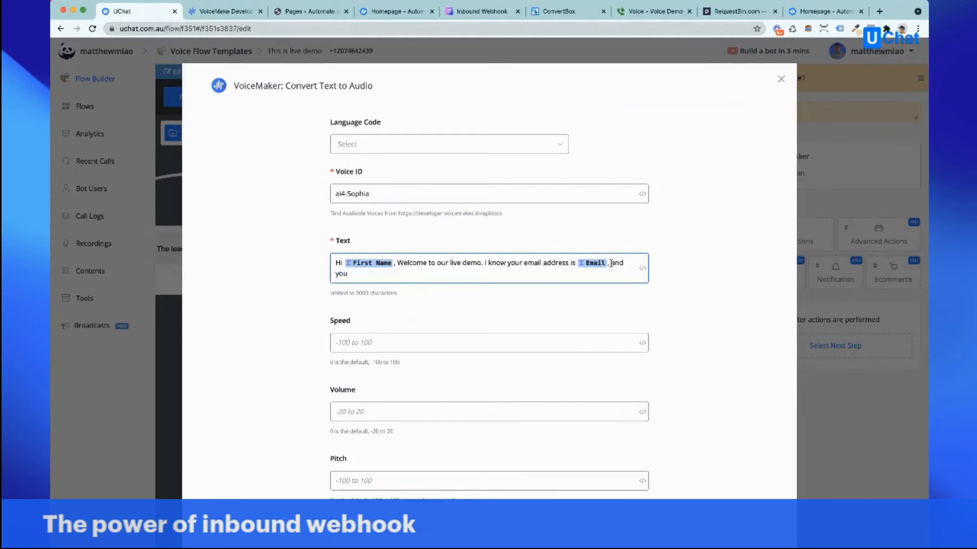
pyautogui.write(' comes from convertbox')
pyautogui.press('BackSpace')
pyautogui.click(642, 268)
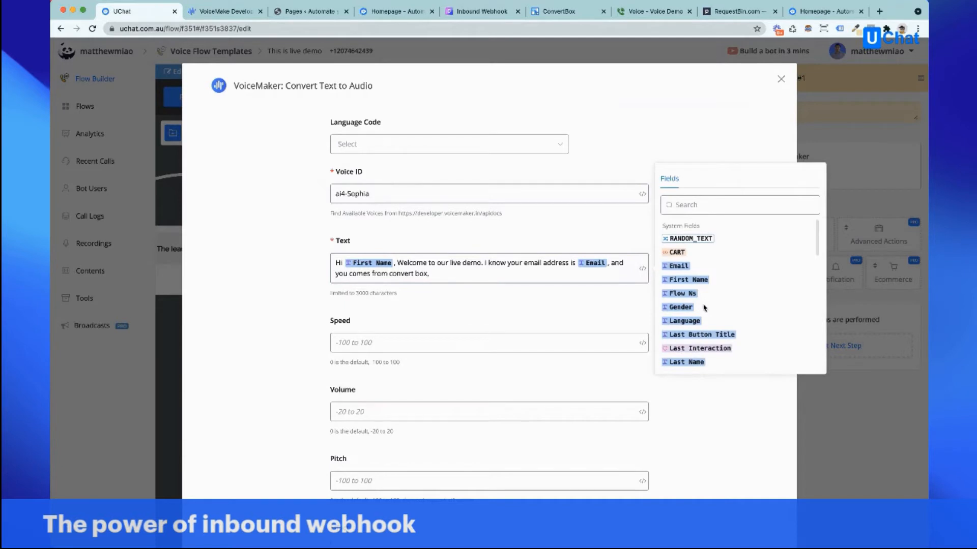
pyautogui.scroll(-5, 705, 308)
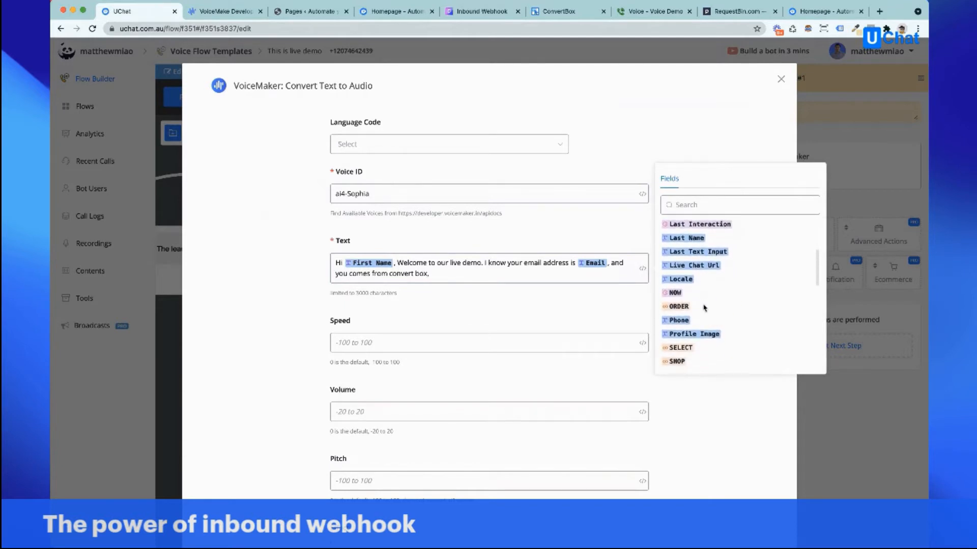
pyautogui.scroll(-8, 704, 308)
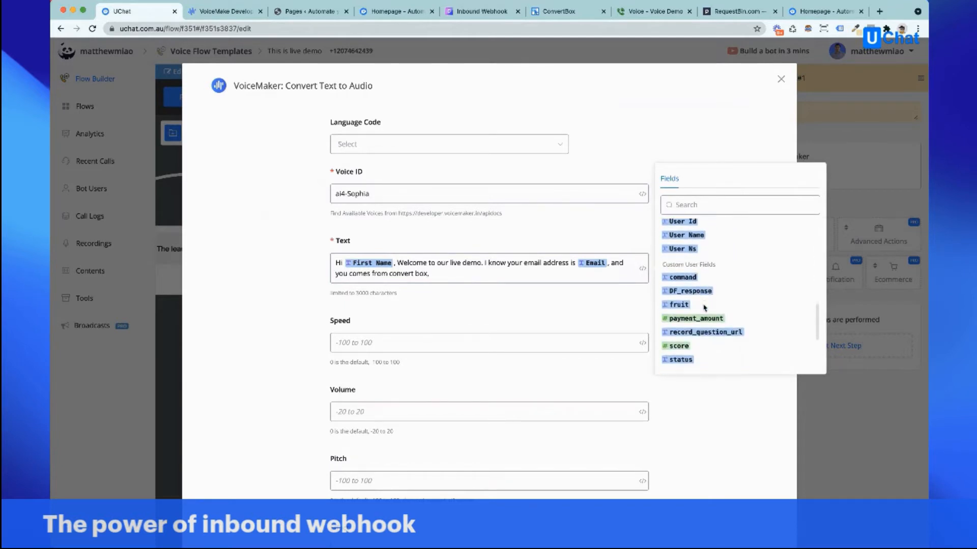
pyautogui.click(681, 280)
pyautogui.click(510, 300)
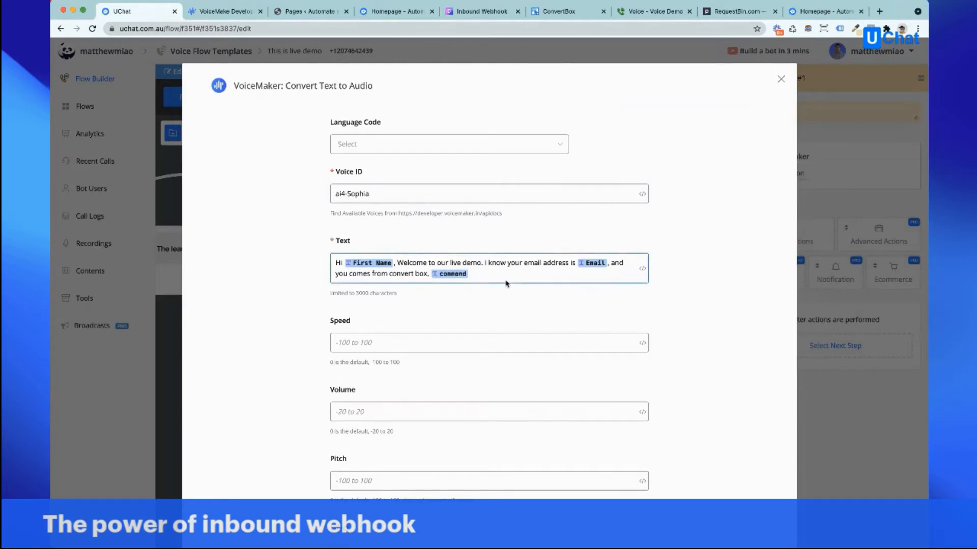
# Map the Audio Url response to the custom field voicemaker.url and save the text-to-audio action
pyautogui.scroll(-3, 507, 271)
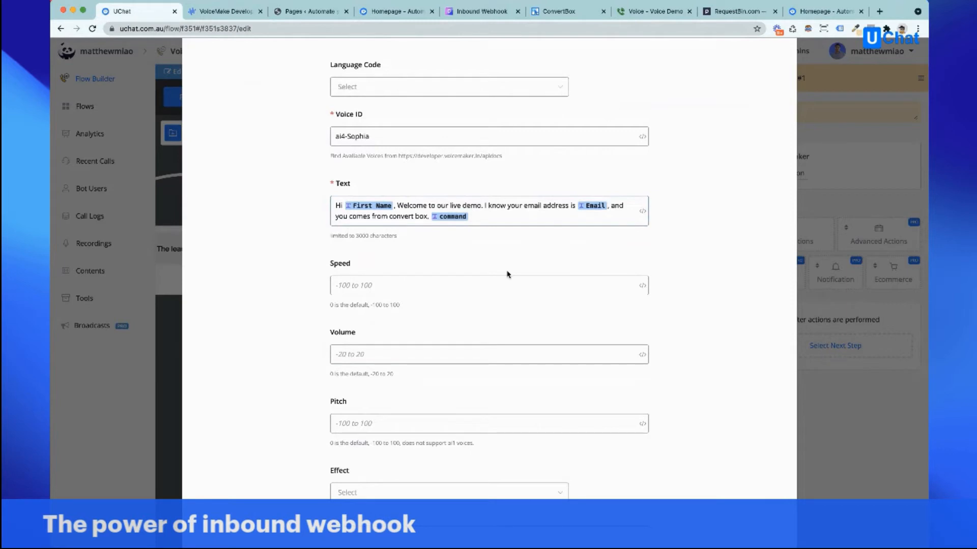
pyautogui.scroll(-5, 505, 327)
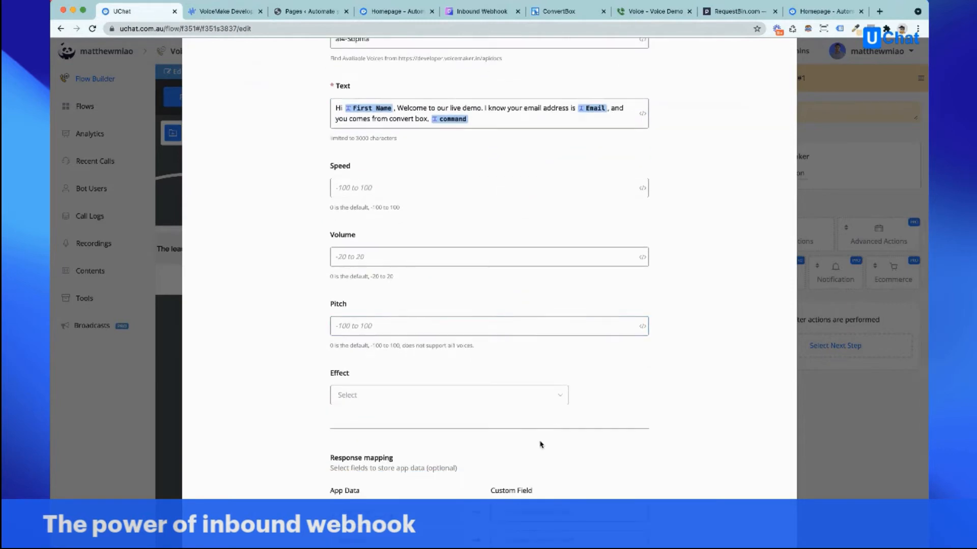
pyautogui.scroll(-5, 542, 432)
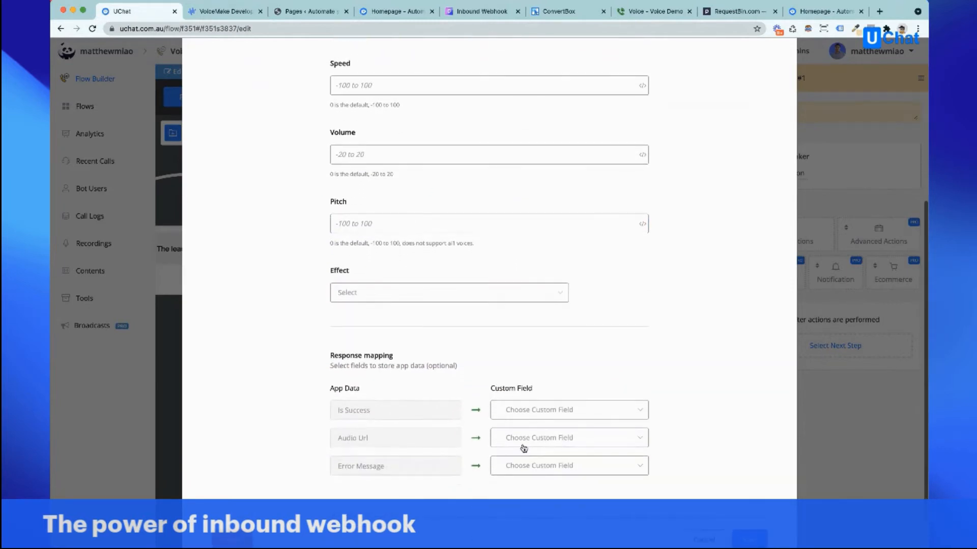
pyautogui.click(519, 439)
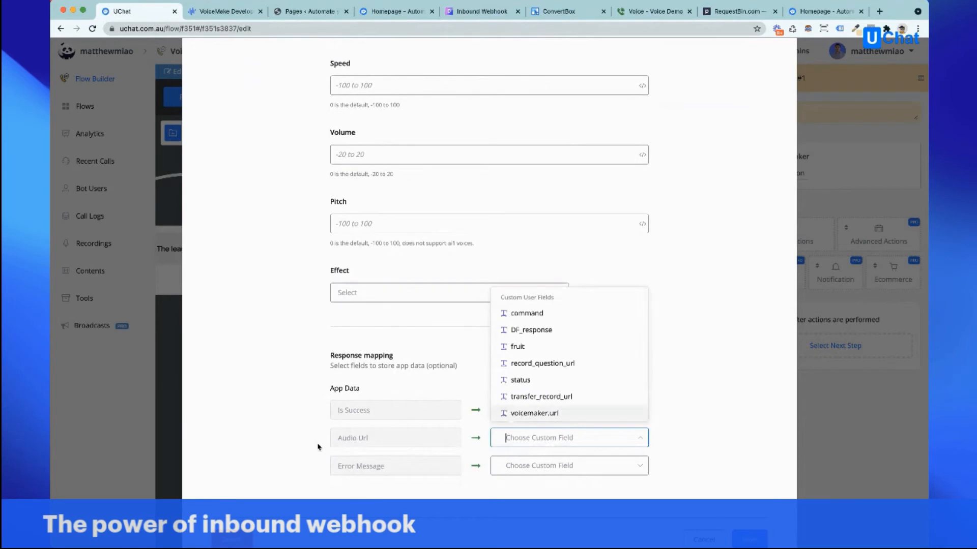
pyautogui.click(529, 414)
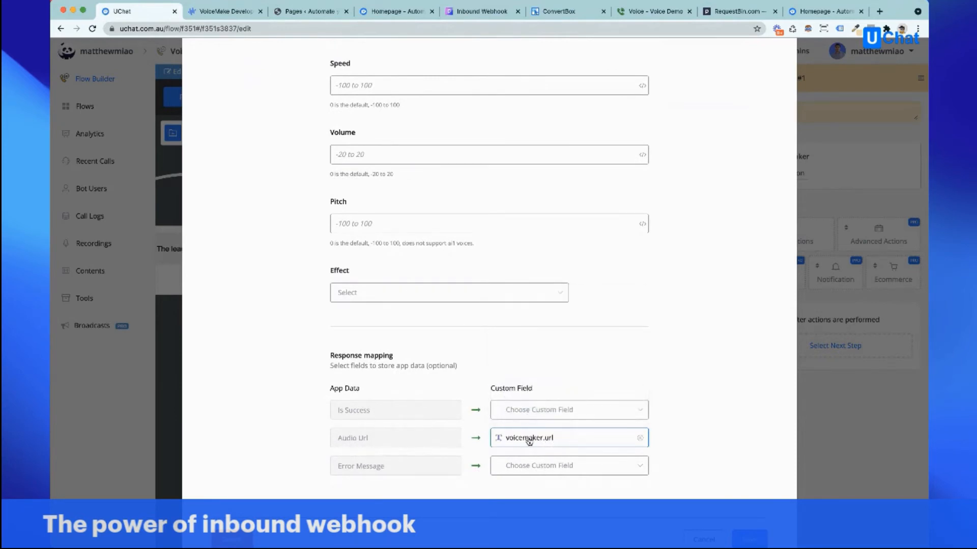
pyautogui.click(749, 539)
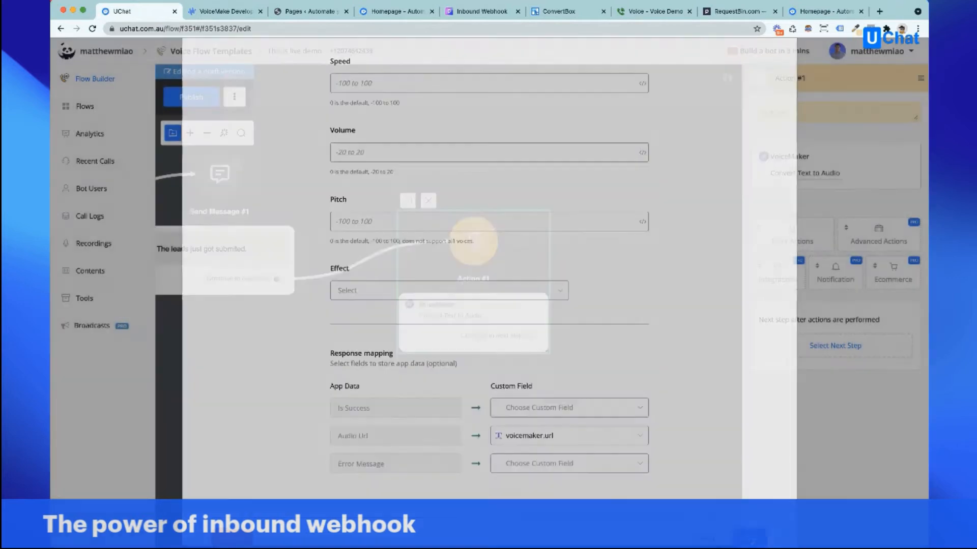
# Add a Question node as the next step after the VoiceMaker Action node
pyautogui.click(600, 420)
pyautogui.moveTo(610, 355); pyautogui.dragTo(460, 387)
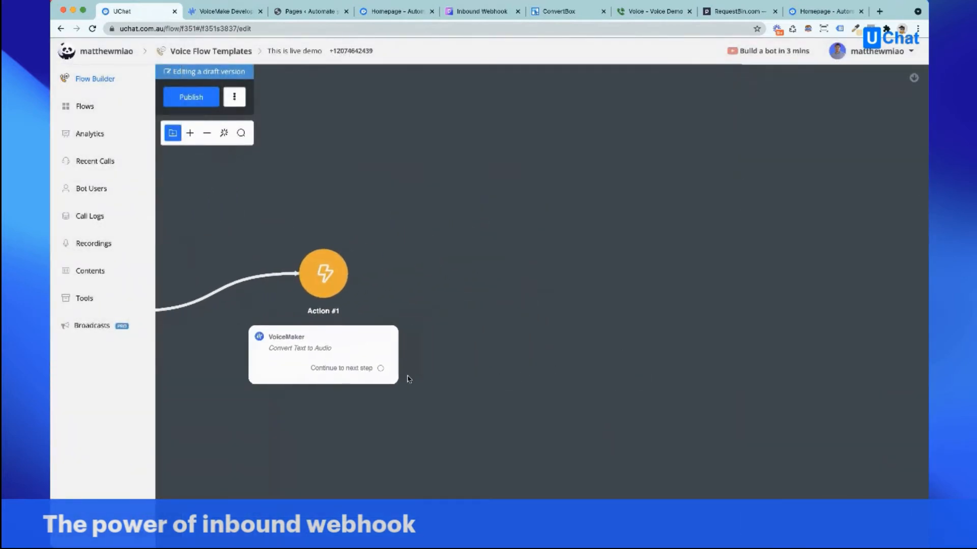
pyautogui.moveTo(382, 367); pyautogui.dragTo(492, 281)
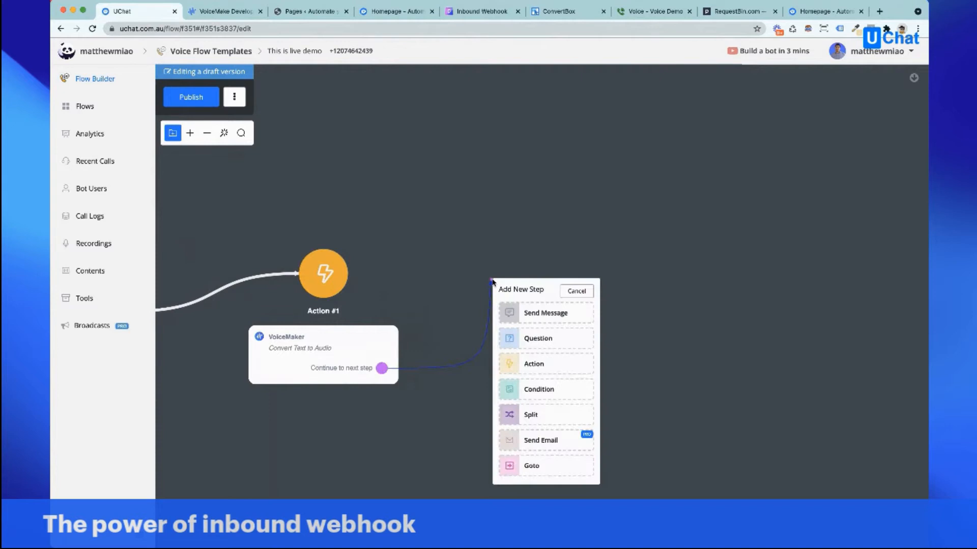
pyautogui.click(546, 338)
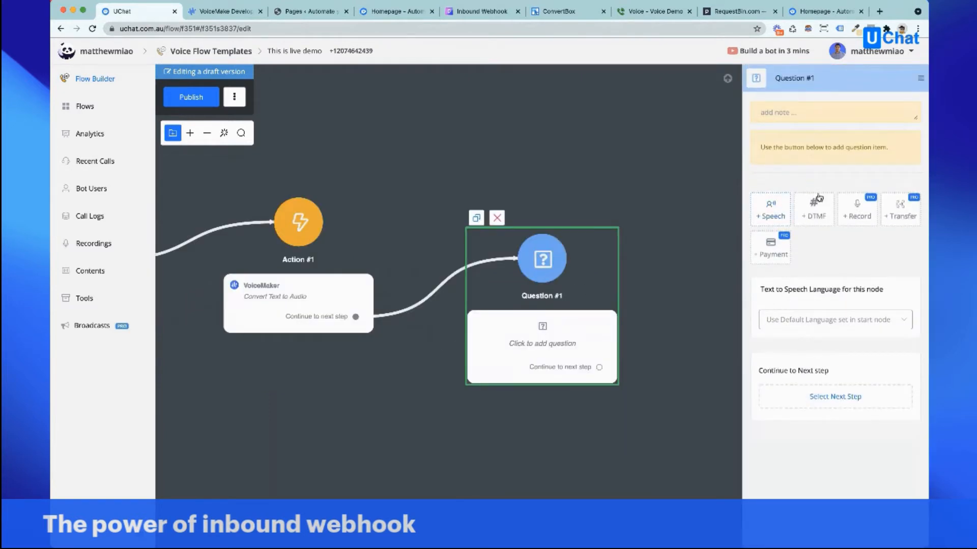
# Add a DTMF question with the custom field voicemaker.url as its text to the Question node, and publish the flow
pyautogui.click(815, 213)
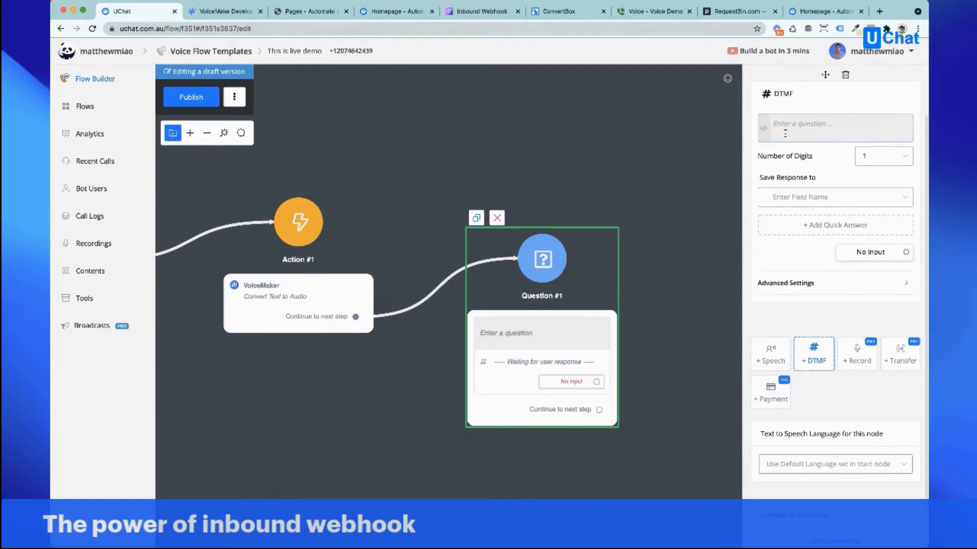
pyautogui.click(764, 131)
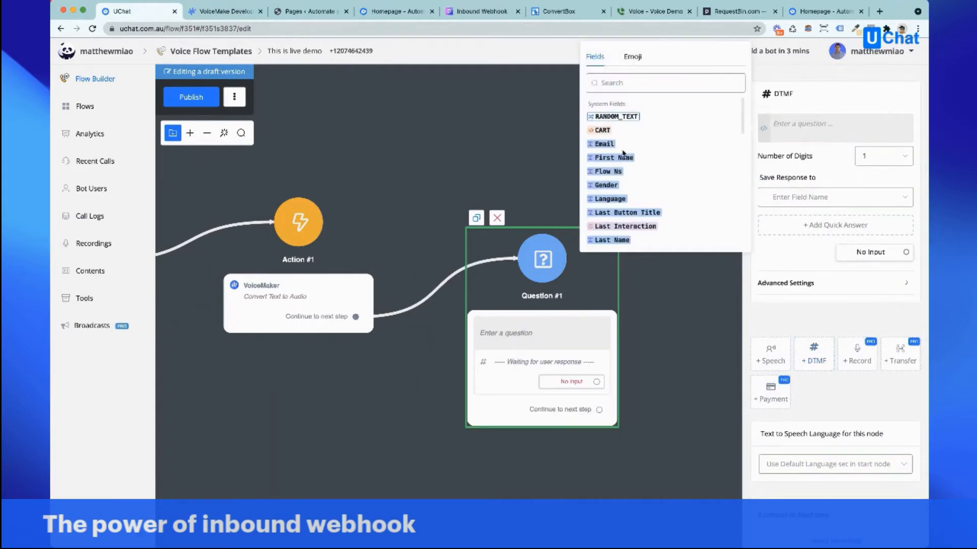
pyautogui.scroll(-5, 628, 156)
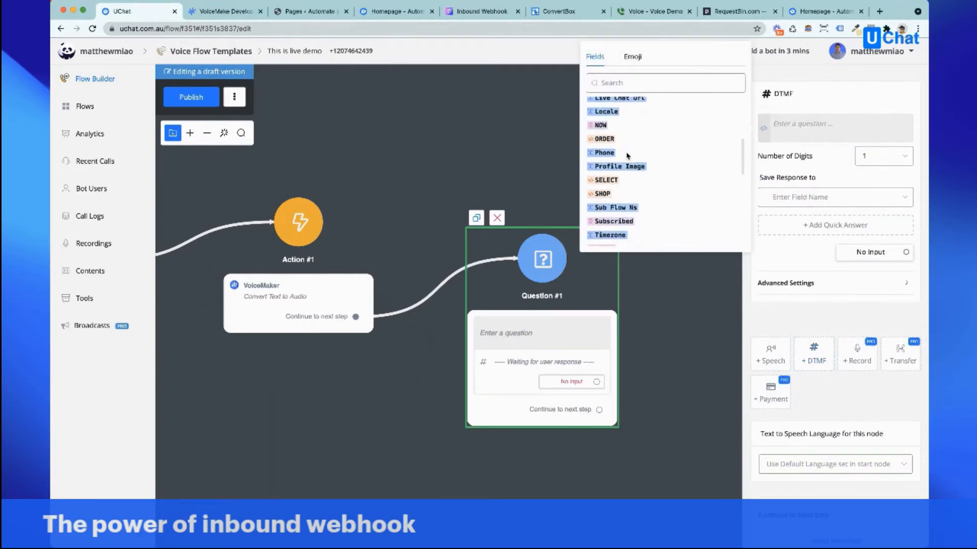
pyautogui.scroll(-5, 627, 155)
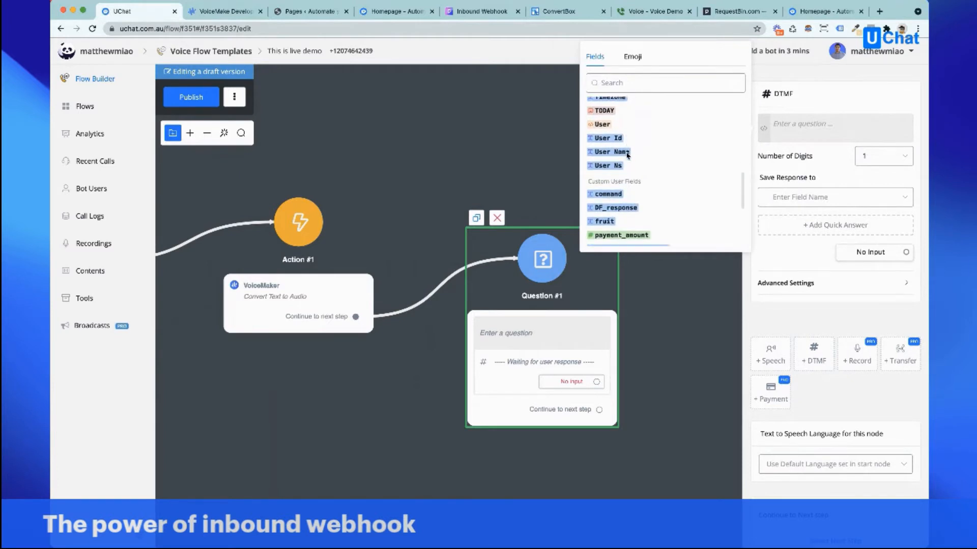
pyautogui.scroll(-3, 627, 155)
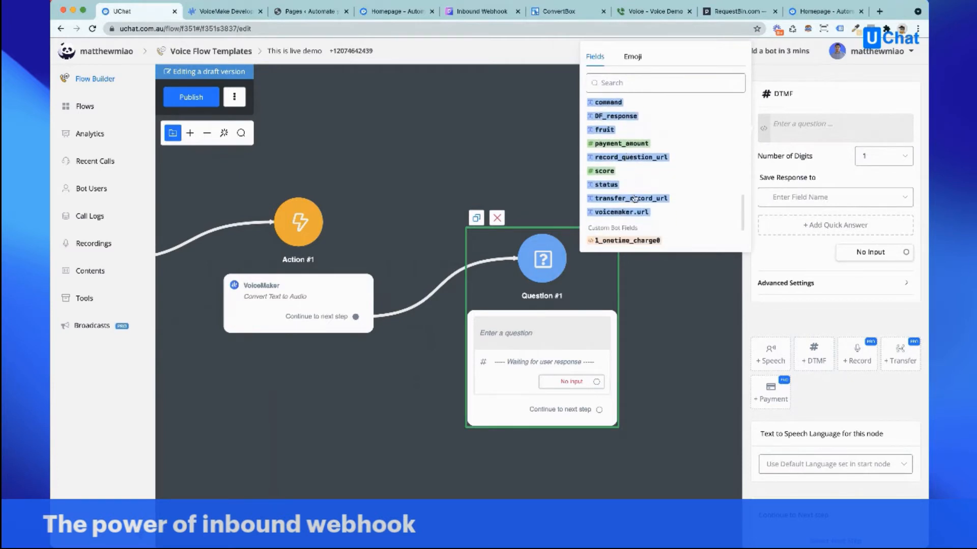
pyautogui.click(634, 217)
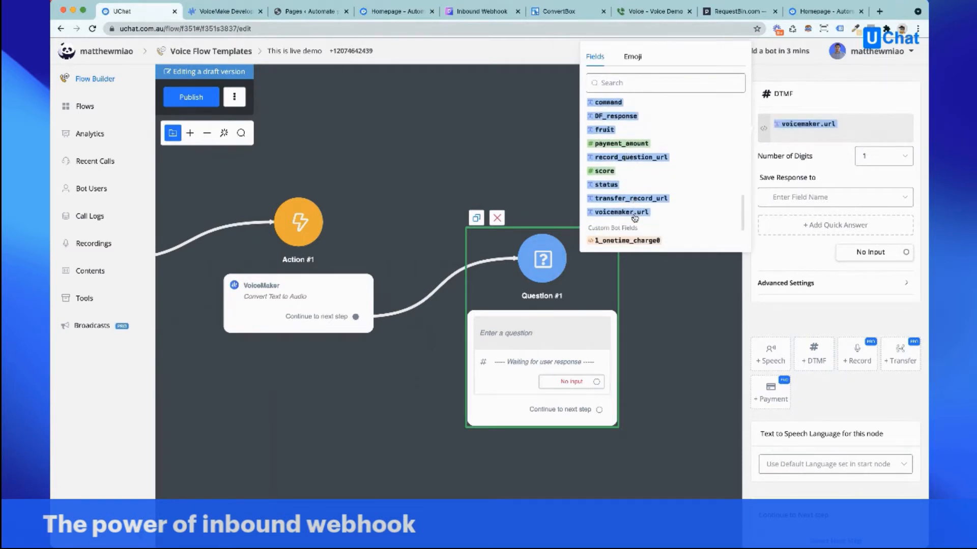
pyautogui.click(855, 128)
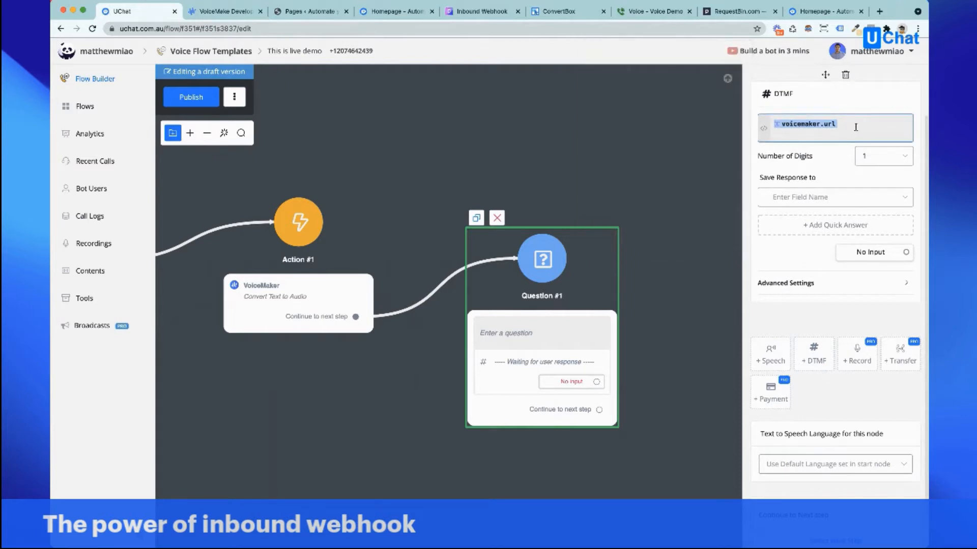
pyautogui.click(686, 180)
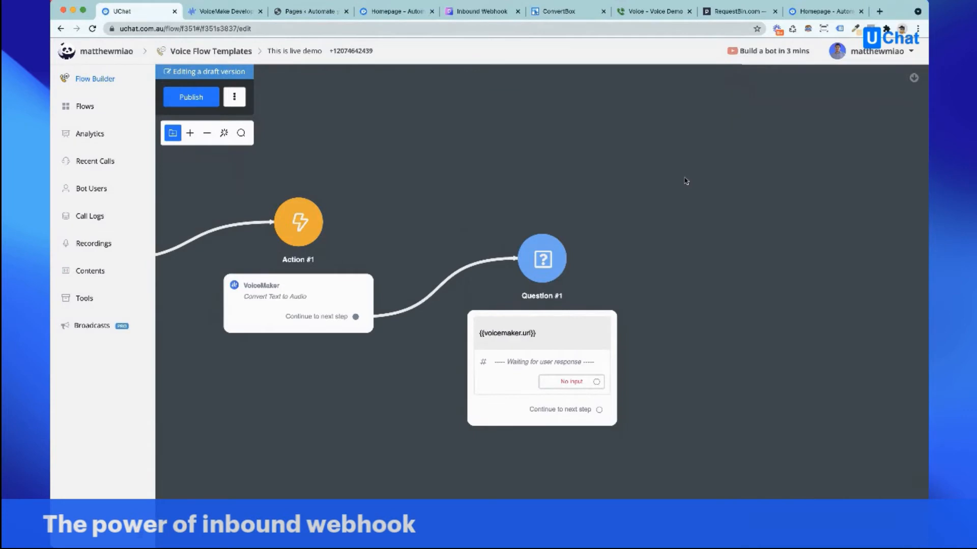
pyautogui.moveTo(578, 173); pyautogui.dragTo(675, 174)
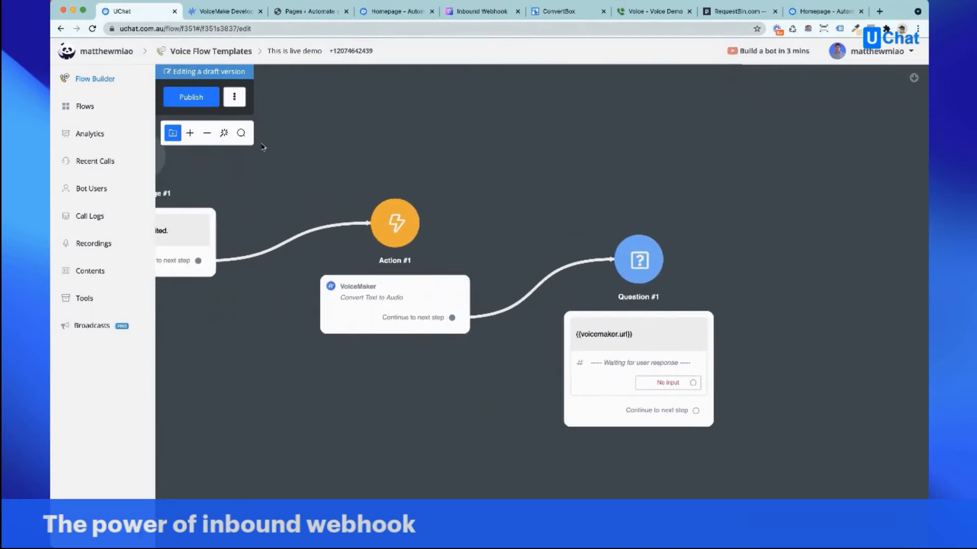
pyautogui.click(192, 97)
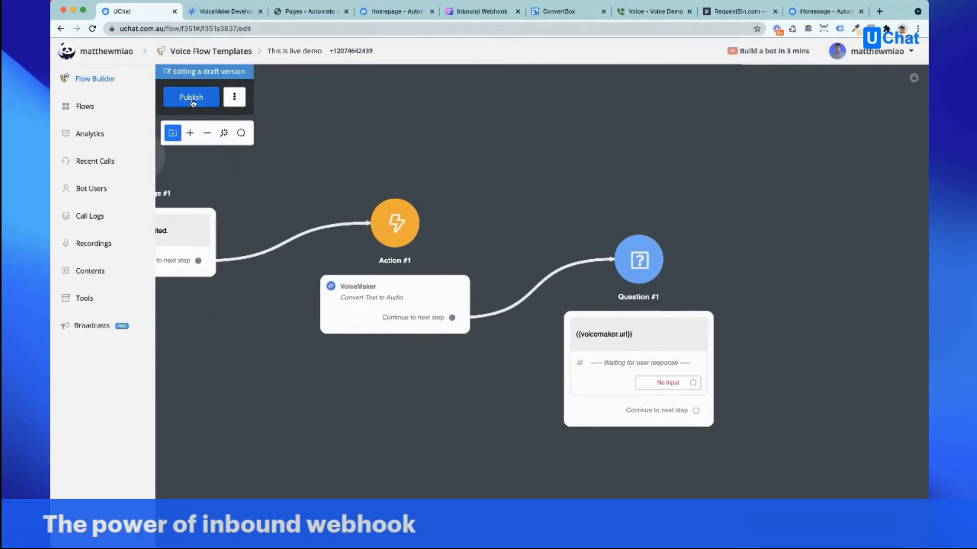
# Set the VoiceMaker text-to-audio action's language code to en-US, save it and republish the flow
pyautogui.click(396, 285)
pyautogui.click(792, 171)
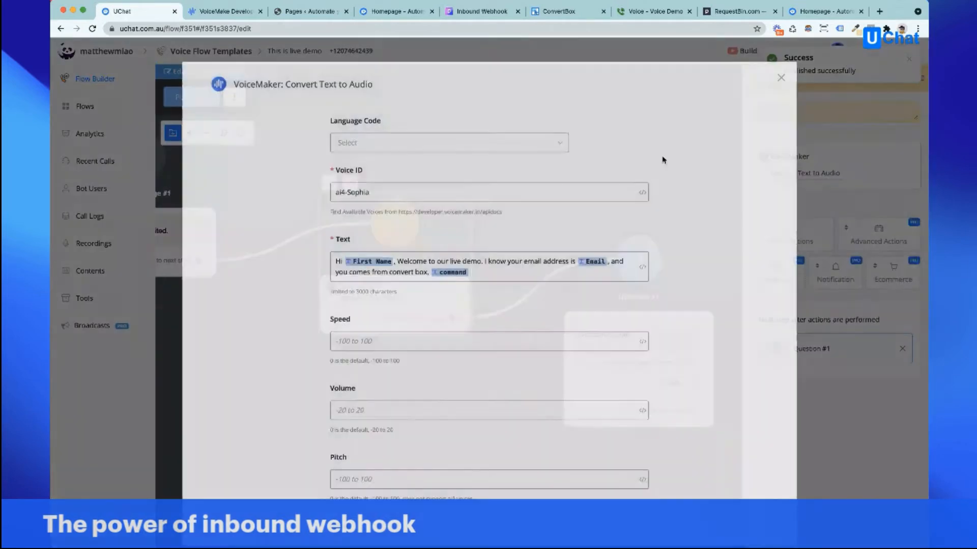
pyautogui.click(376, 145)
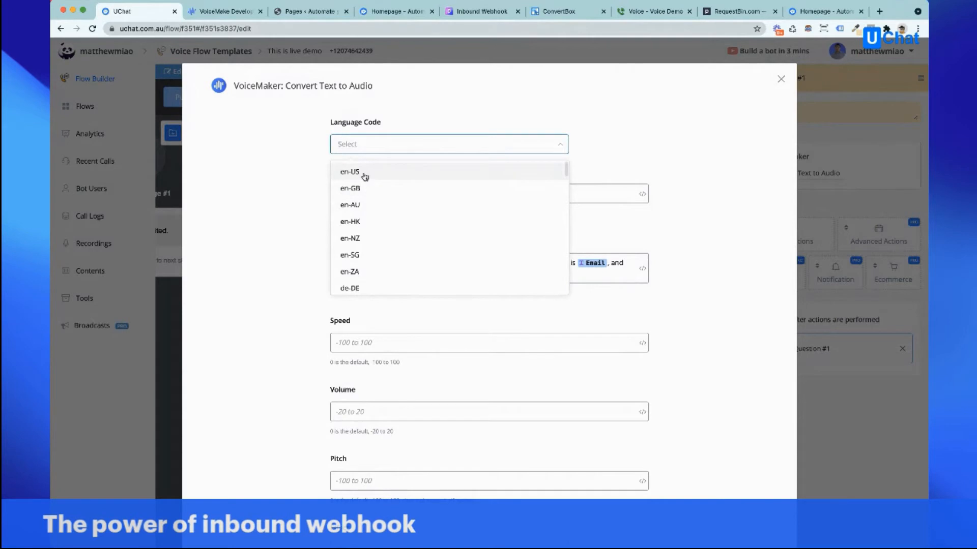
pyautogui.click(362, 173)
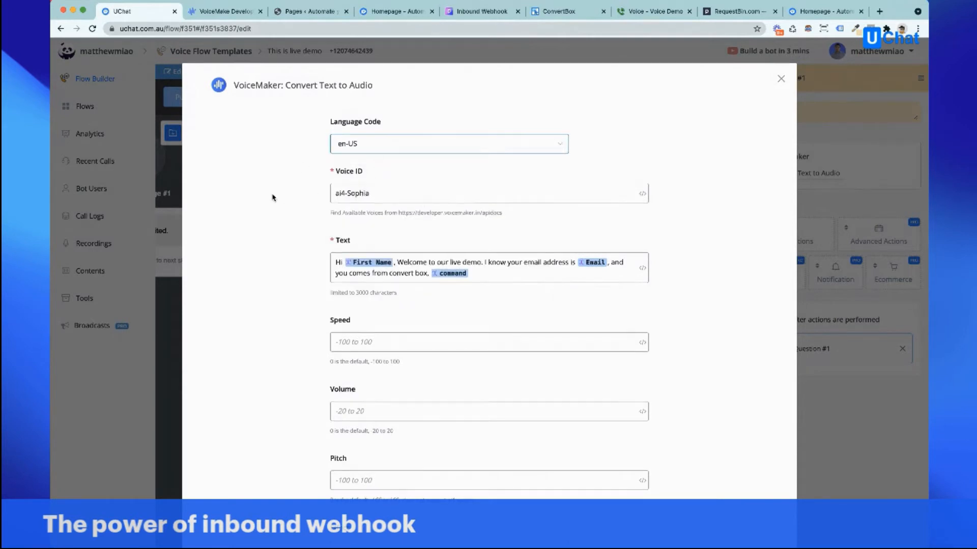
pyautogui.scroll(-5, 272, 197)
pyautogui.click(750, 499)
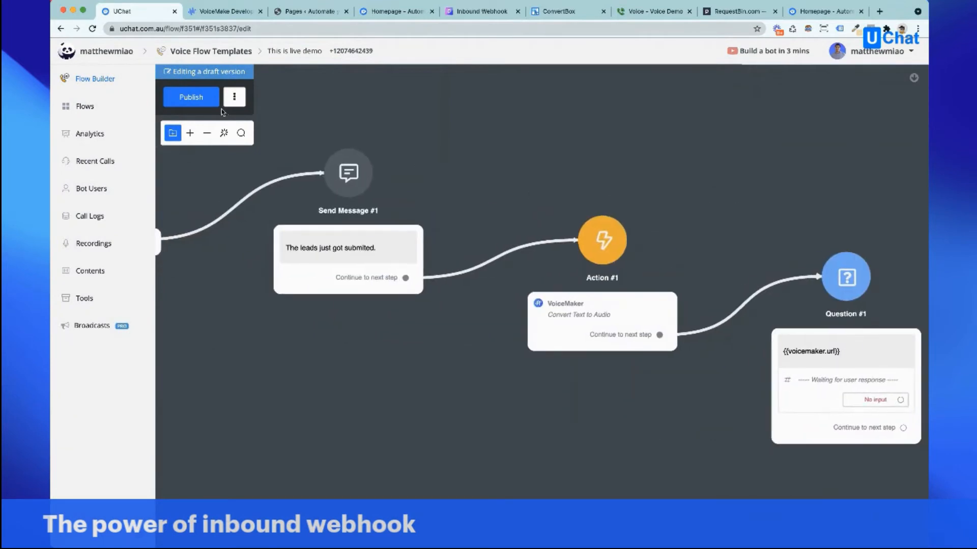
pyautogui.click(192, 97)
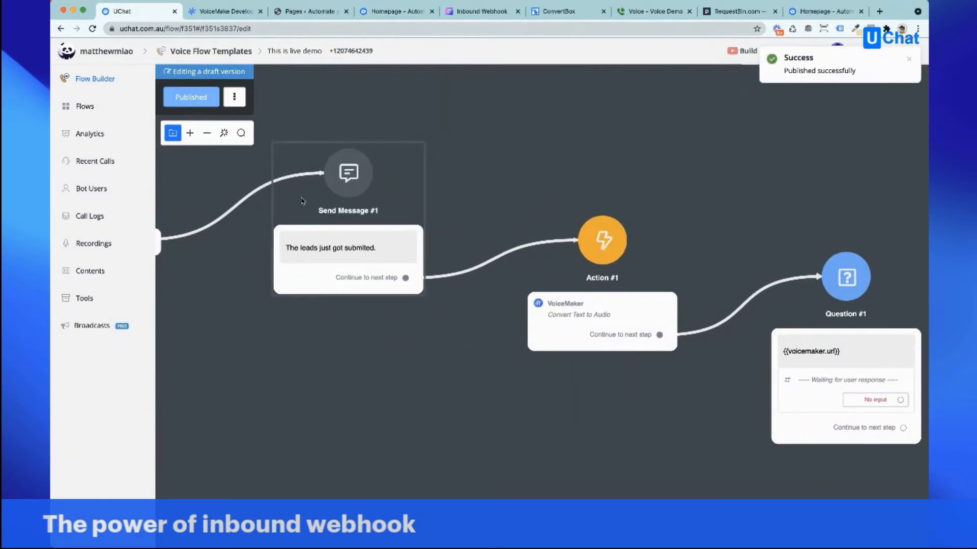
# Assign the sub flow "This is live demo" to the Live DEMO inbound webhook
pyautogui.click(87, 300)
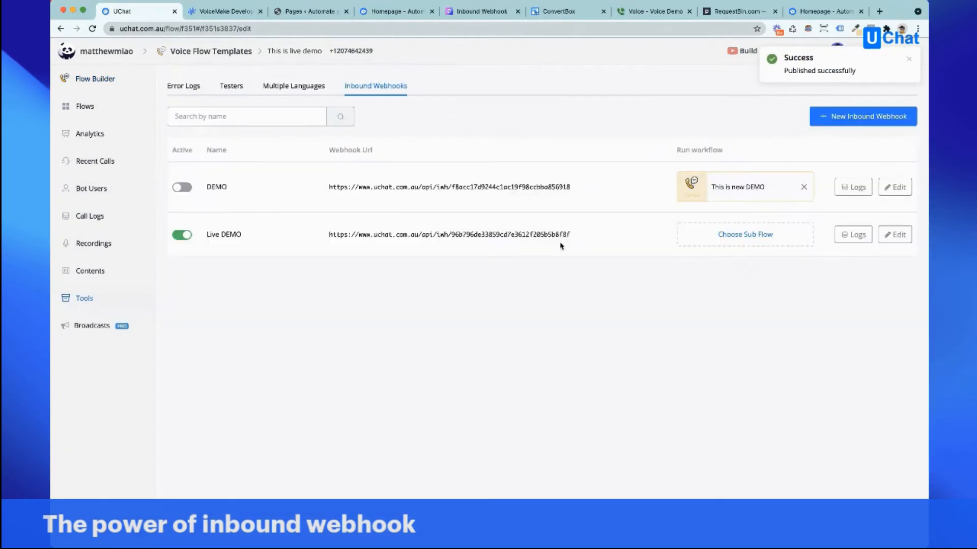
pyautogui.click(745, 235)
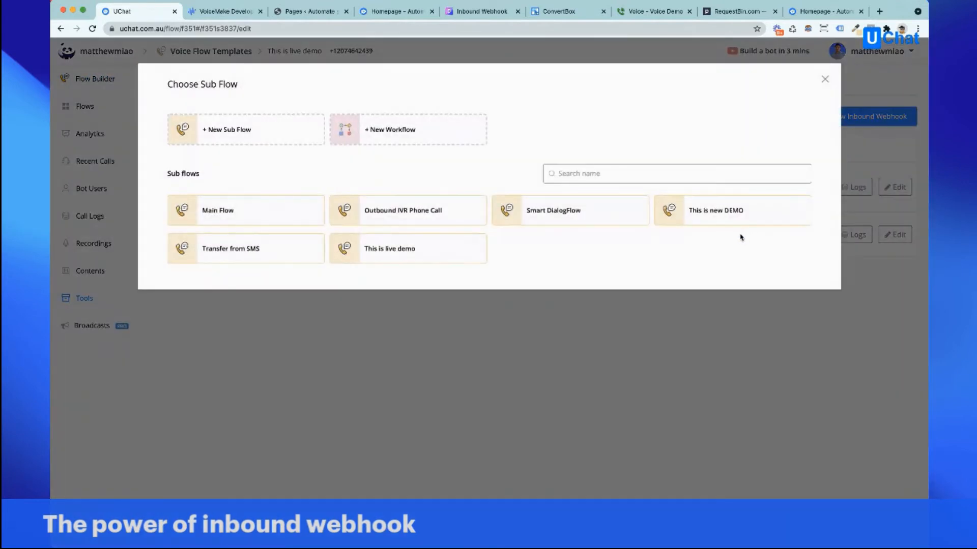
pyautogui.click(405, 254)
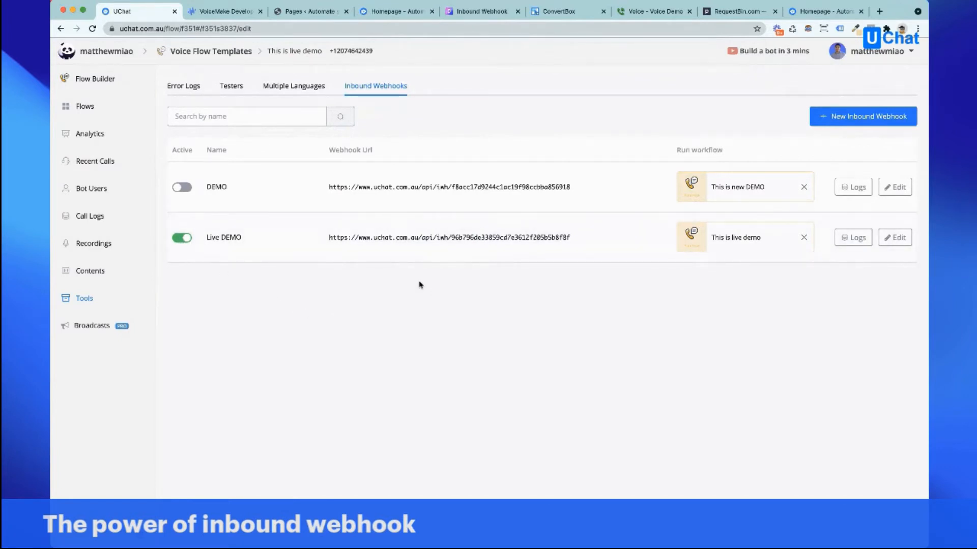
# Bring back the inbound-webhook demo page in its browser tab, and delete the existing bot user in UChat
pyautogui.click(392, 11)
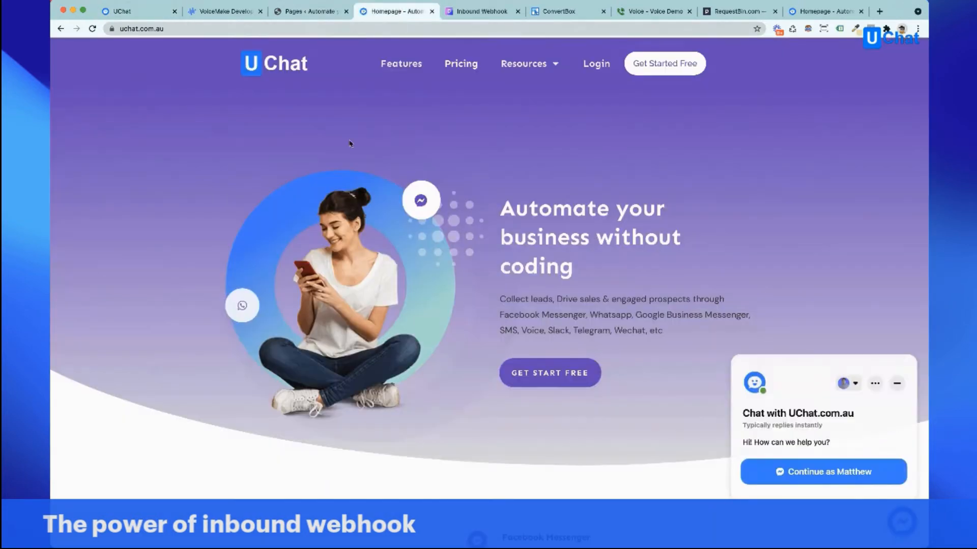
pyautogui.click(62, 30)
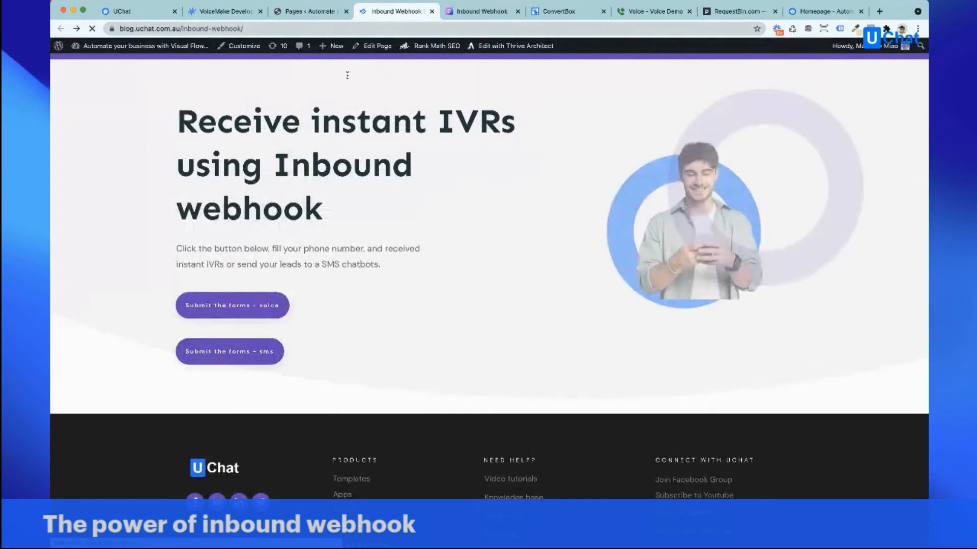
pyautogui.click(129, 12)
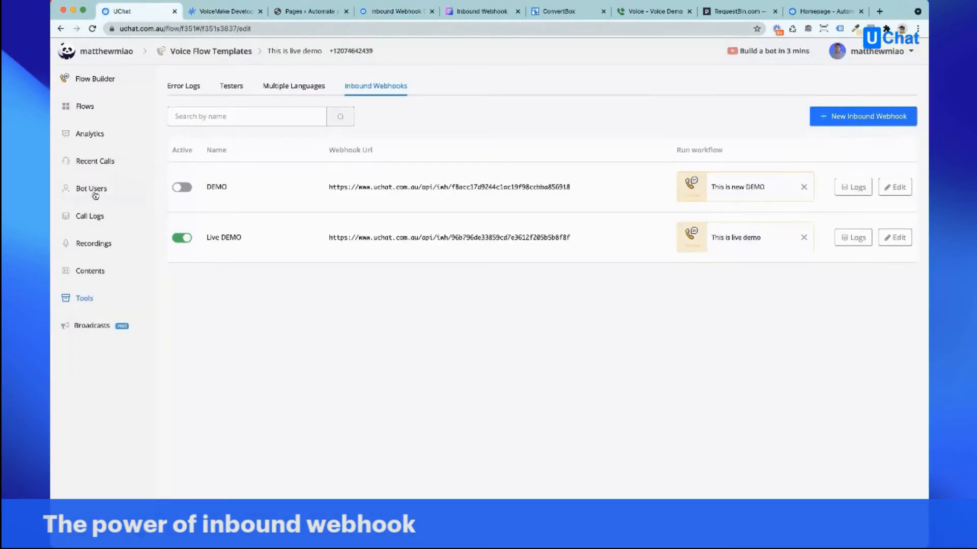
pyautogui.click(91, 189)
pyautogui.click(178, 181)
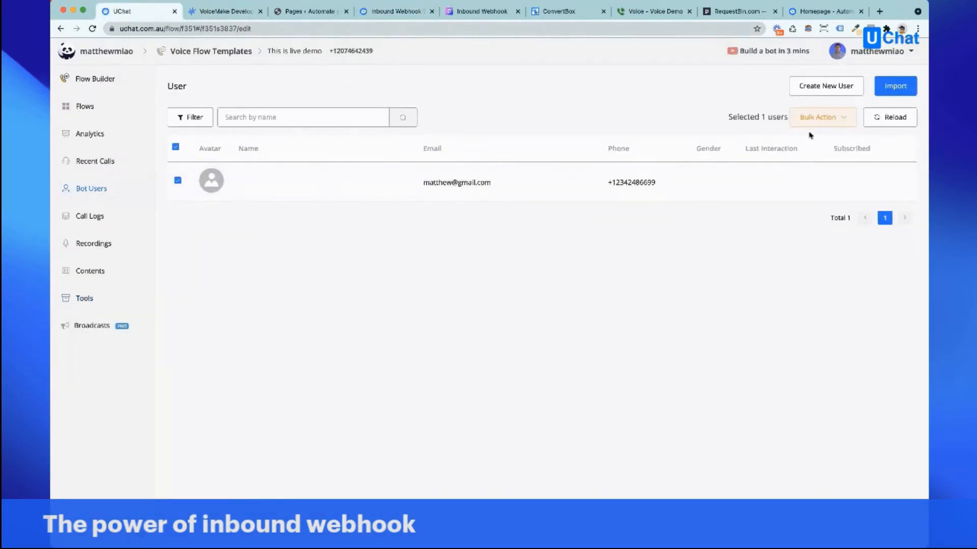
pyautogui.moveTo(822, 123)
pyautogui.click(758, 393)
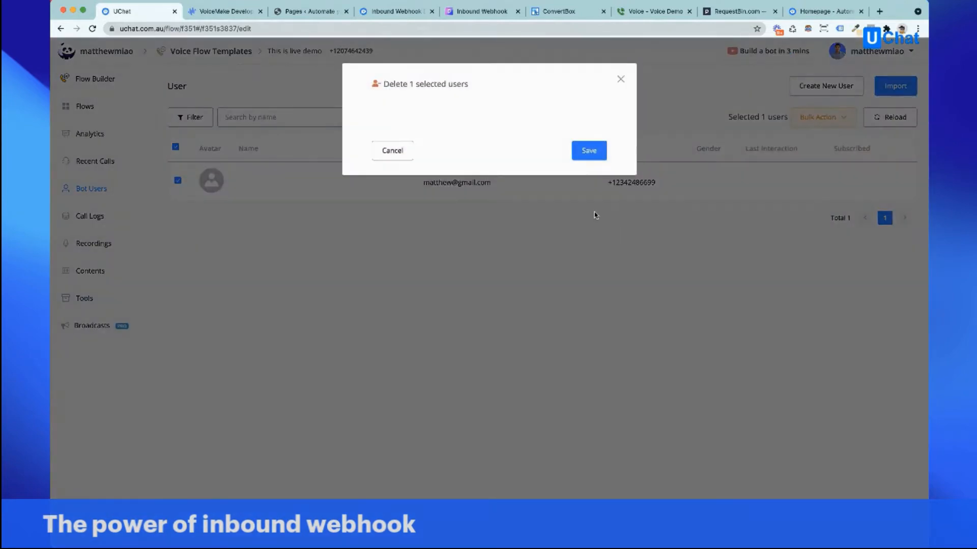
pyautogui.click(589, 151)
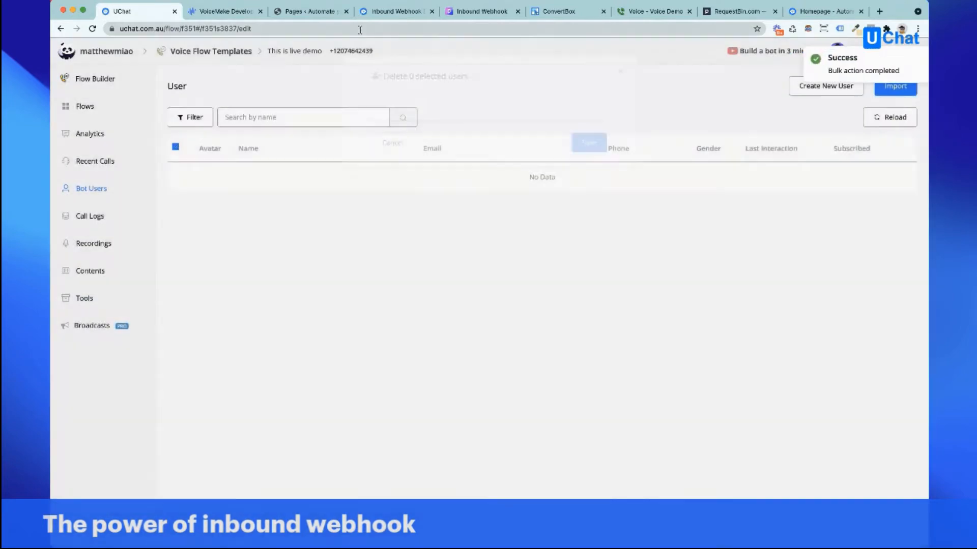
# Open the voice form on the inbound-webhook demo page, replace the lead's first name and submit the form
pyautogui.click(389, 11)
pyautogui.click(239, 306)
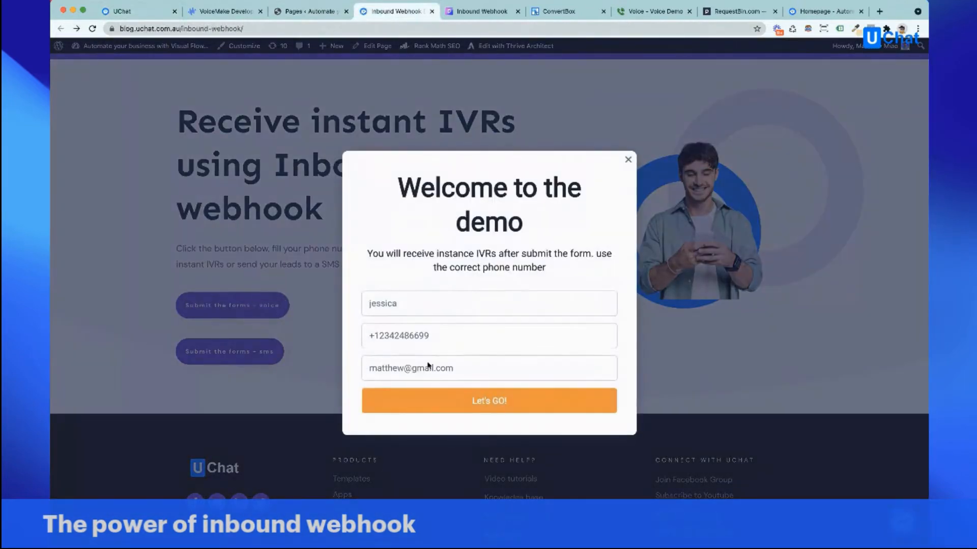
pyautogui.doubleClick(373, 304)
pyautogui.write('Matthew')
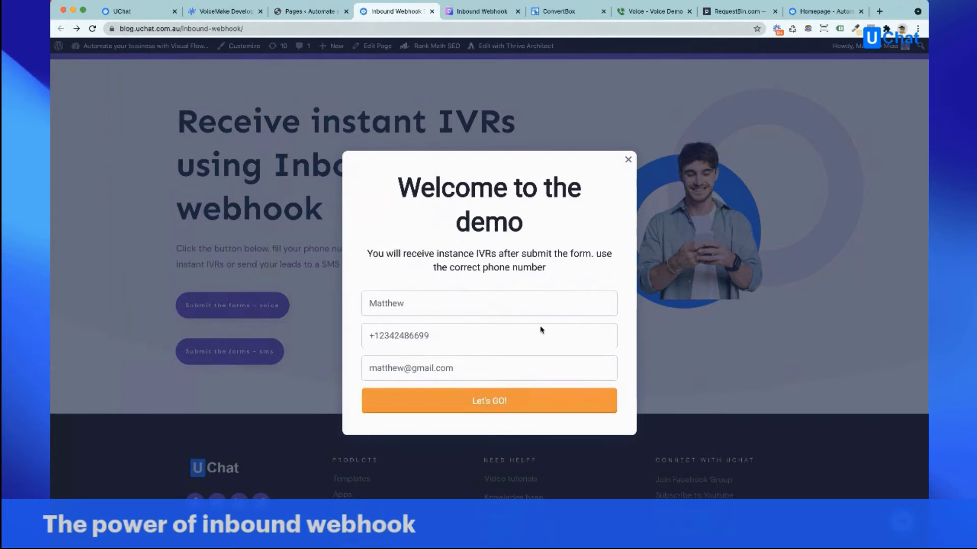
pyautogui.click(656, 12)
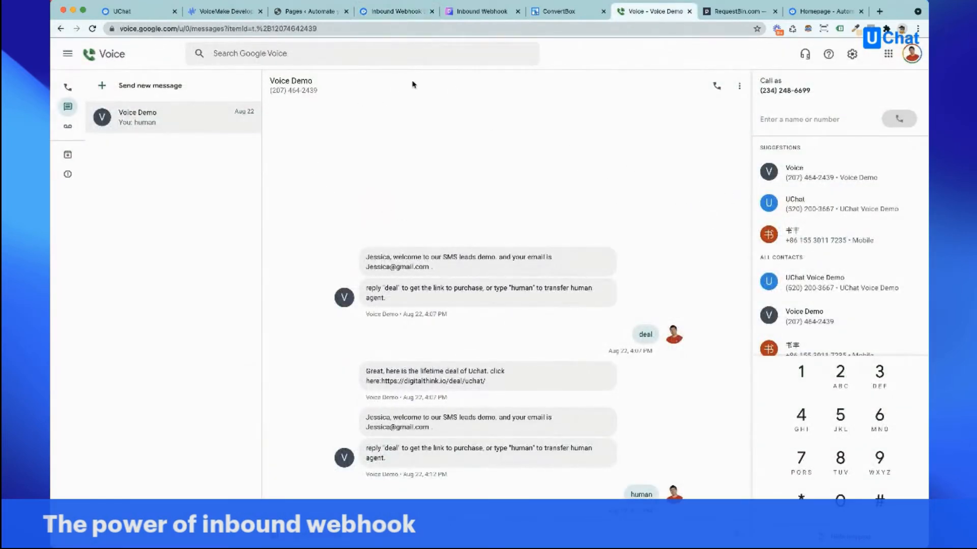
pyautogui.click(382, 12)
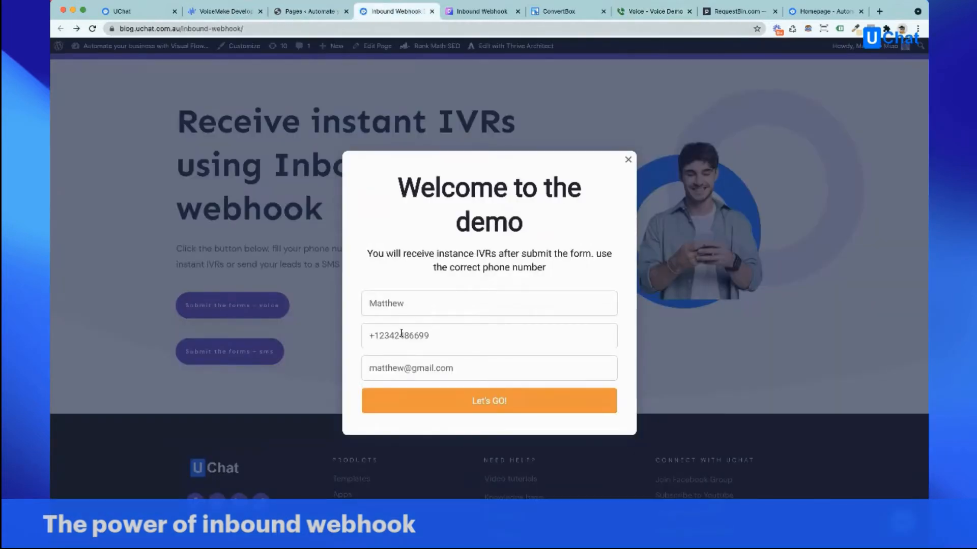
pyautogui.click(483, 403)
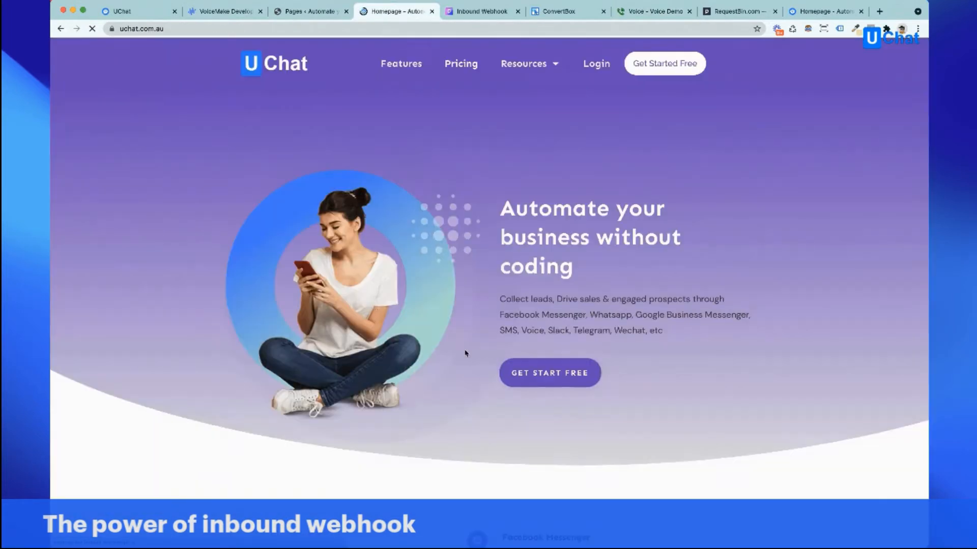
# Answer the incoming Voice Demo call in Google Voice, sending 1 from the keypad before hanging up
pyautogui.click(643, 12)
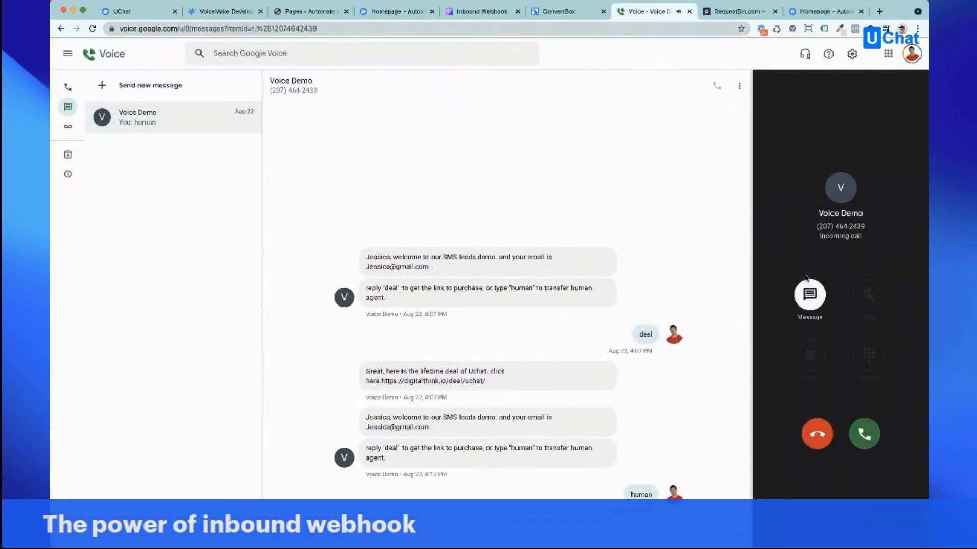
pyautogui.click(864, 434)
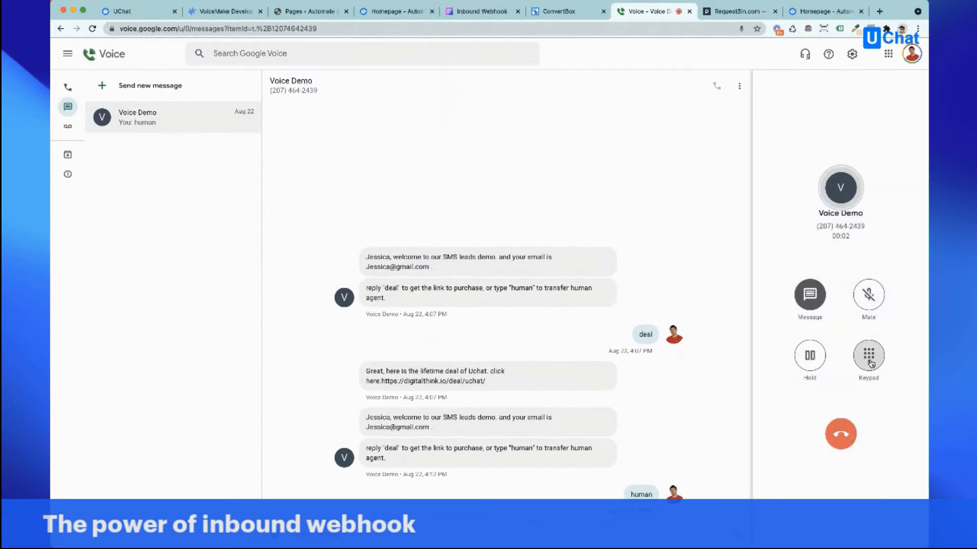
pyautogui.click(869, 356)
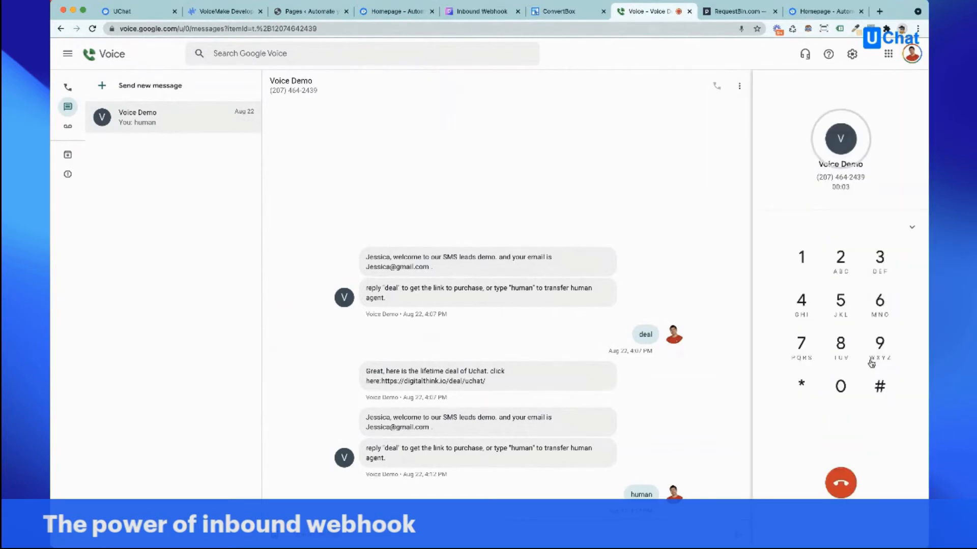
pyautogui.click(802, 261)
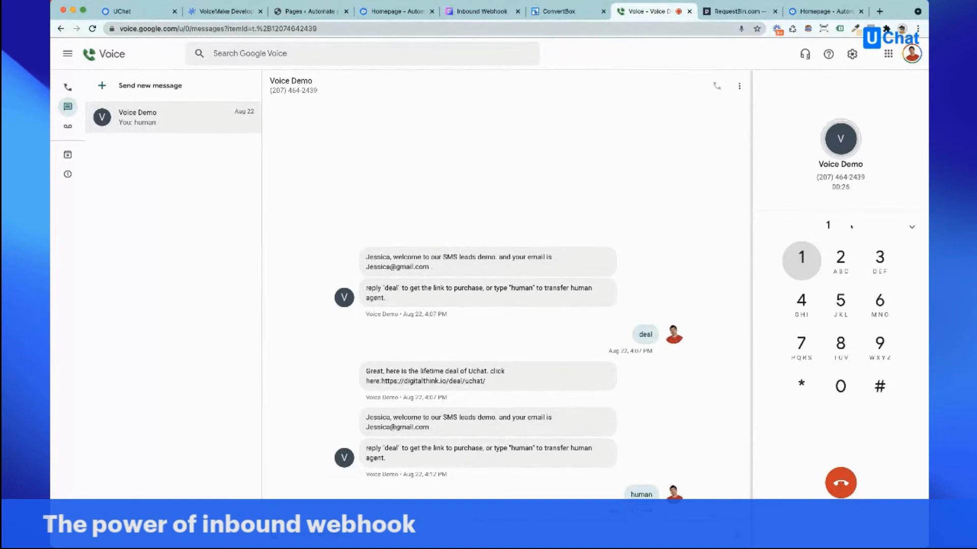
pyautogui.click(841, 483)
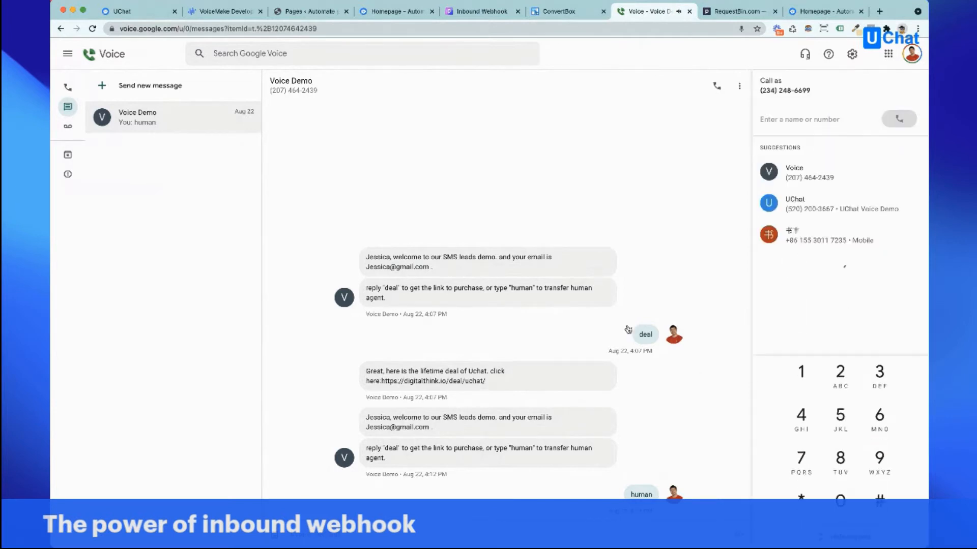
# Switch back to UChat and open the sub flow "This is live demo" from the voice bot's flow list
pyautogui.click(397, 11)
pyautogui.click(137, 11)
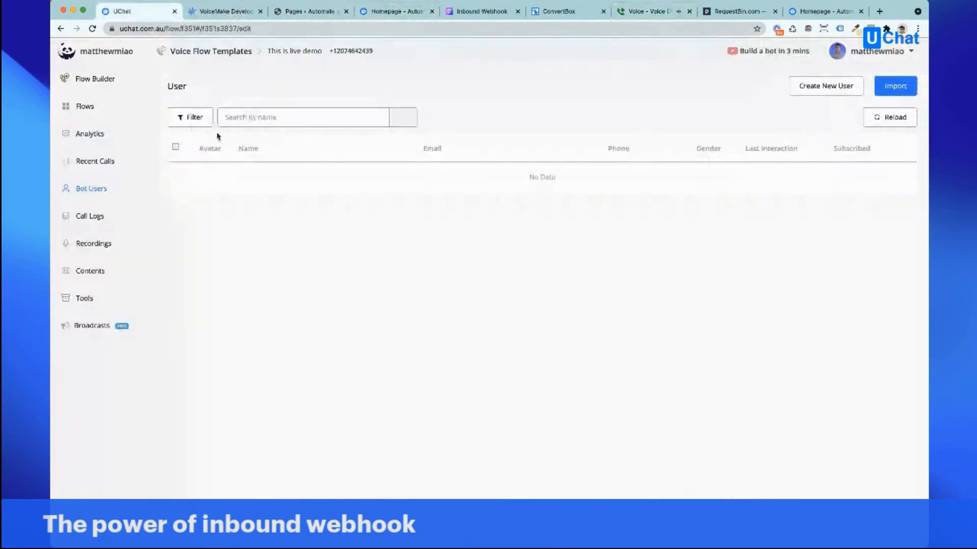
pyautogui.click(84, 107)
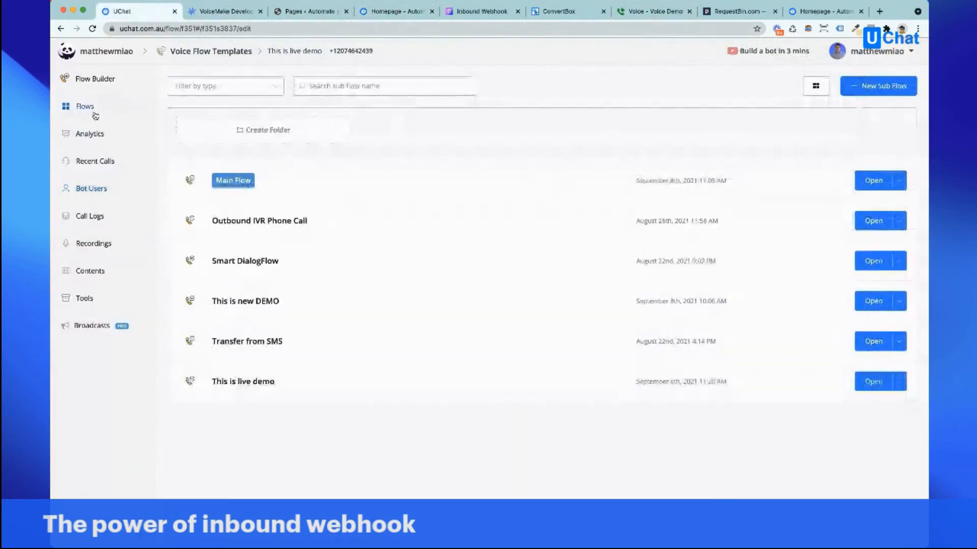
pyautogui.click(873, 382)
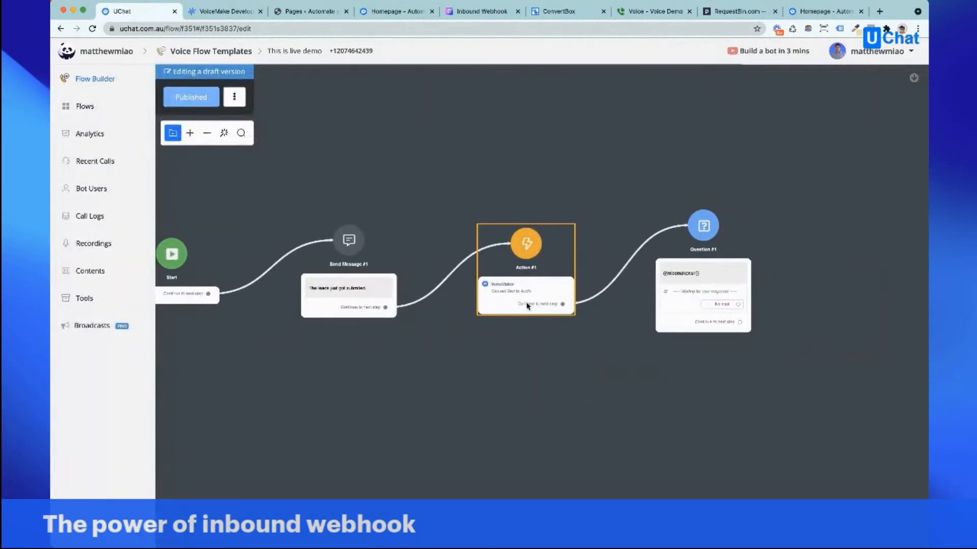
# Examine the settings of the VoiceMaker Convert Text to Audio action and the DTMF question that follows it
pyautogui.click(548, 287)
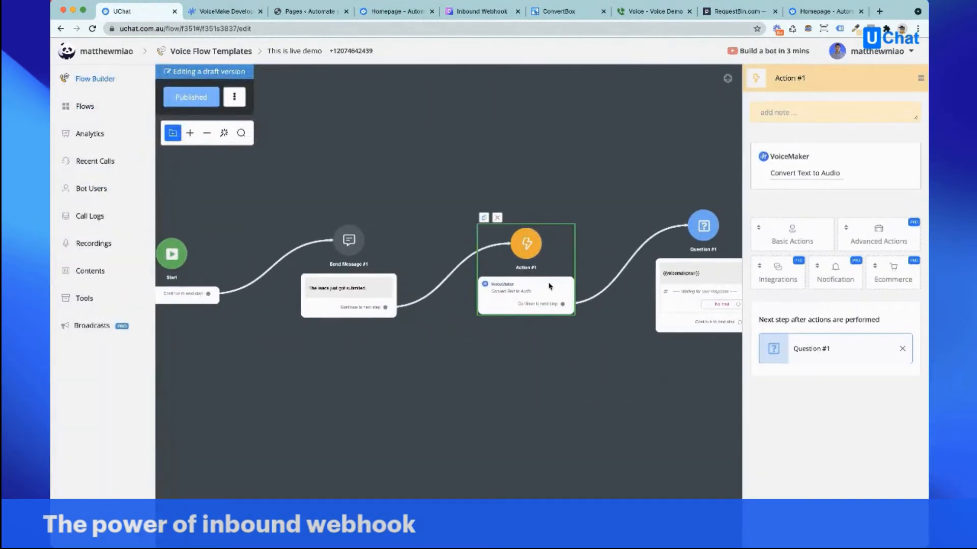
pyautogui.click(805, 175)
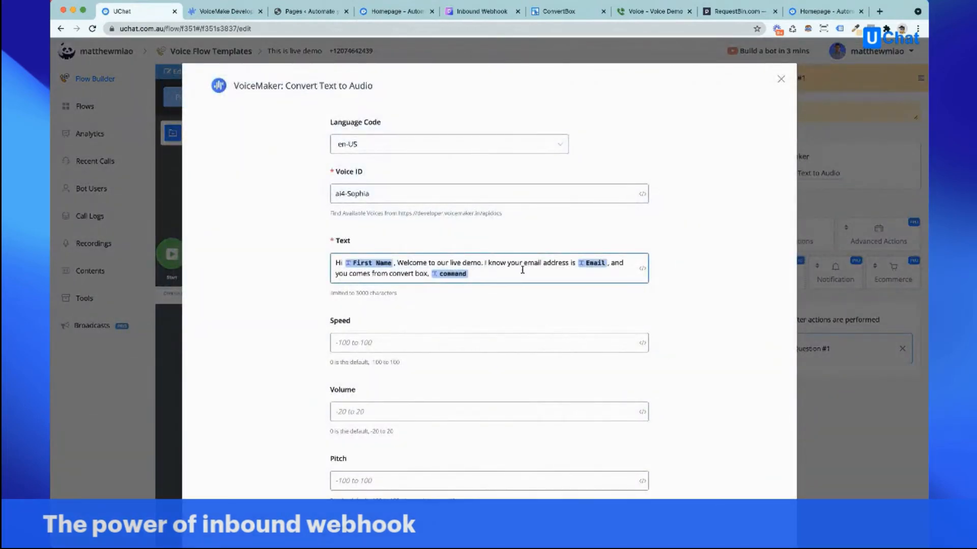
pyautogui.click(781, 79)
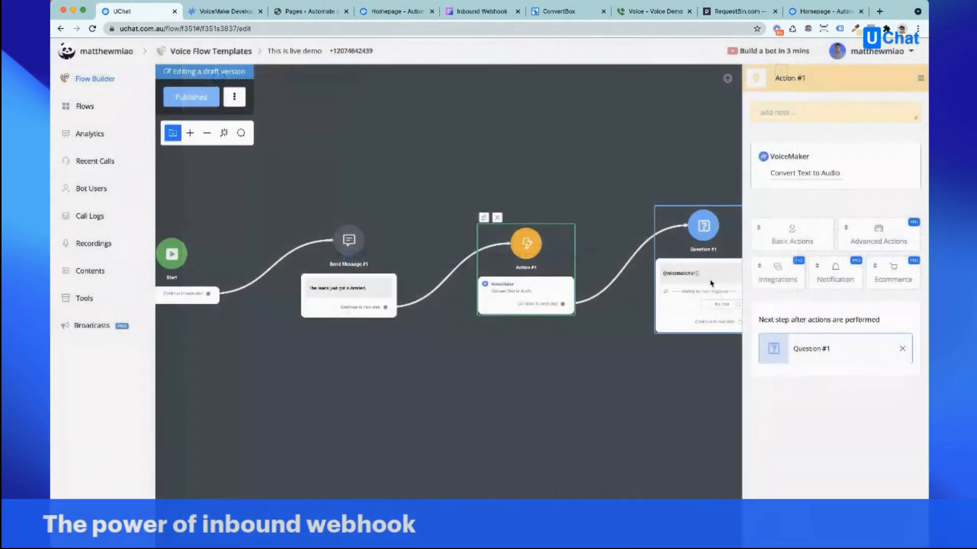
pyautogui.moveTo(640, 375); pyautogui.dragTo(501, 367)
pyautogui.click(558, 263)
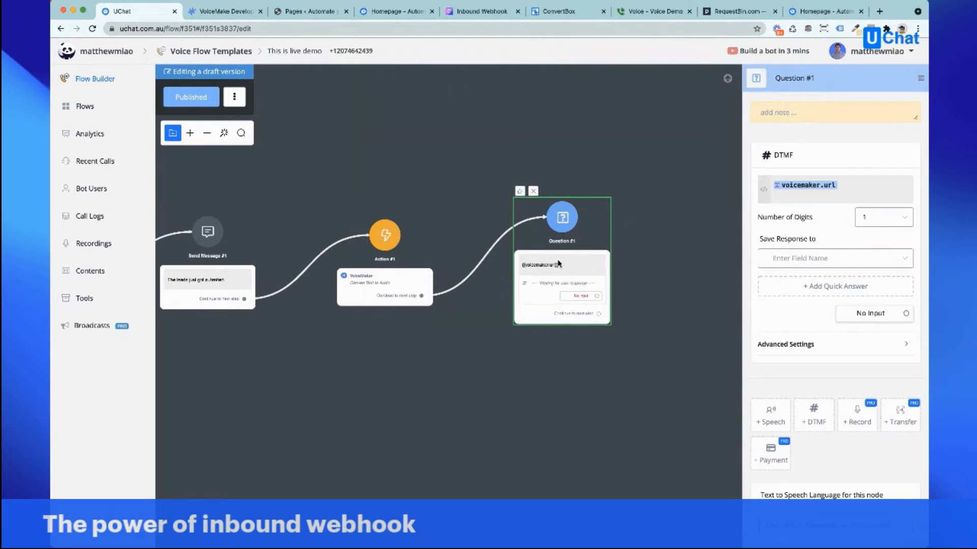
# Switch to the Inbound Webhook presentation and advance two slides to the webhook setup overview
pyautogui.click(481, 11)
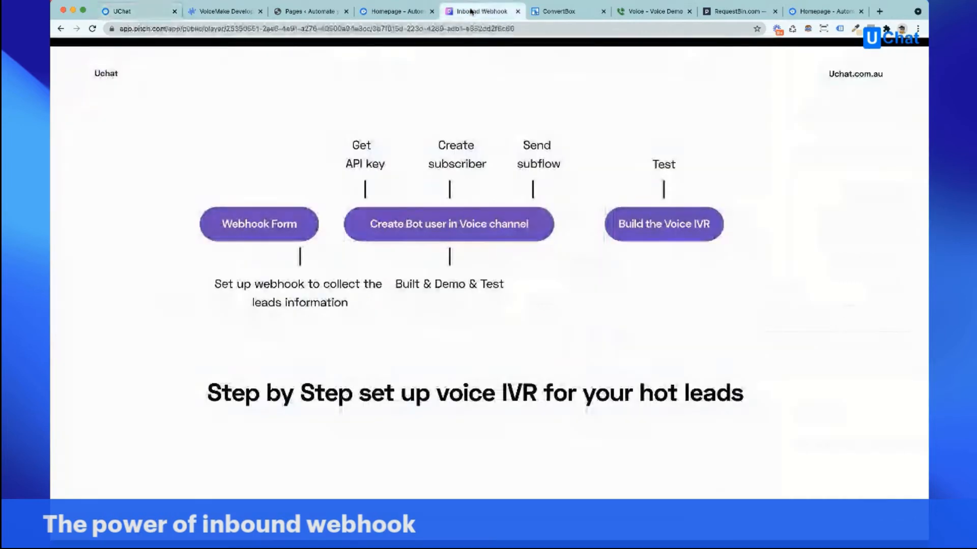
pyautogui.press('Right')
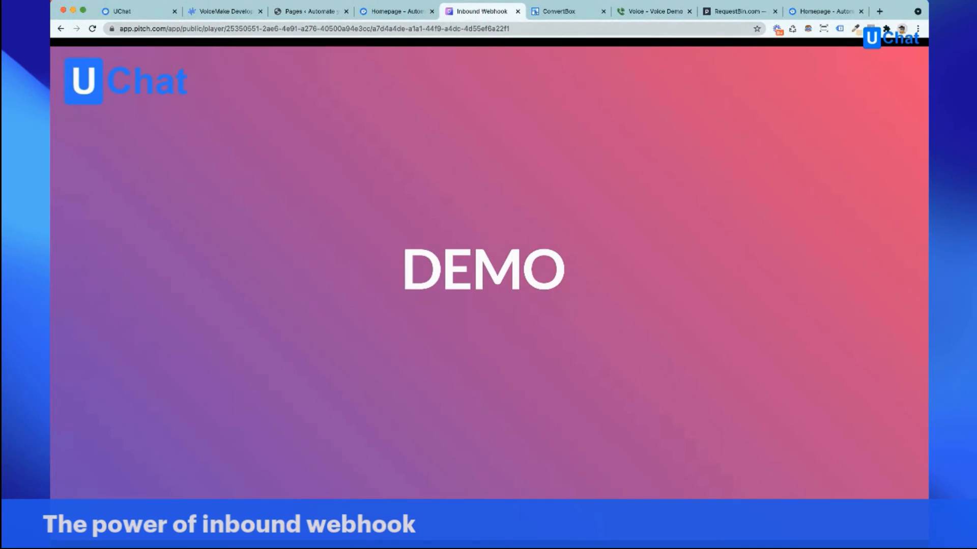
pyautogui.press('Right')
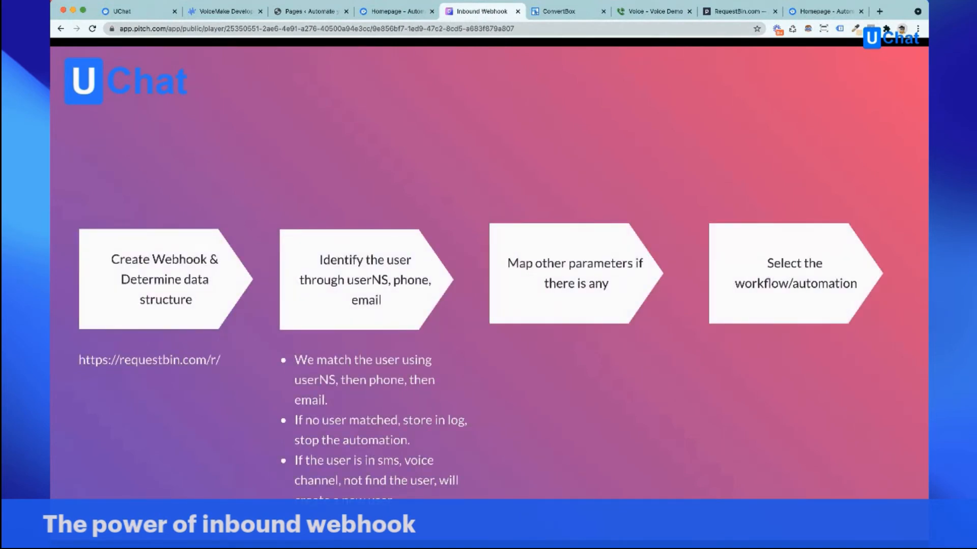
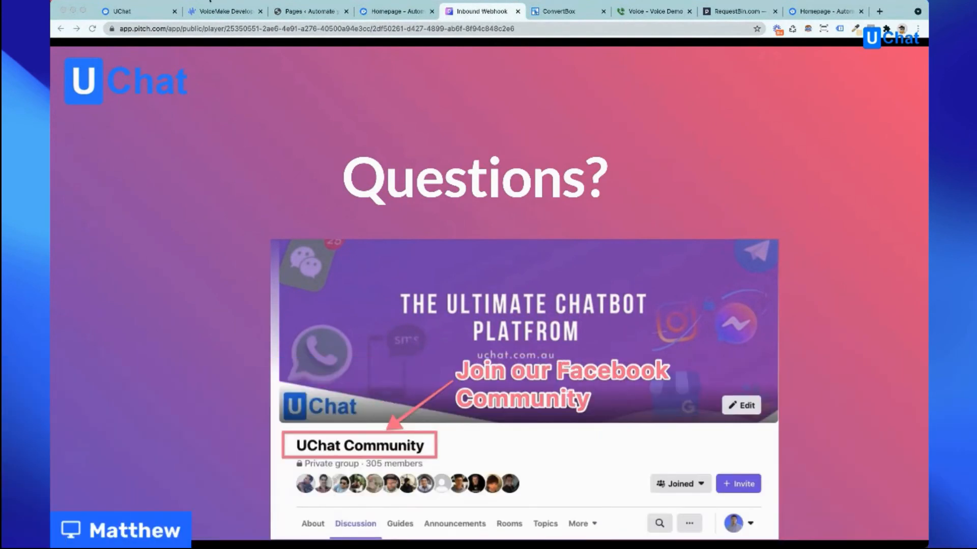
# Back in UChat, add an Action step after Question #1 and give it an SMS Notification
pyautogui.click(133, 12)
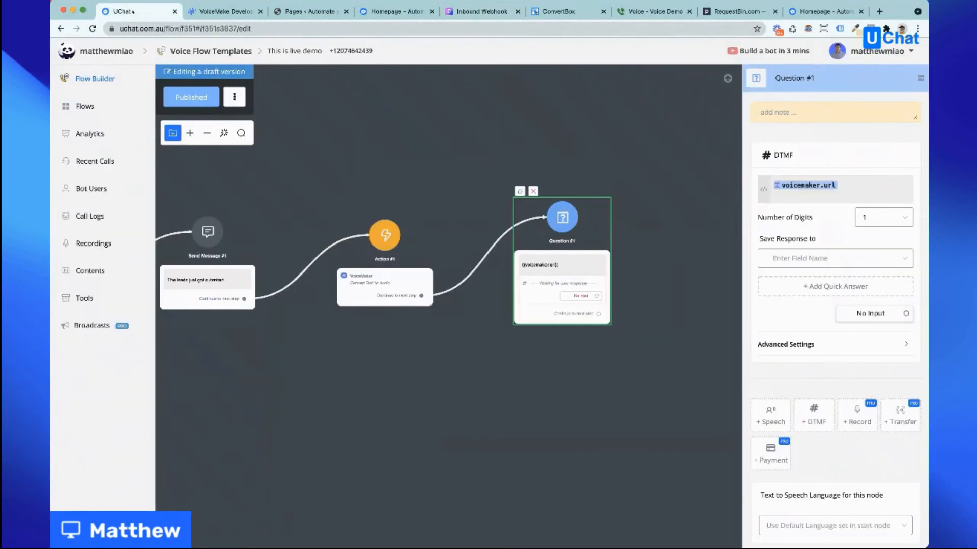
pyautogui.click(313, 202)
pyautogui.hscroll(5, 375, 172)
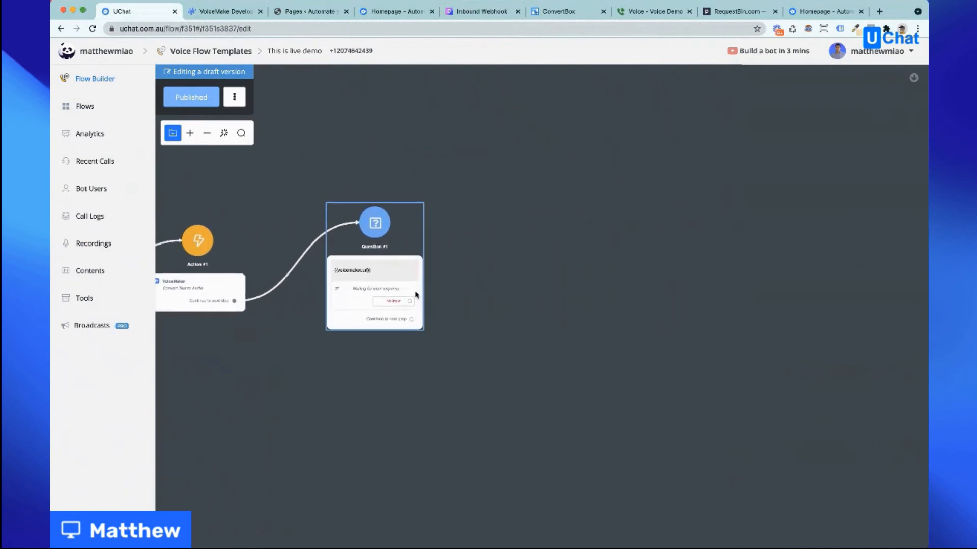
pyautogui.hscroll(2, 443, 315)
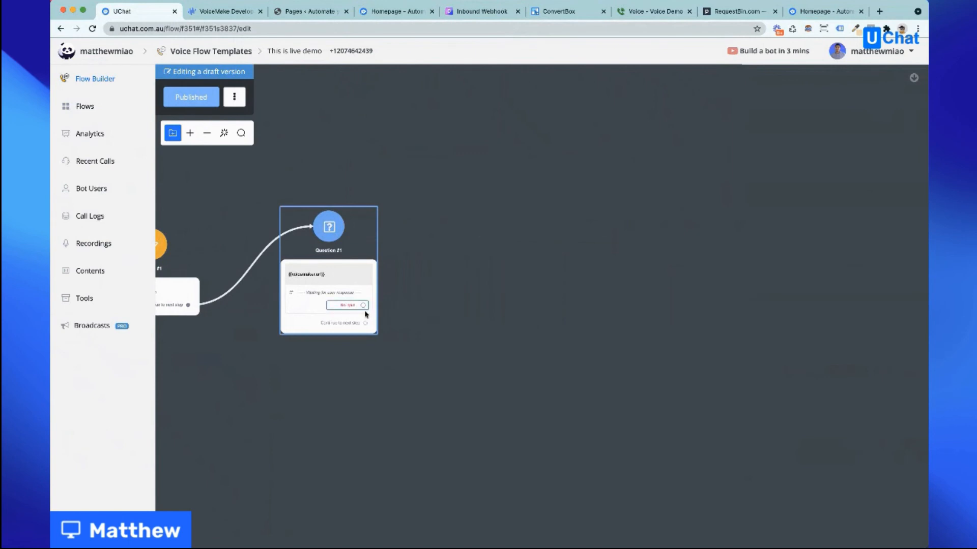
pyautogui.moveTo(366, 323); pyautogui.dragTo(490, 269)
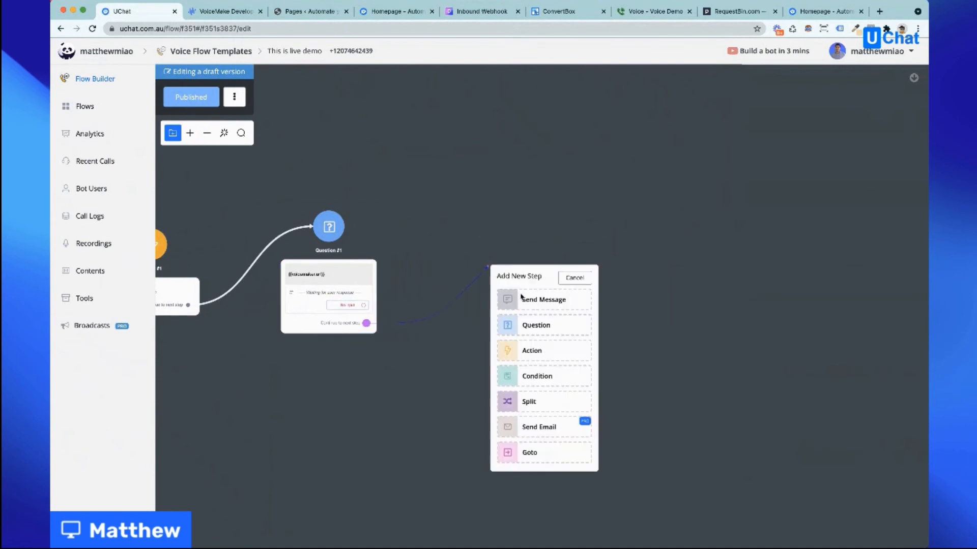
pyautogui.click(554, 356)
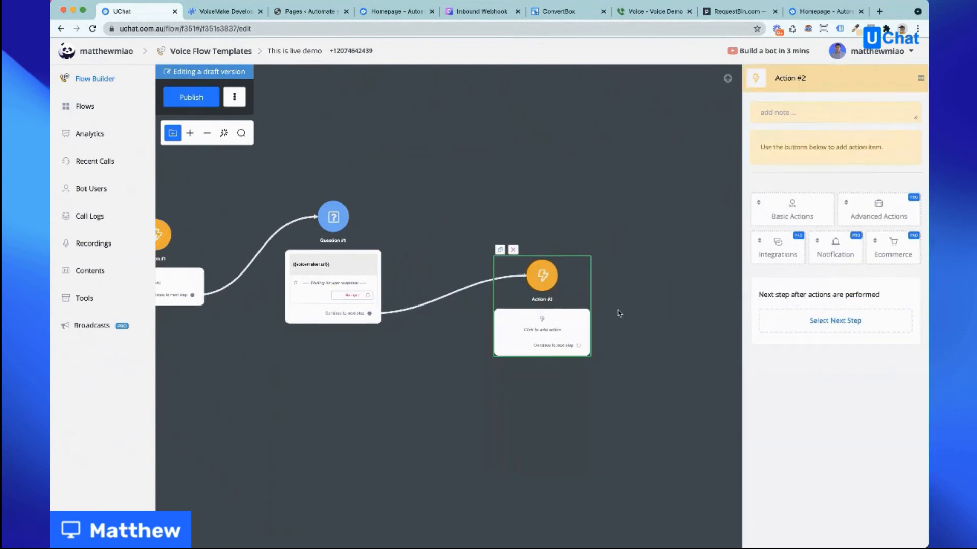
pyautogui.click(837, 251)
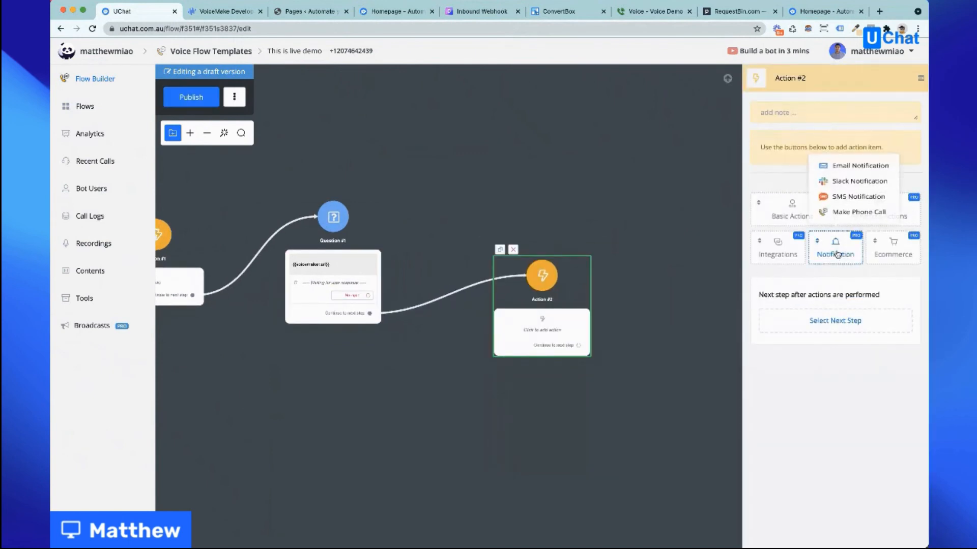
pyautogui.click(846, 193)
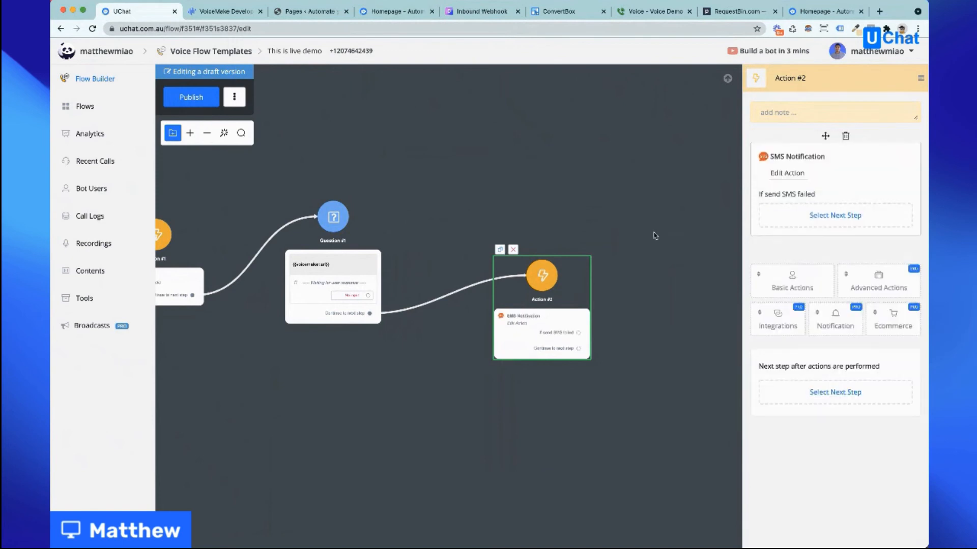
# In the SMS Notification, choose the bot's phone number as the sender and the User Id field as the recipient number
pyautogui.click(783, 174)
pyautogui.click(305, 122)
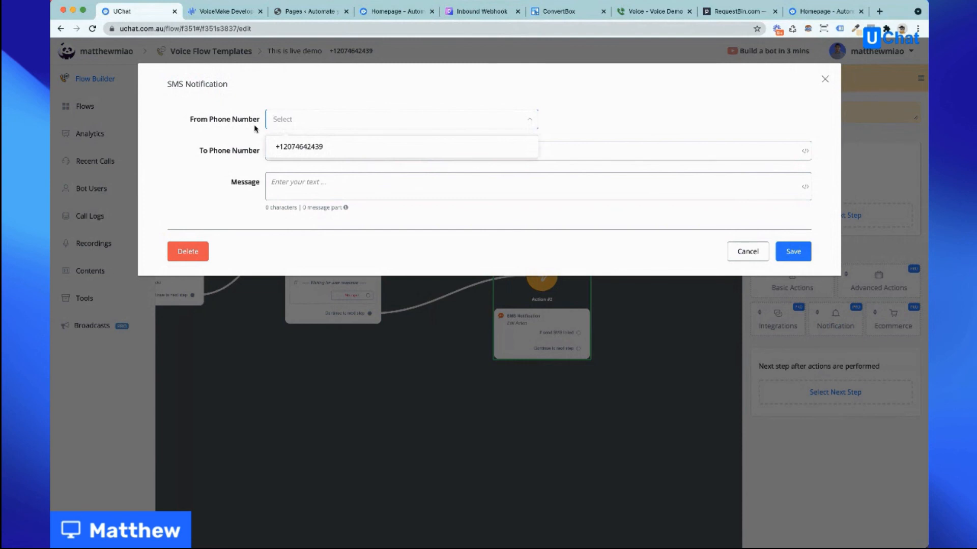
pyautogui.click(293, 147)
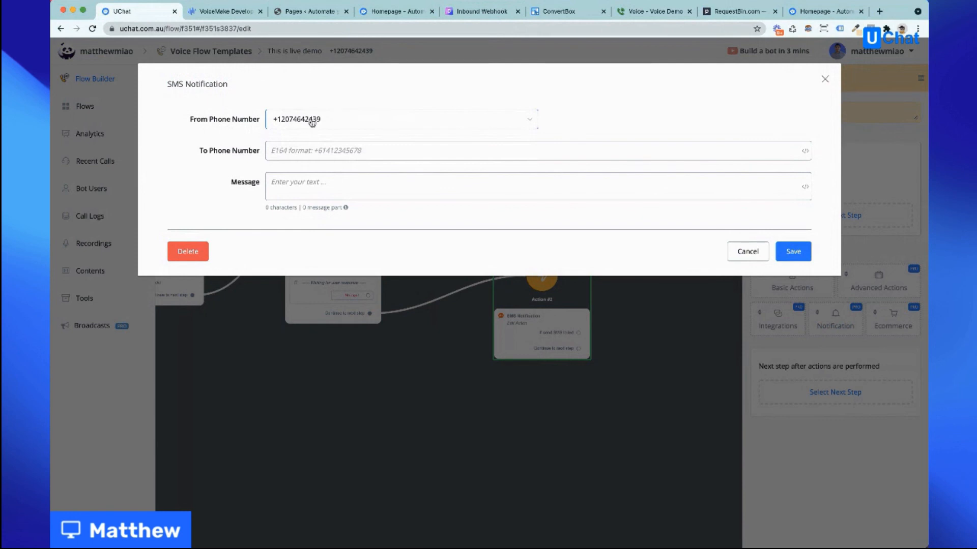
pyautogui.click(281, 152)
pyautogui.click(806, 152)
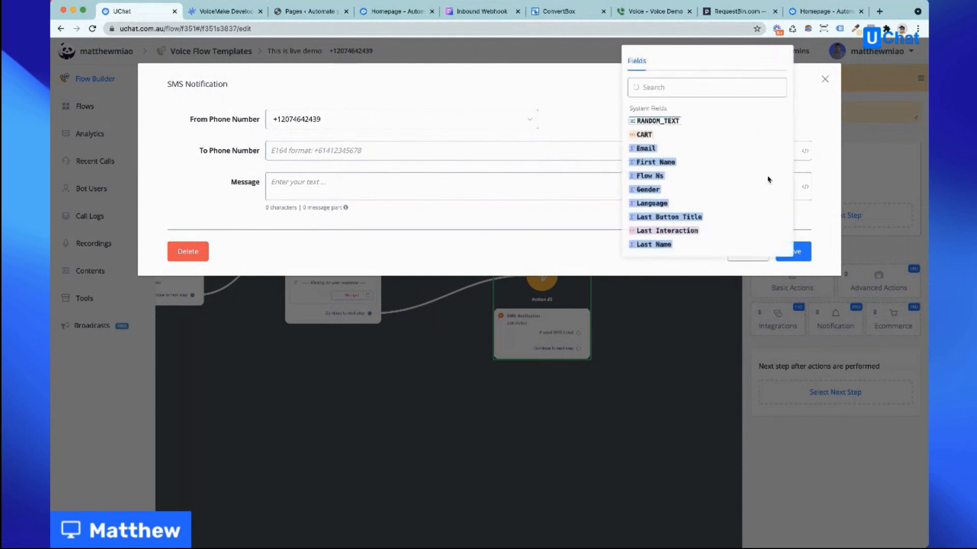
pyautogui.scroll(-2, 669, 174)
pyautogui.scroll(-5, 668, 175)
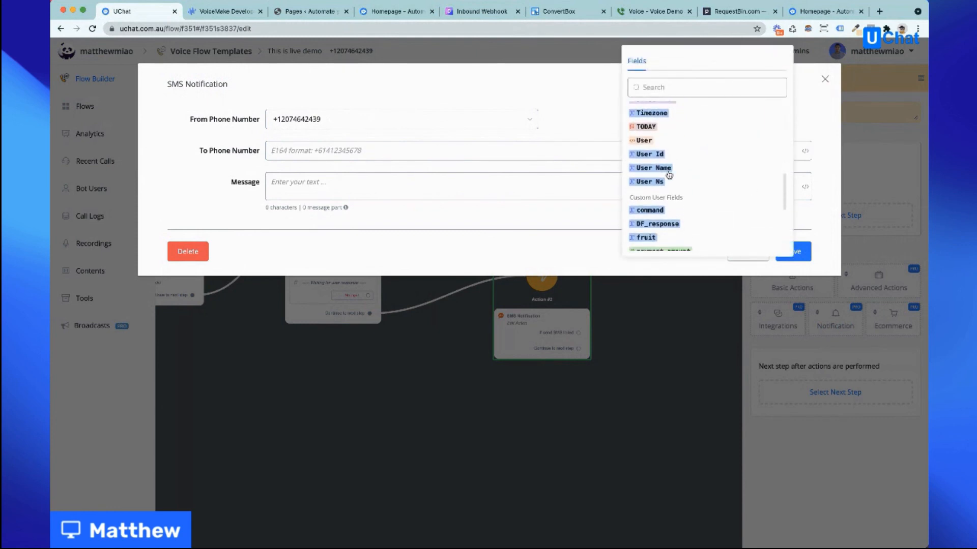
pyautogui.click(649, 154)
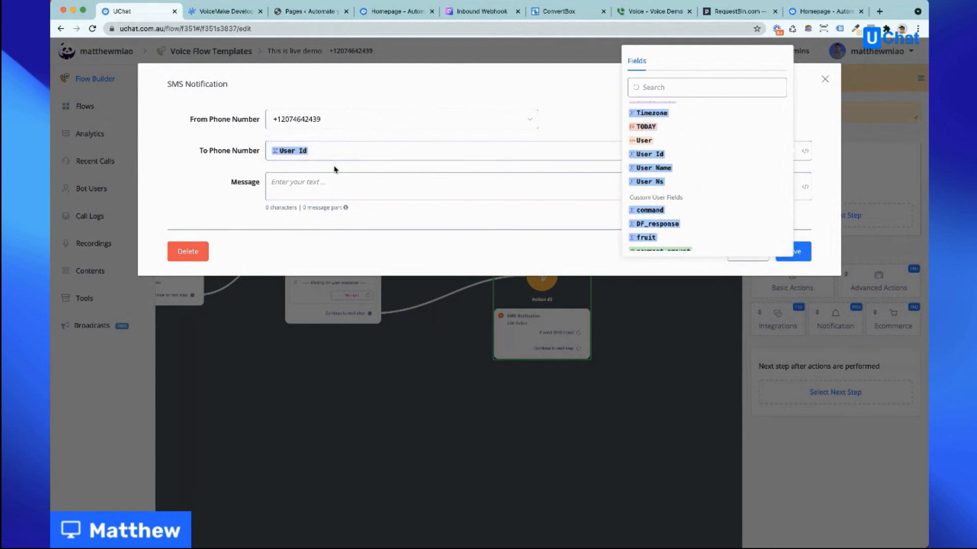
# Write the SMS message "You can send the message. reply "VIP" for discount." and save the notification
pyautogui.click(339, 194)
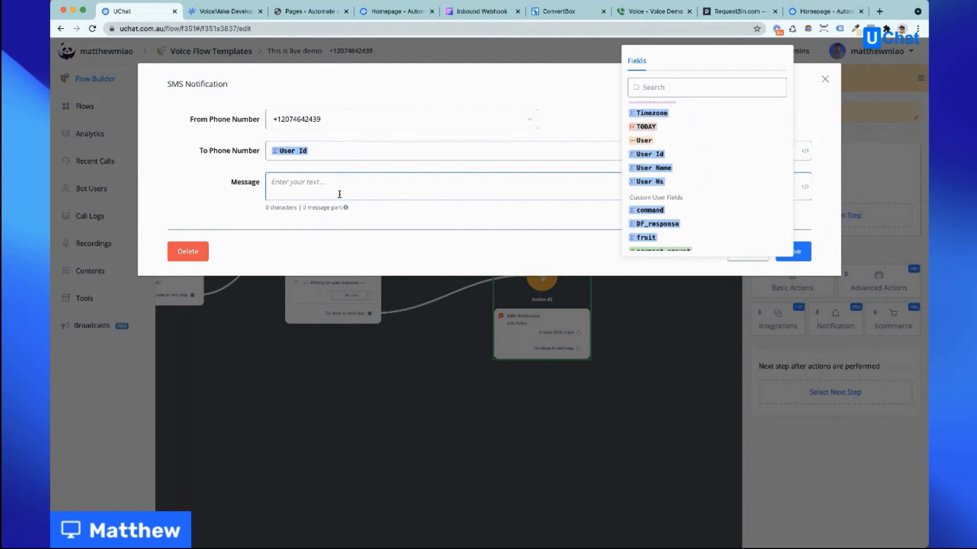
pyautogui.click(340, 194)
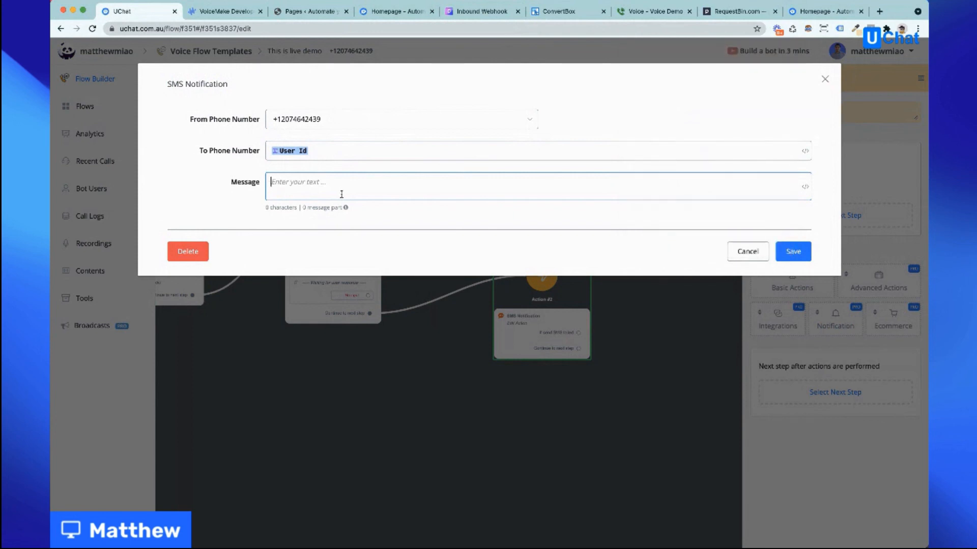
pyautogui.write('You can send the mesage,')
pyautogui.press('BackSpace')
pyautogui.press('BackSpace')
pyautogui.press('BackSpace')
pyautogui.press('BackSpace')
pyautogui.write('sage.')
pyautogui.write("reply '")
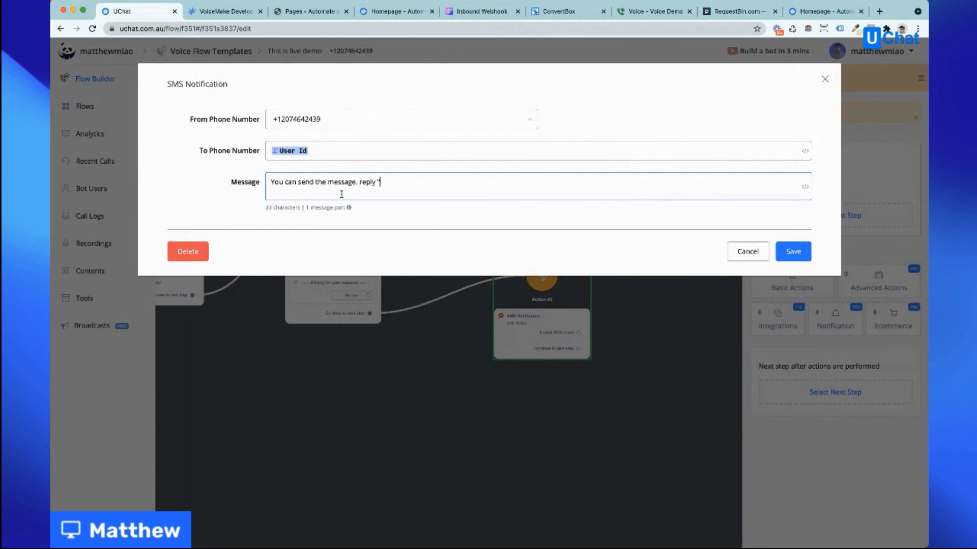
pyautogui.write('VIP" for discount.')
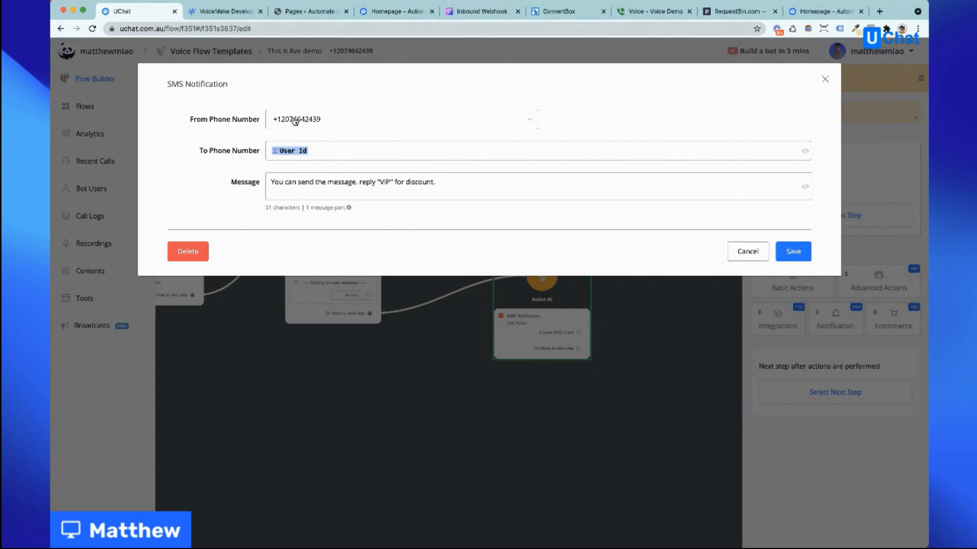
pyautogui.click(790, 252)
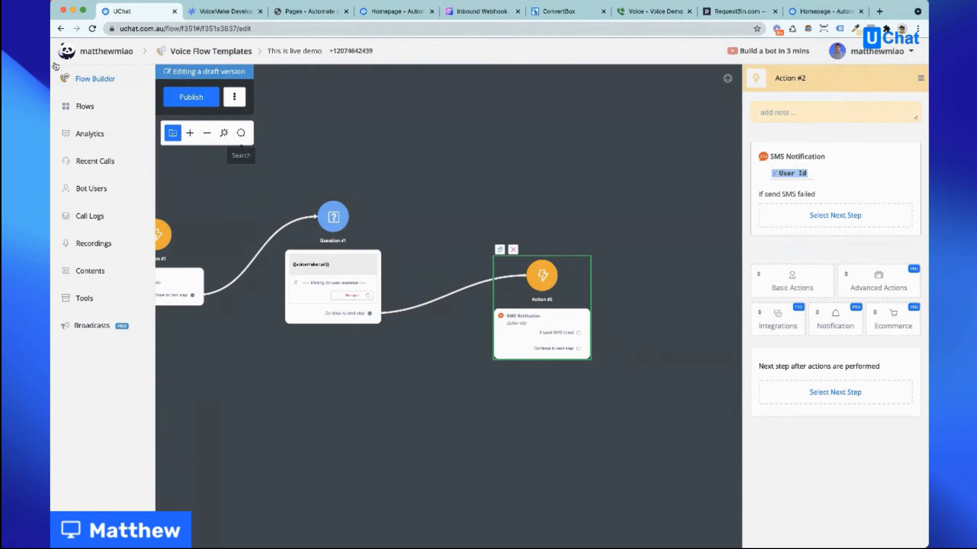
# Open the SMS Marketing bot's main flow from the workspace's SMS bots and put it in edit mode
pyautogui.click(91, 54)
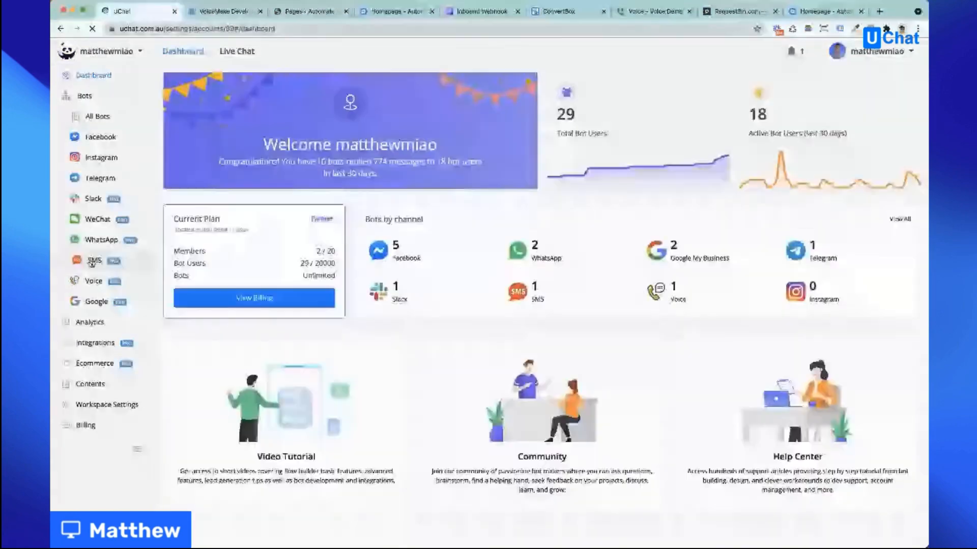
pyautogui.click(93, 260)
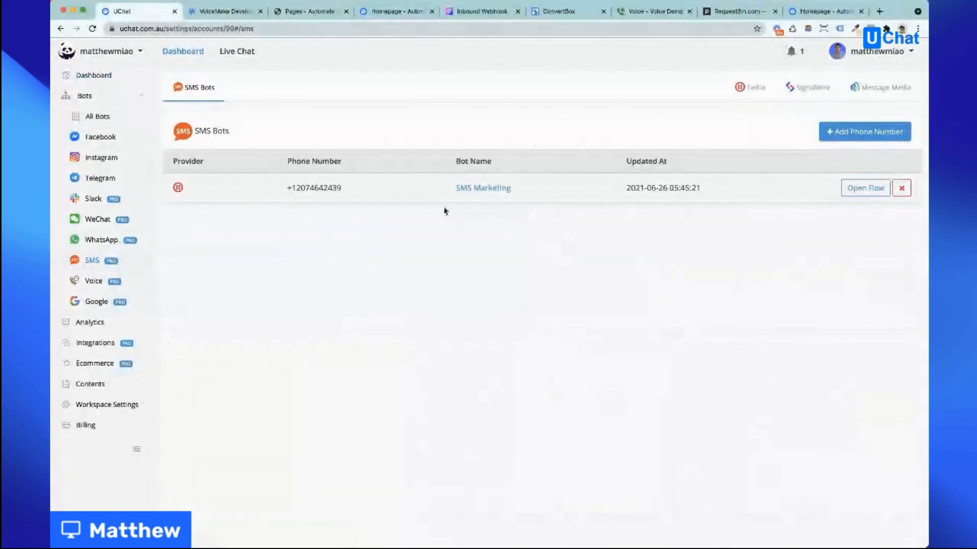
pyautogui.click(866, 188)
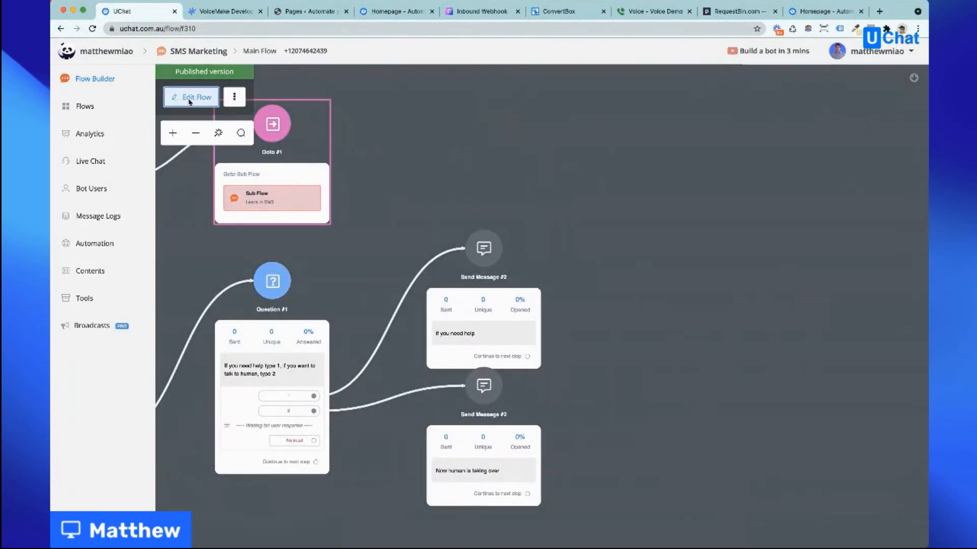
pyautogui.click(189, 101)
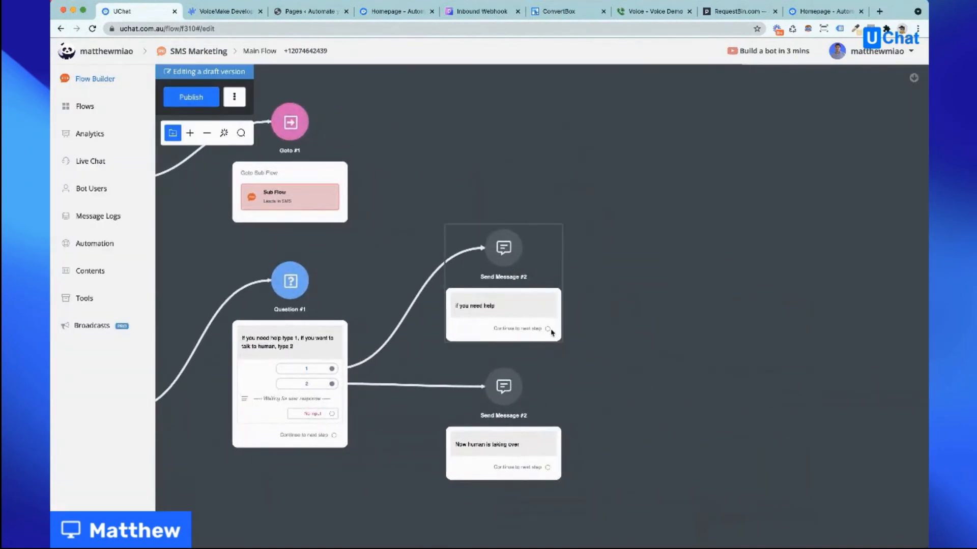
# Add an Action step after the "If you need help" message and give it a Make Phone Call notification
pyautogui.moveTo(549, 328); pyautogui.dragTo(643, 279)
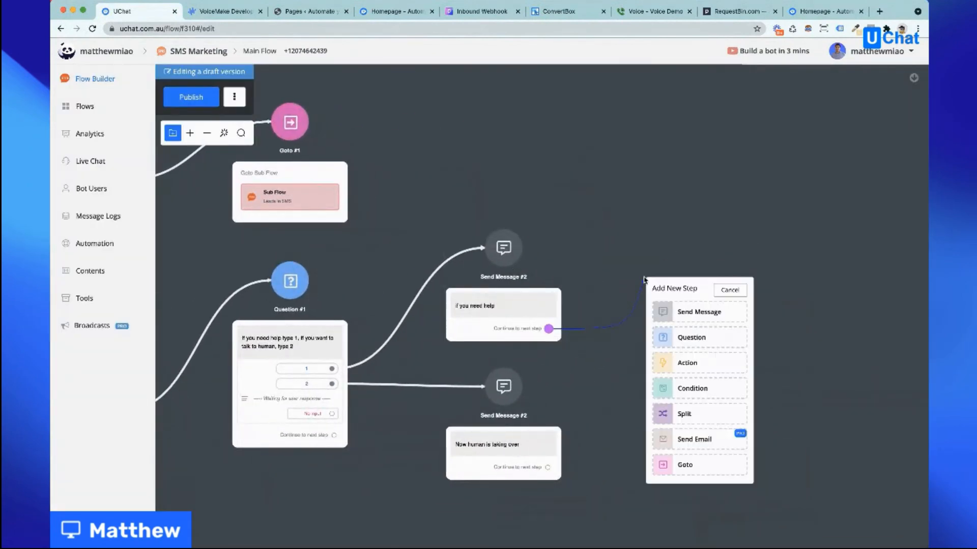
pyautogui.click(714, 365)
pyautogui.click(822, 265)
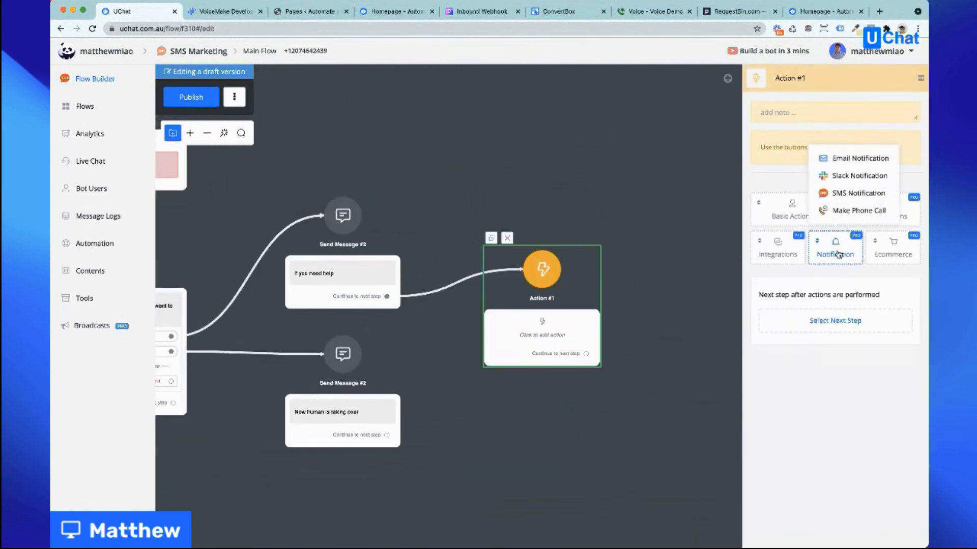
pyautogui.click(849, 213)
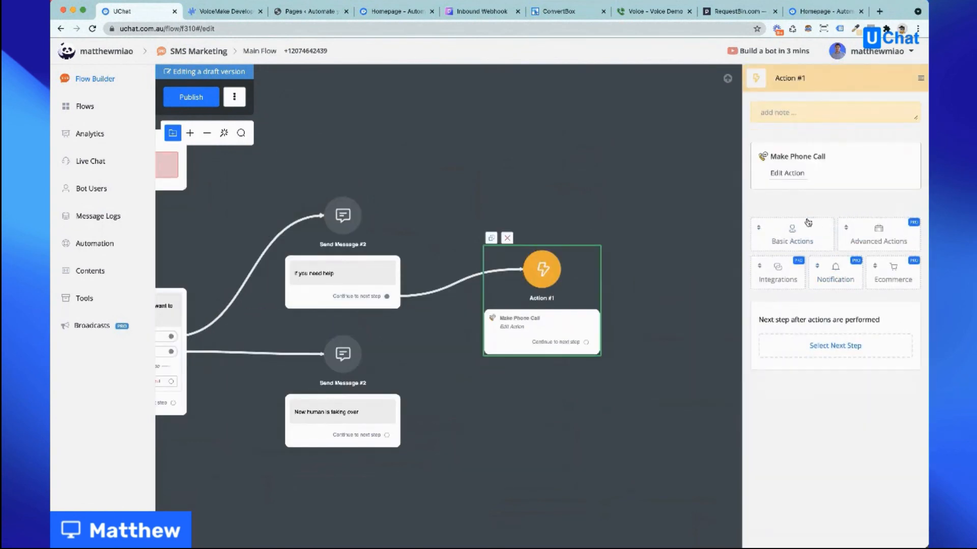
# In the Make Phone Call action, choose the bot's phone number as the caller and the User Id field as the number to call
pyautogui.click(787, 173)
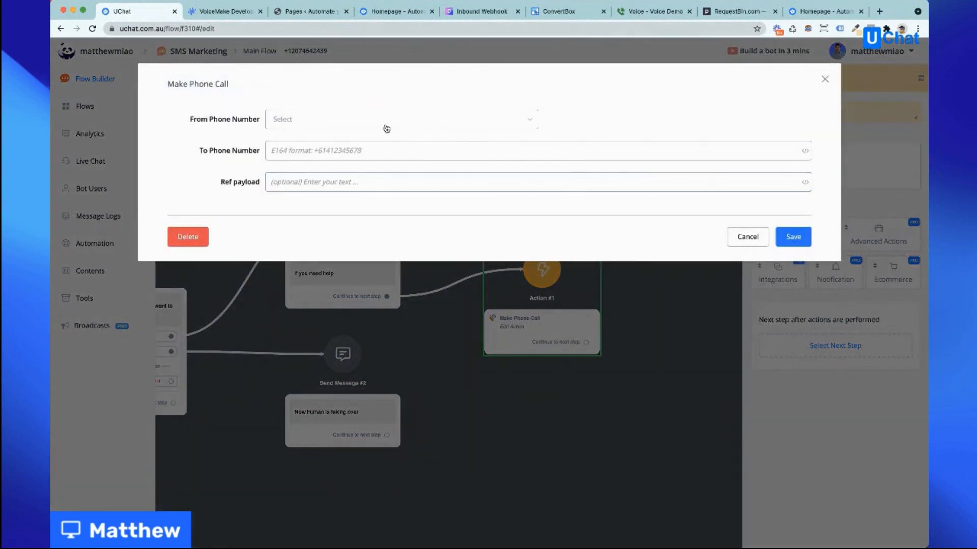
pyautogui.click(323, 120)
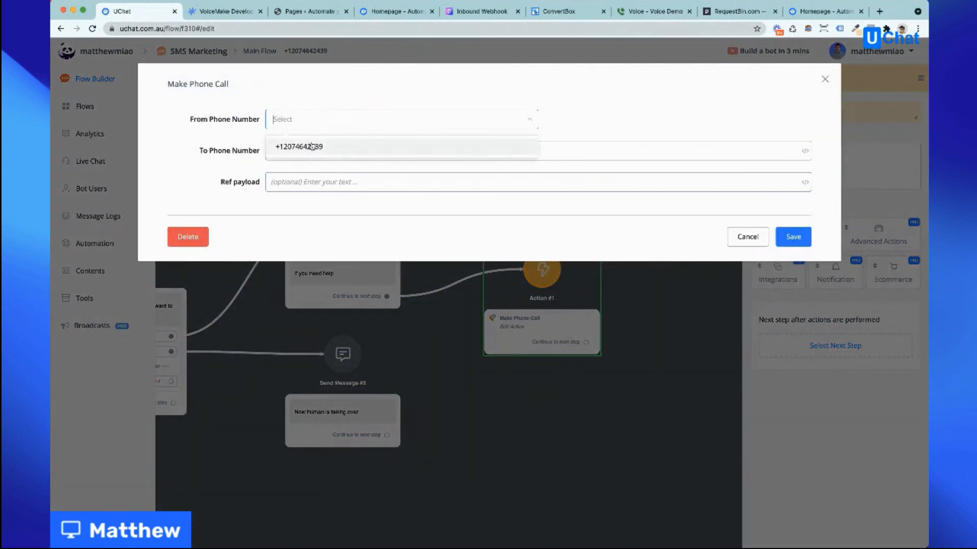
pyautogui.click(313, 146)
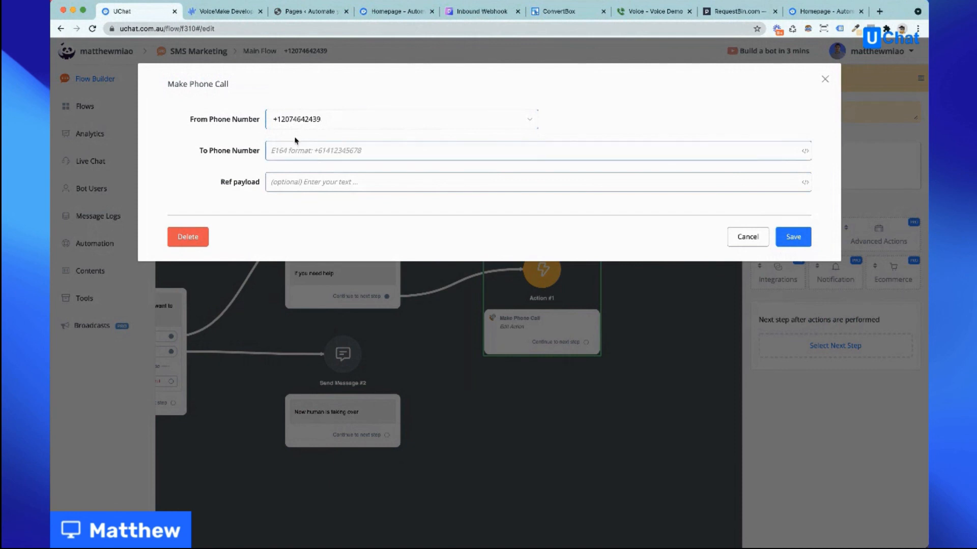
pyautogui.click(293, 150)
pyautogui.click(805, 150)
pyautogui.scroll(-5, 641, 197)
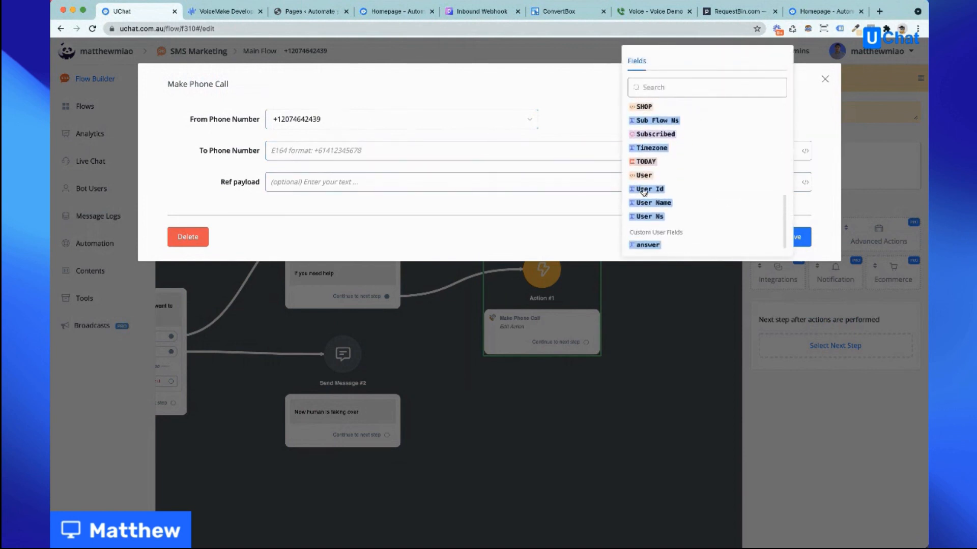
pyautogui.click(640, 191)
# Set the call's ref payload to "test", save the action and publish the SMS Marketing flow
pyautogui.click(284, 183)
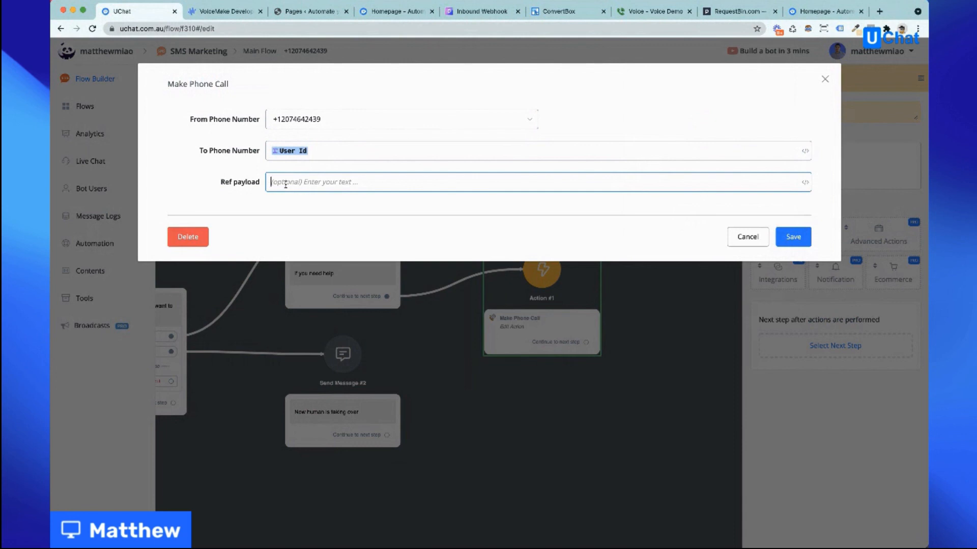
pyautogui.write('test')
pyautogui.click(461, 206)
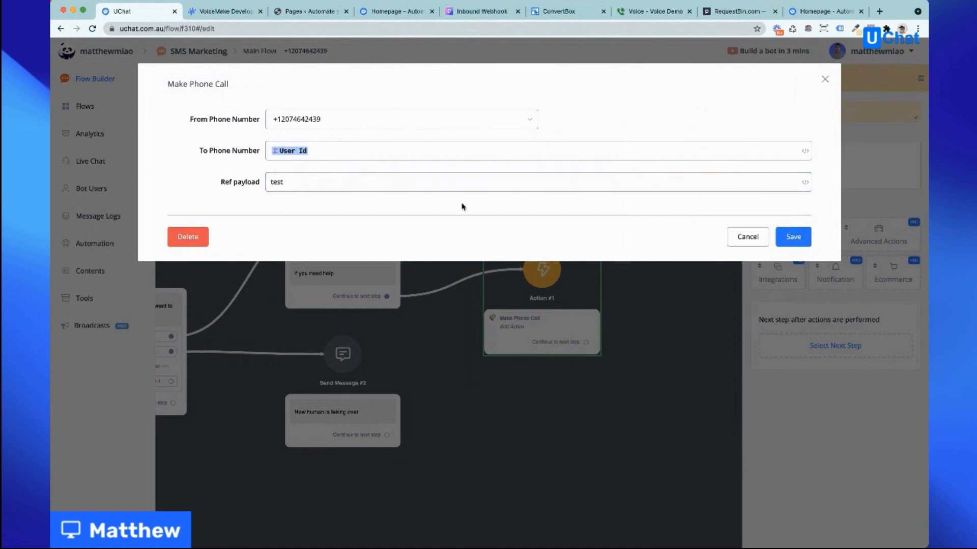
pyautogui.click(792, 239)
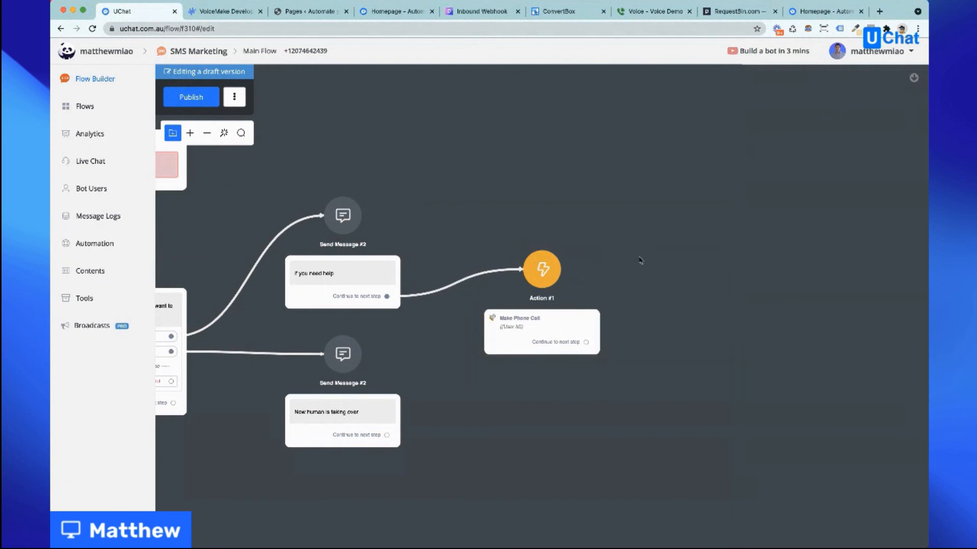
pyautogui.click(188, 98)
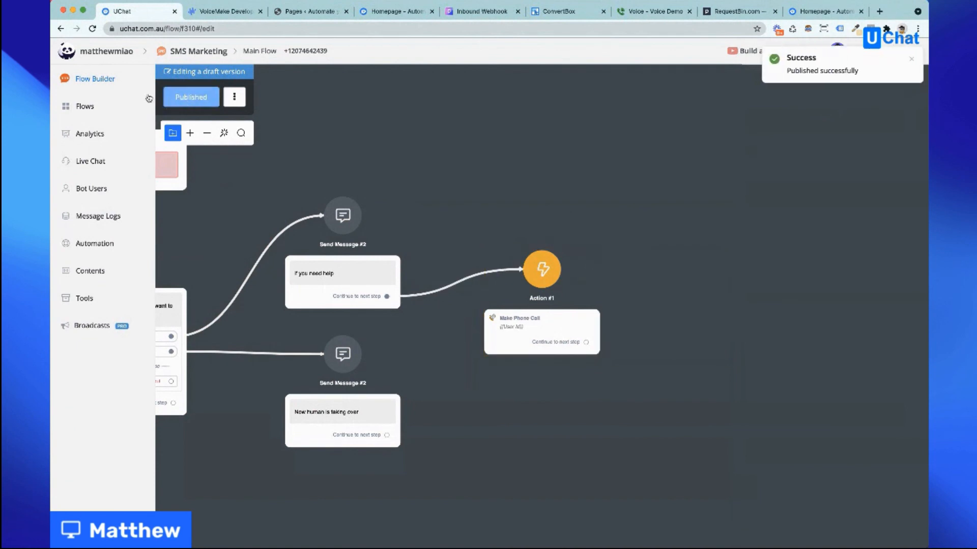
# Open the Voice Flow Templates flow from the workspace's voice bots and show the settings of its Start step
pyautogui.click(103, 52)
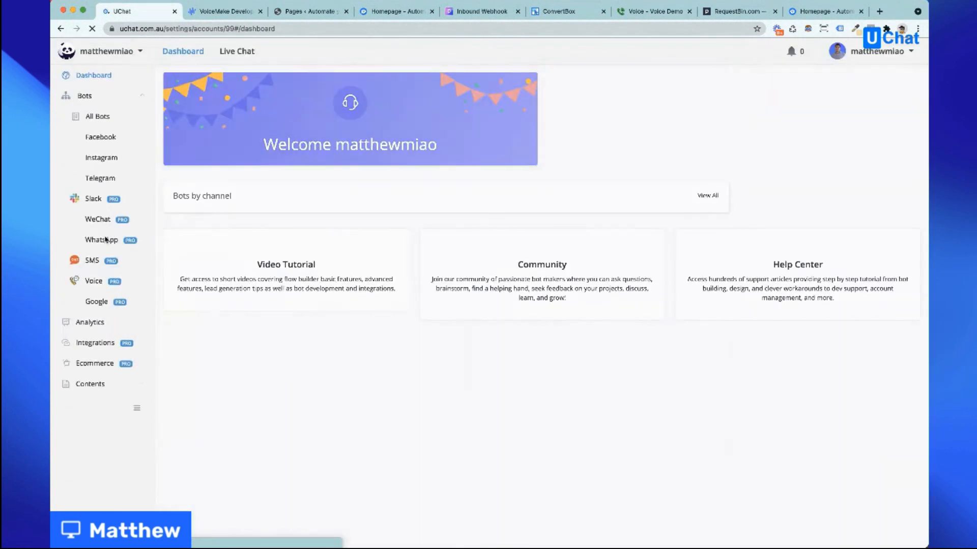
pyautogui.click(96, 282)
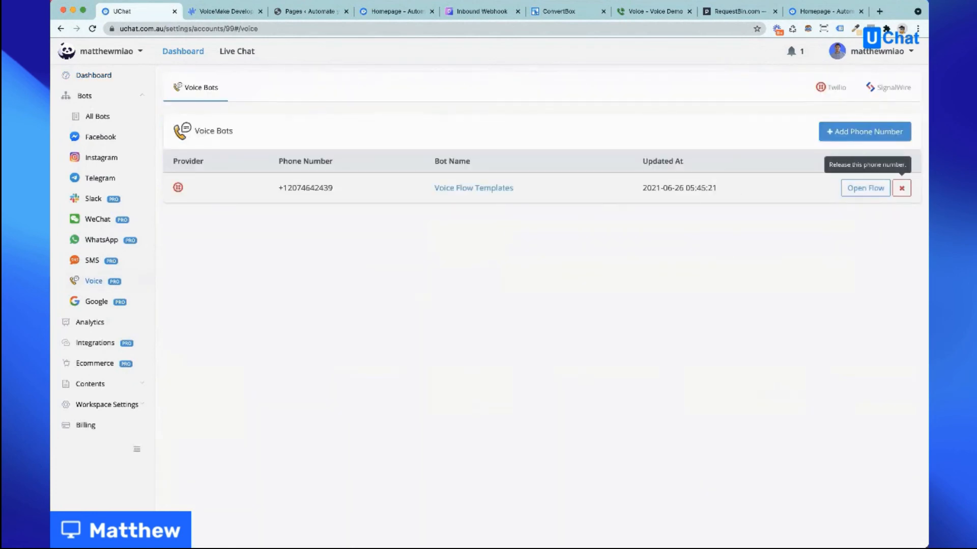
pyautogui.click(864, 188)
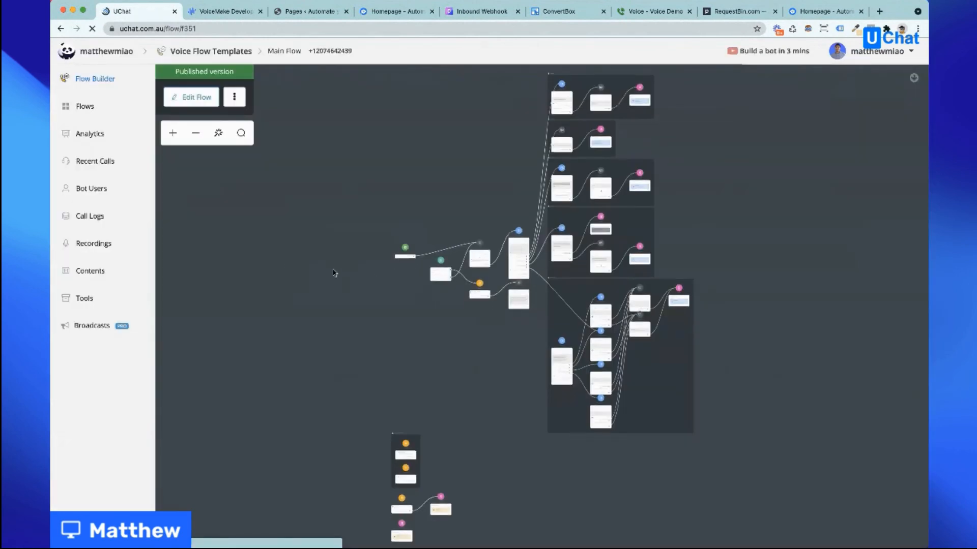
pyautogui.scroll(5, 405, 258)
pyautogui.scroll(-3, 403, 258)
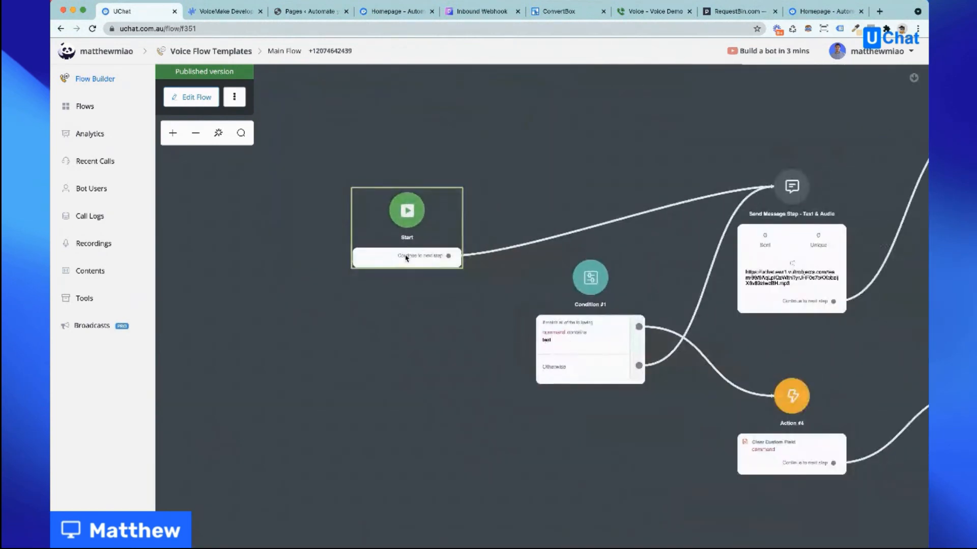
pyautogui.scroll(5, 403, 257)
pyautogui.moveTo(665, 175); pyautogui.dragTo(630, 241)
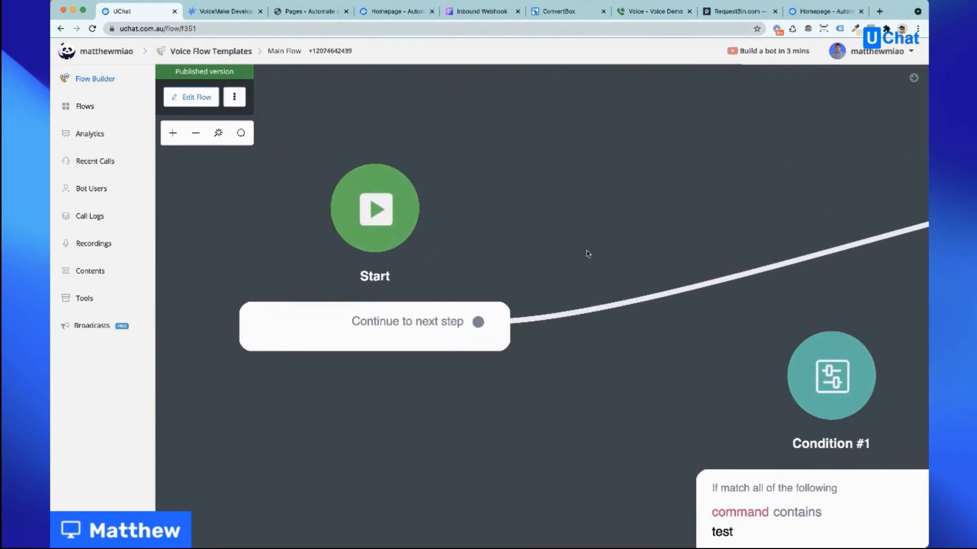
pyautogui.click(401, 320)
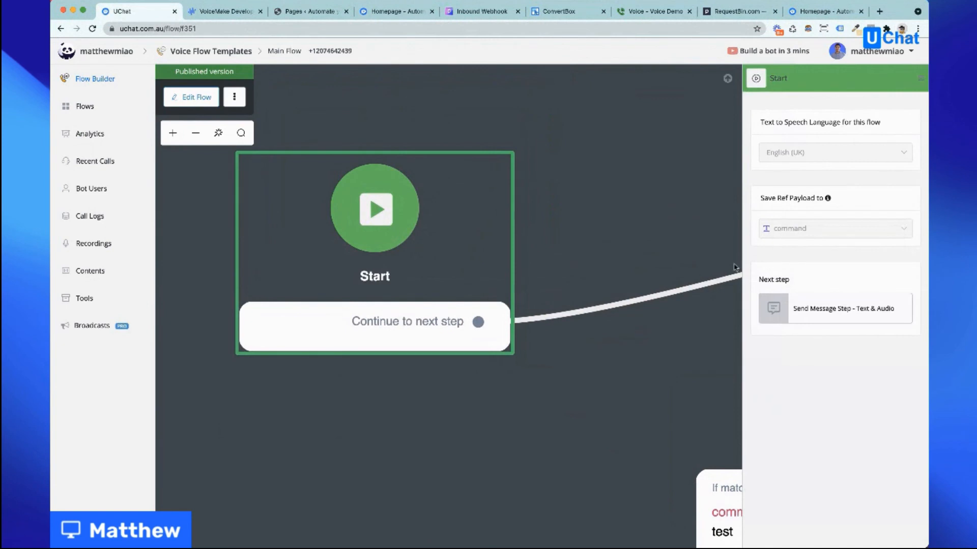
# Edit the voice flow so its Start step saves the ref payload to the command field, and publish it
pyautogui.click(196, 103)
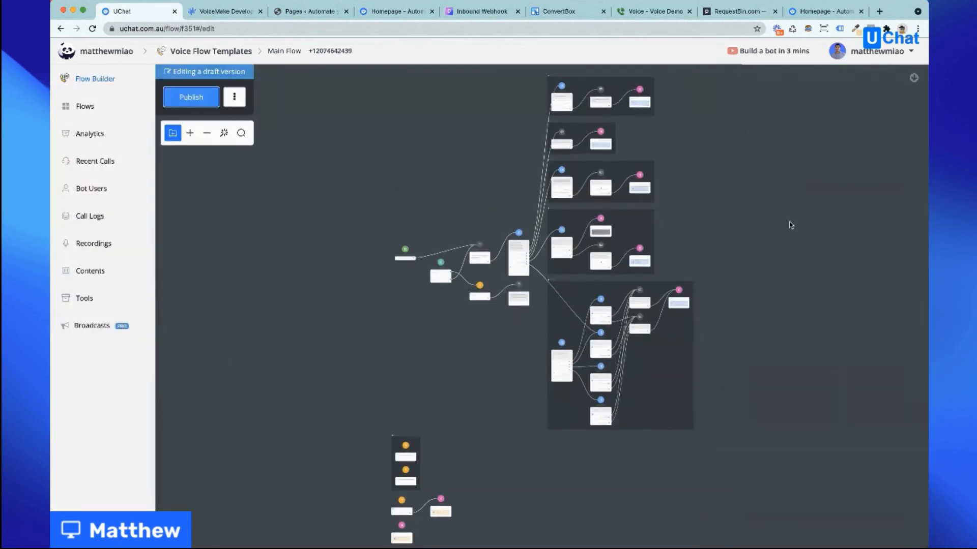
pyautogui.scroll(10, 394, 239)
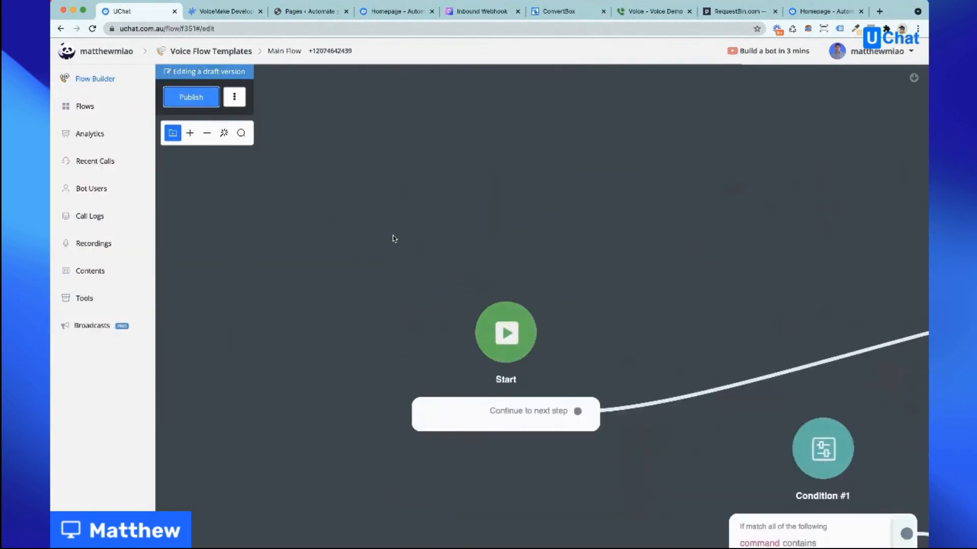
pyautogui.scroll(4, 393, 239)
pyautogui.moveTo(448, 331); pyautogui.dragTo(286, 164)
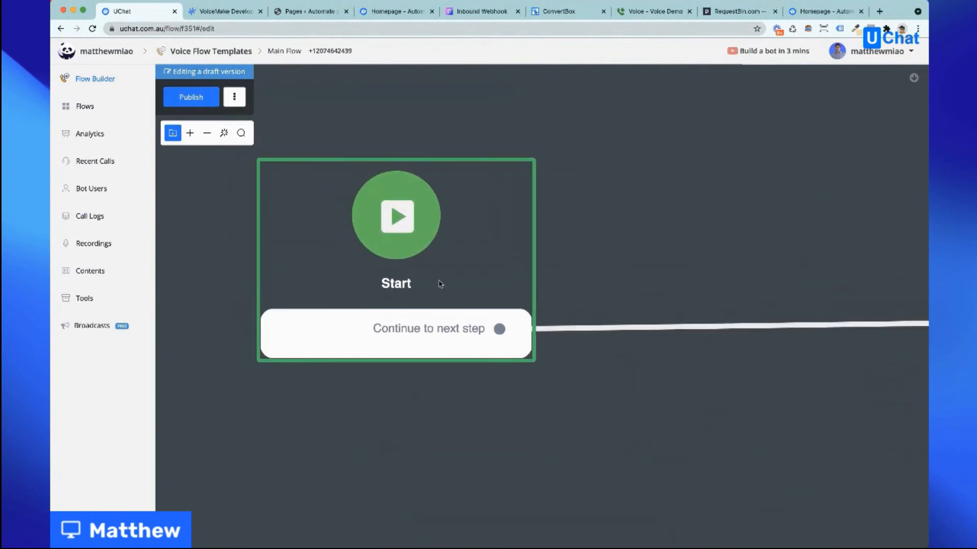
pyautogui.click(421, 281)
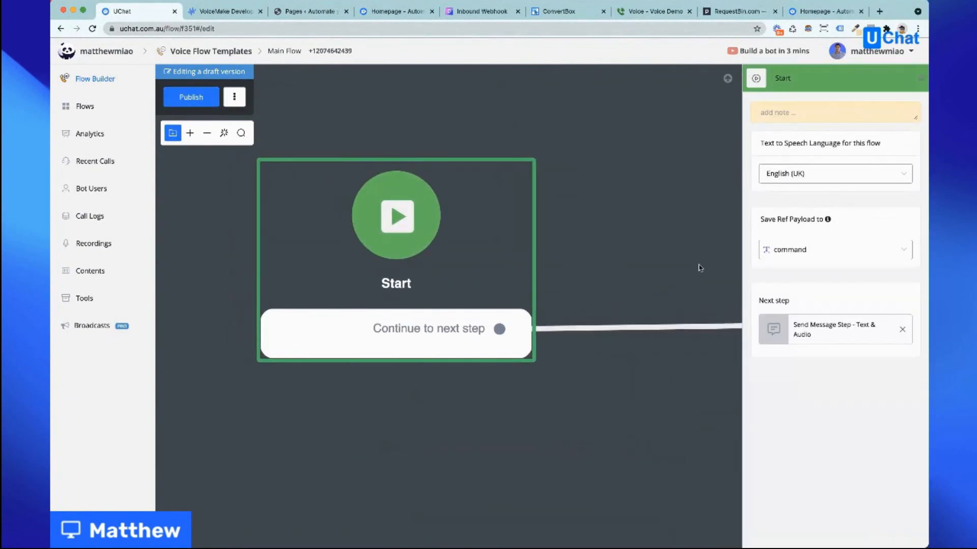
pyautogui.click(834, 252)
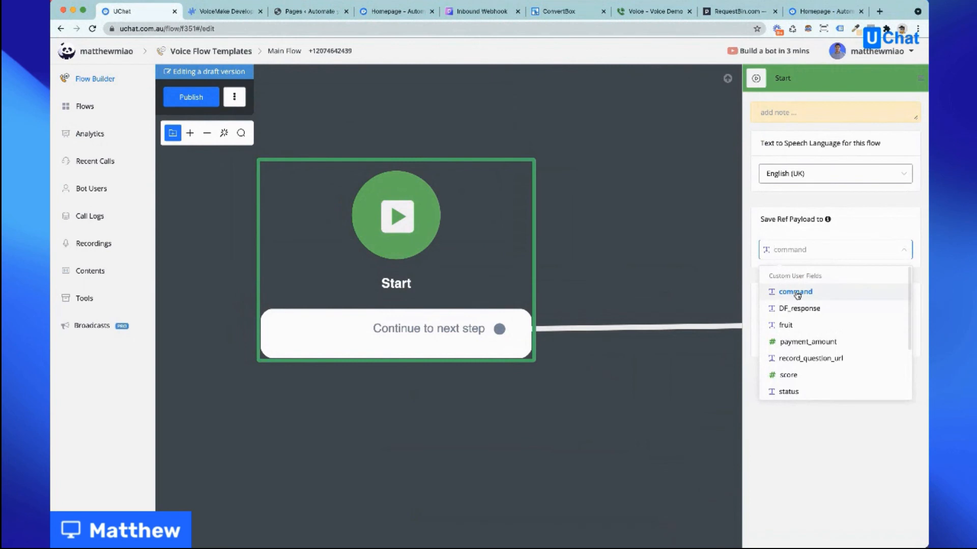
pyautogui.click(794, 293)
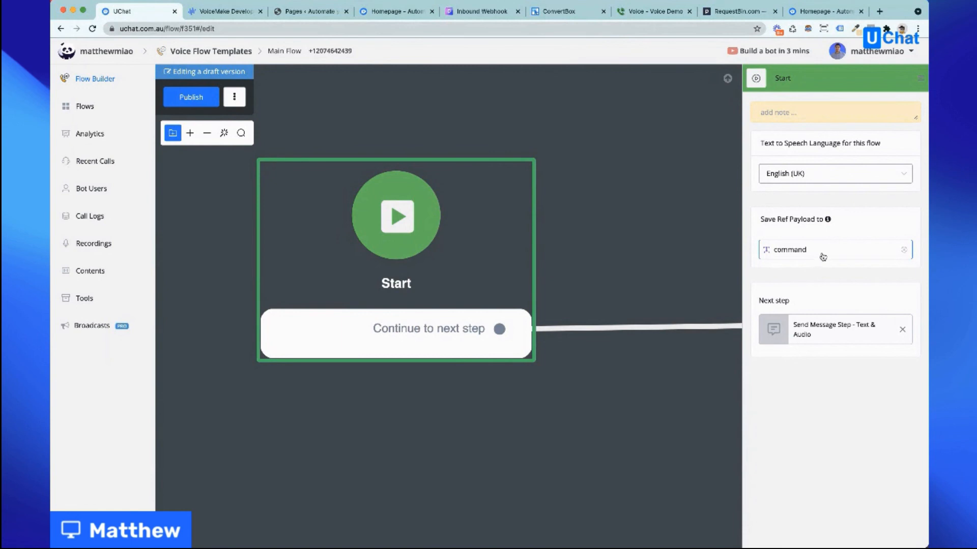
pyautogui.click(660, 381)
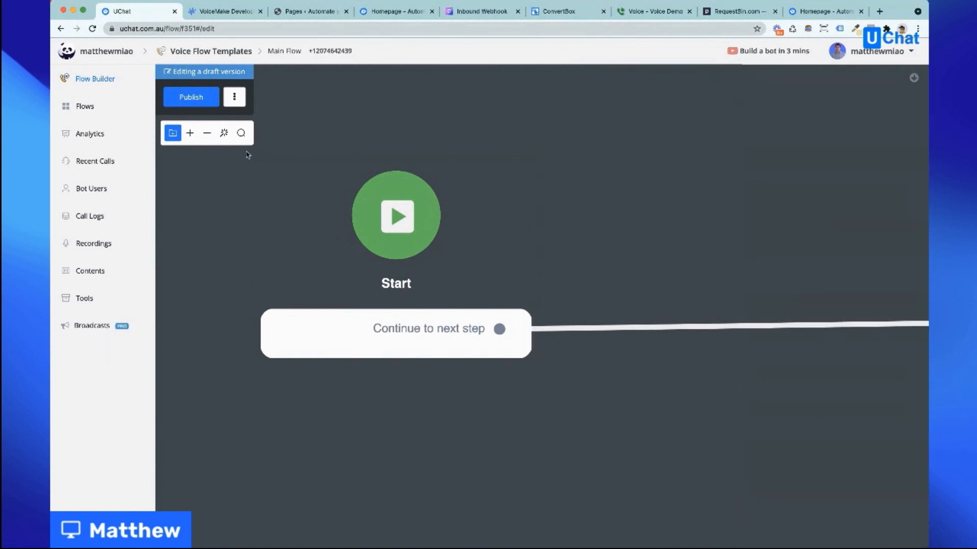
pyautogui.click(188, 97)
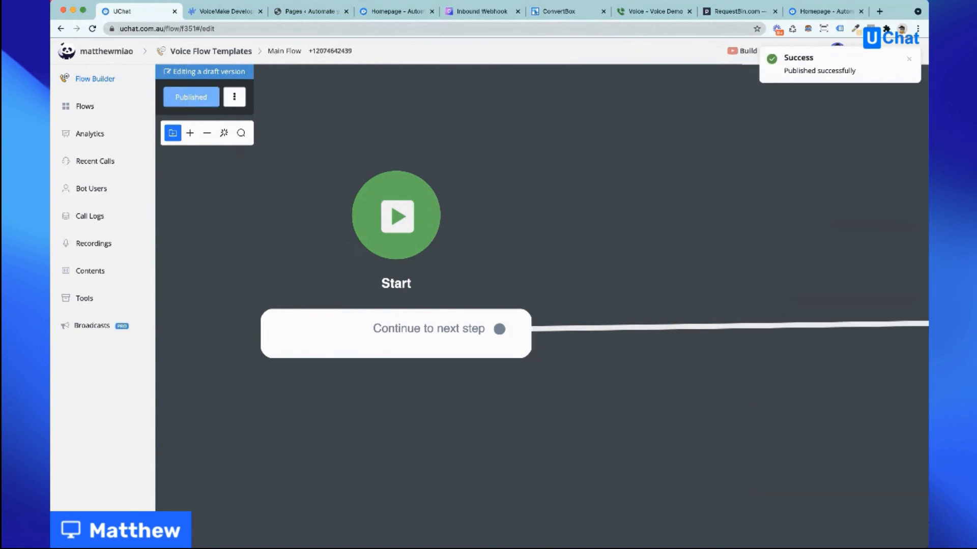